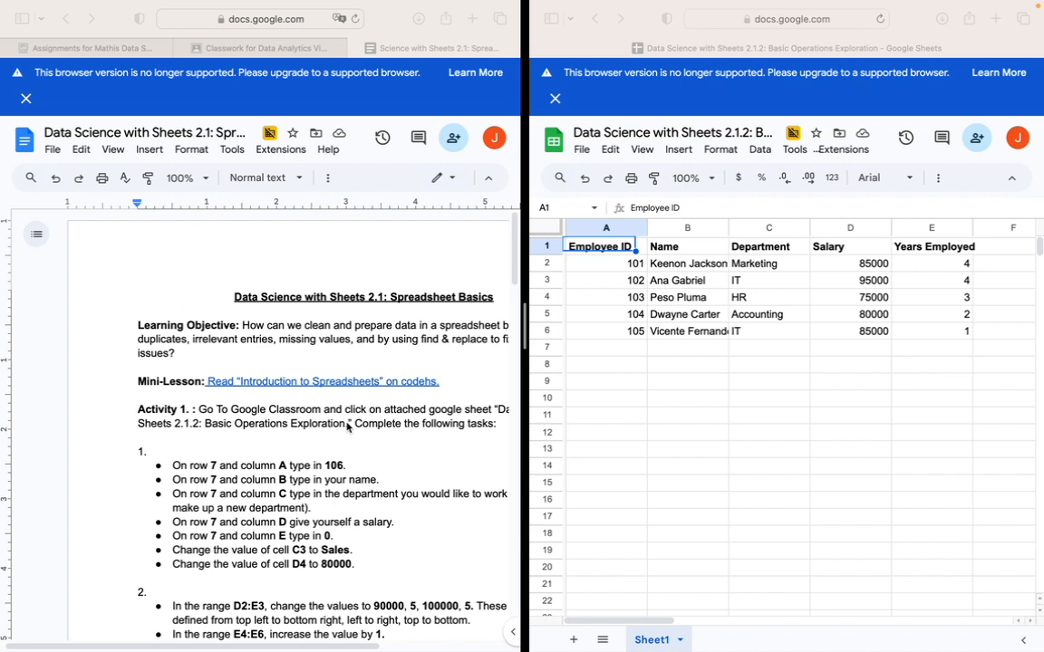
Examine how cells, columns and rows are addressed in the employee table, including column B and row 4.
click(347, 427)
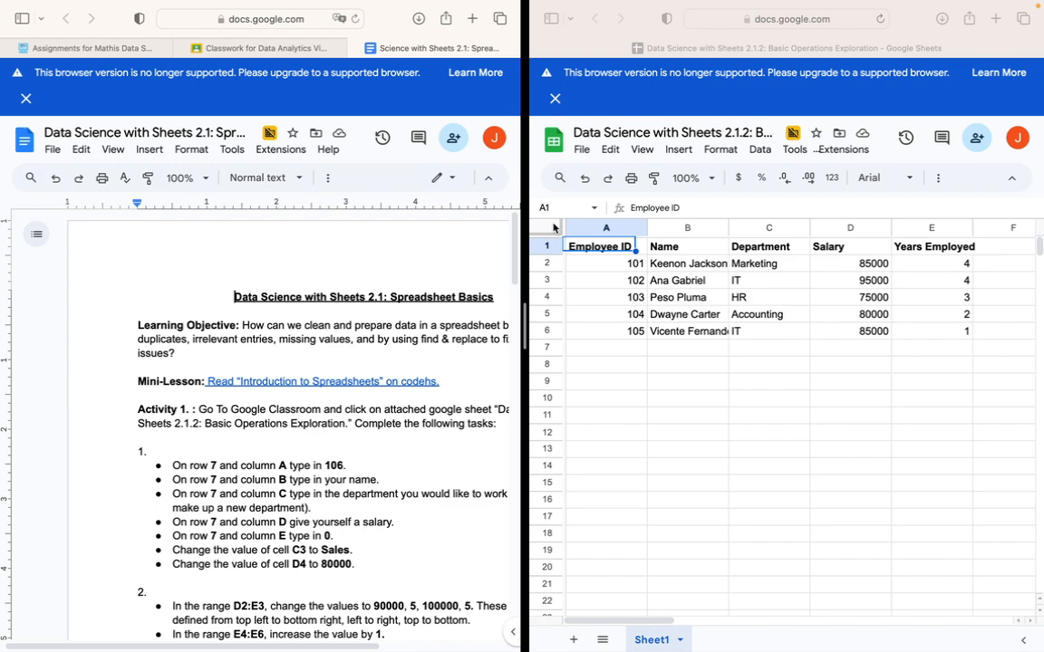
click(630, 269)
click(631, 269)
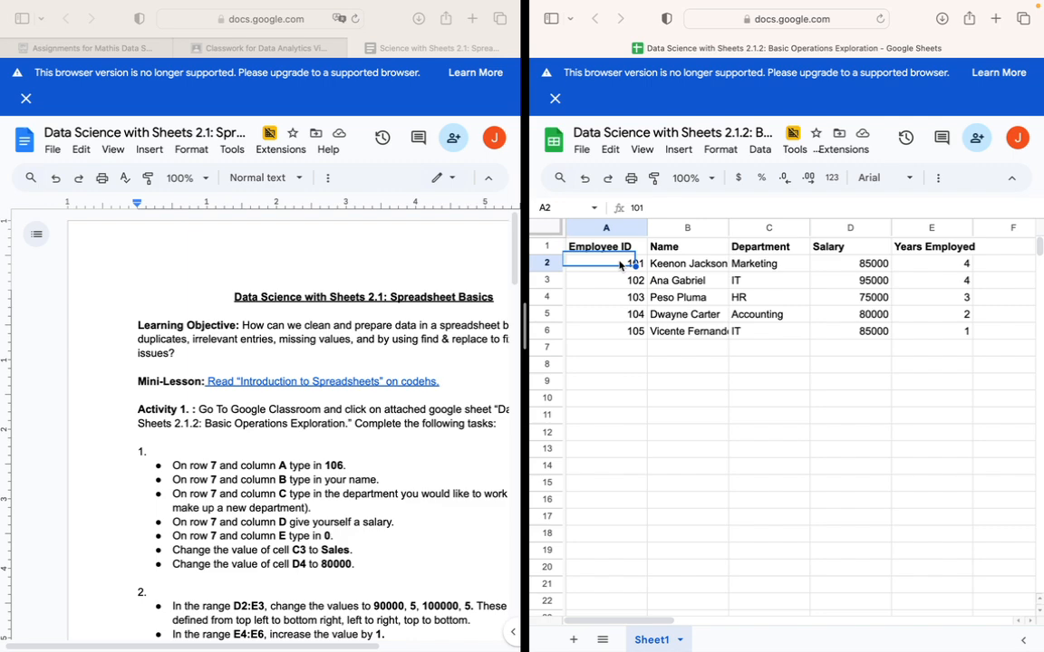
click(680, 281)
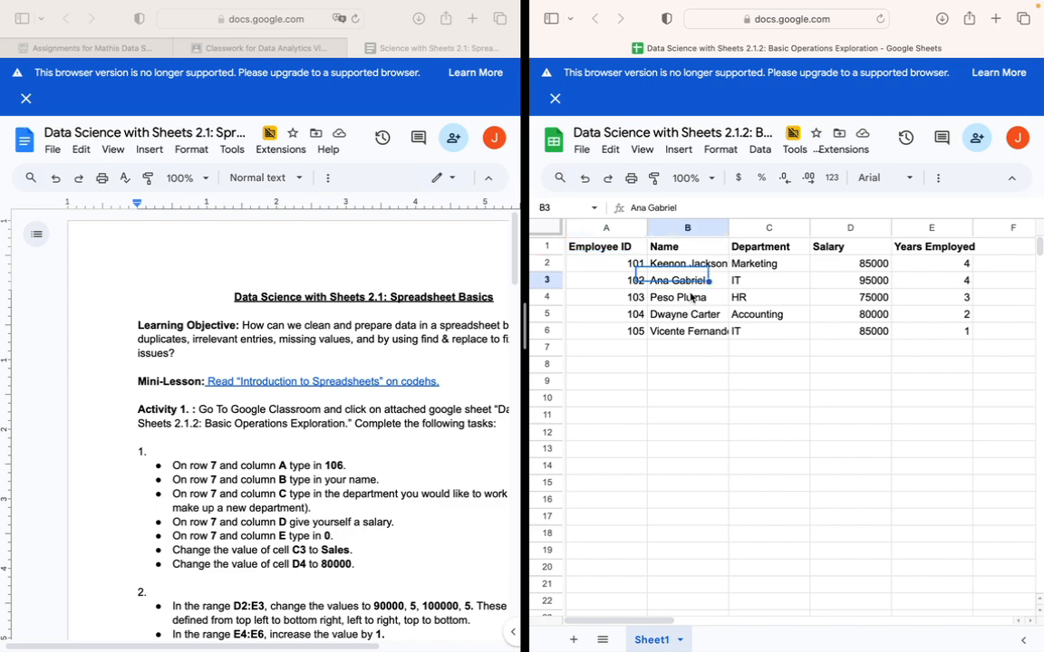
key(Down)
key(Down)
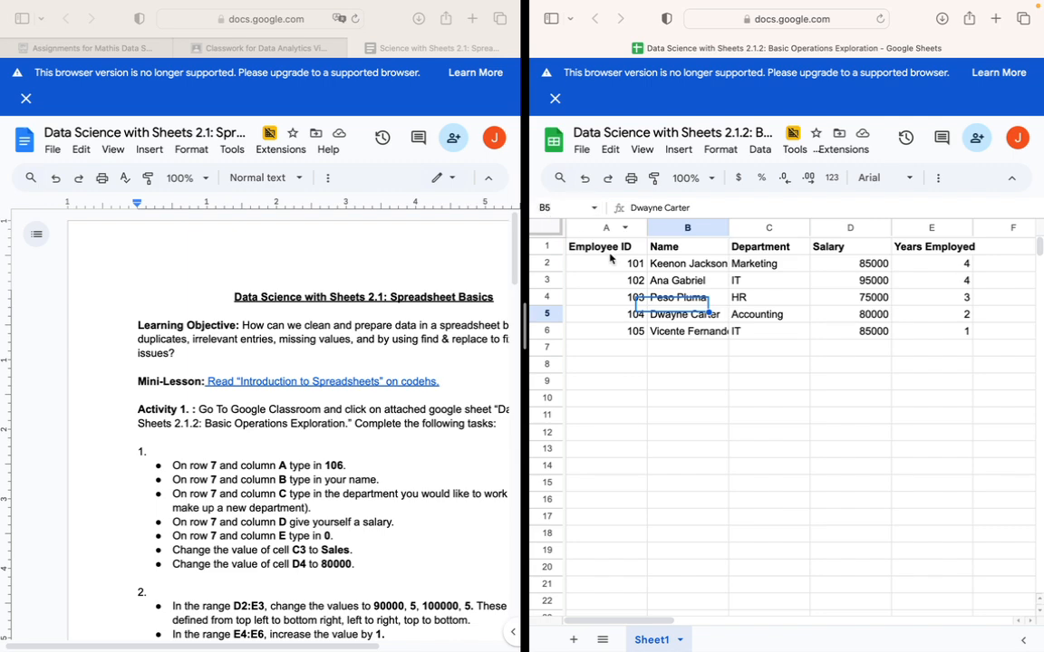
click(605, 249)
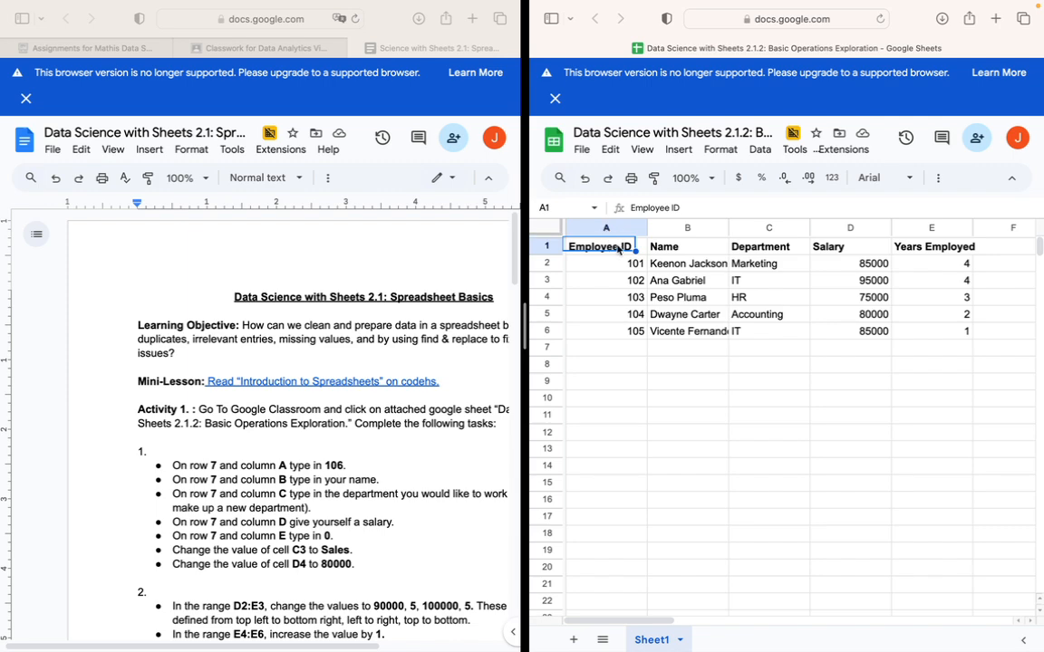
click(674, 229)
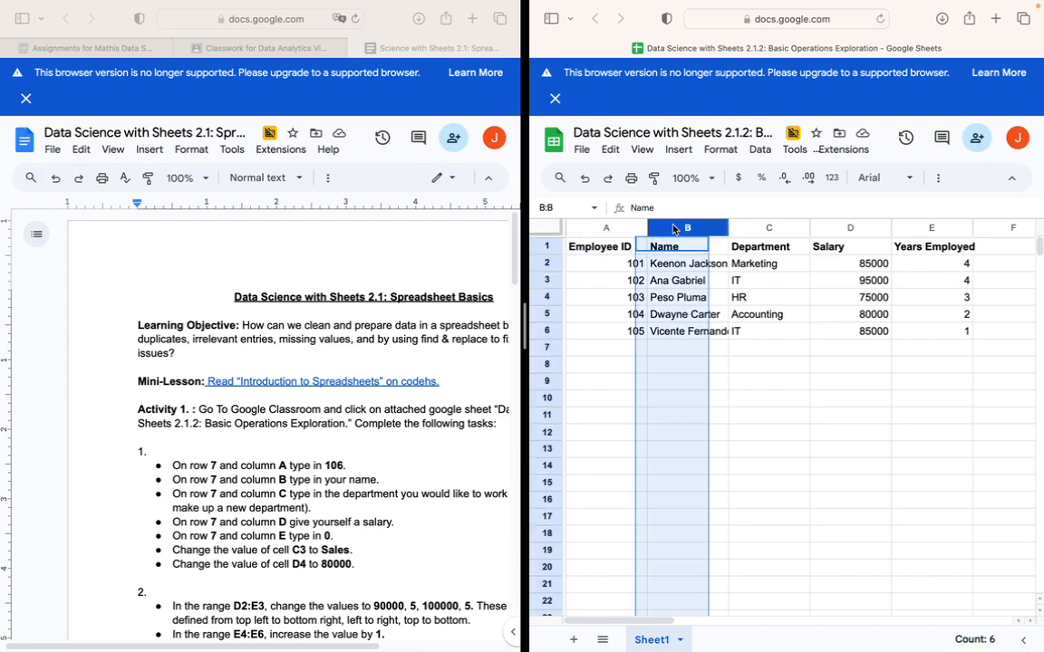
click(545, 291)
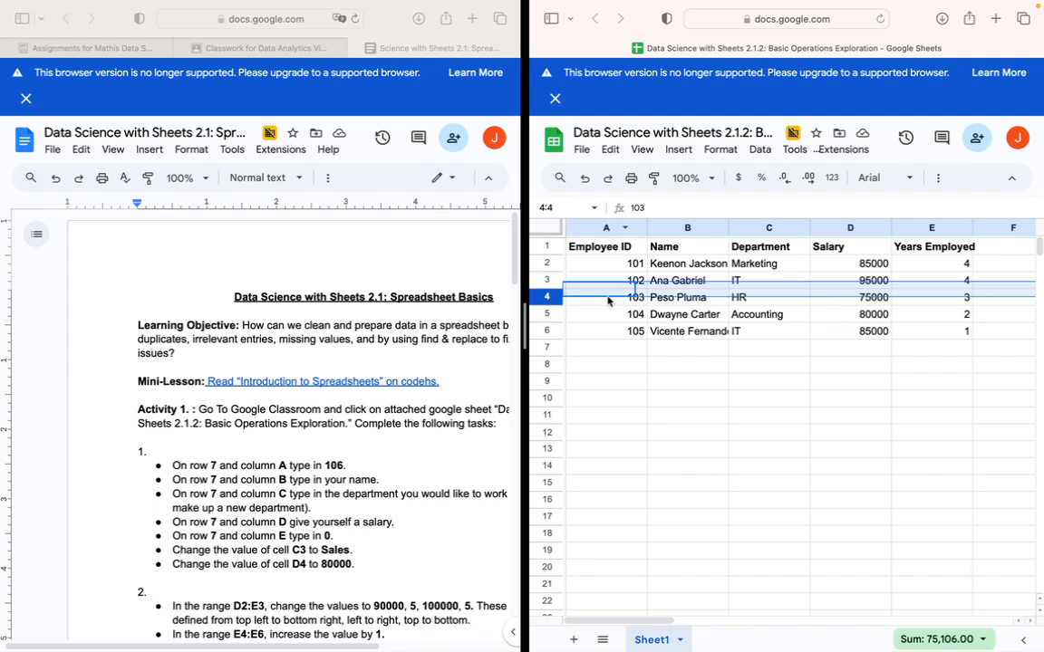
click(606, 349)
text(106)
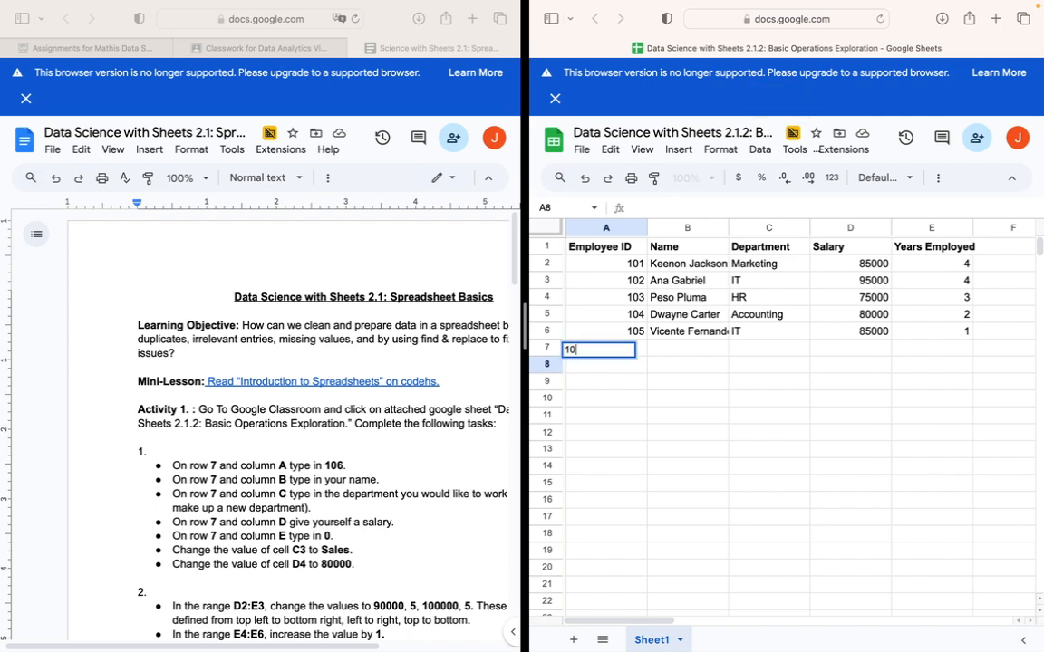
click(697, 349)
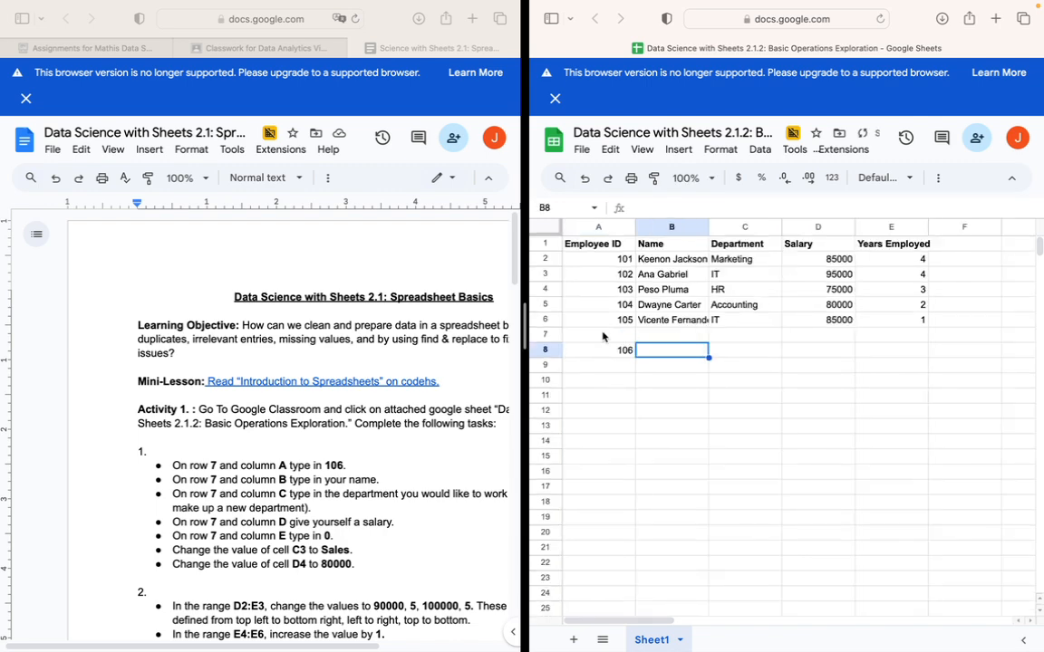
click(620, 354)
key(Delete)
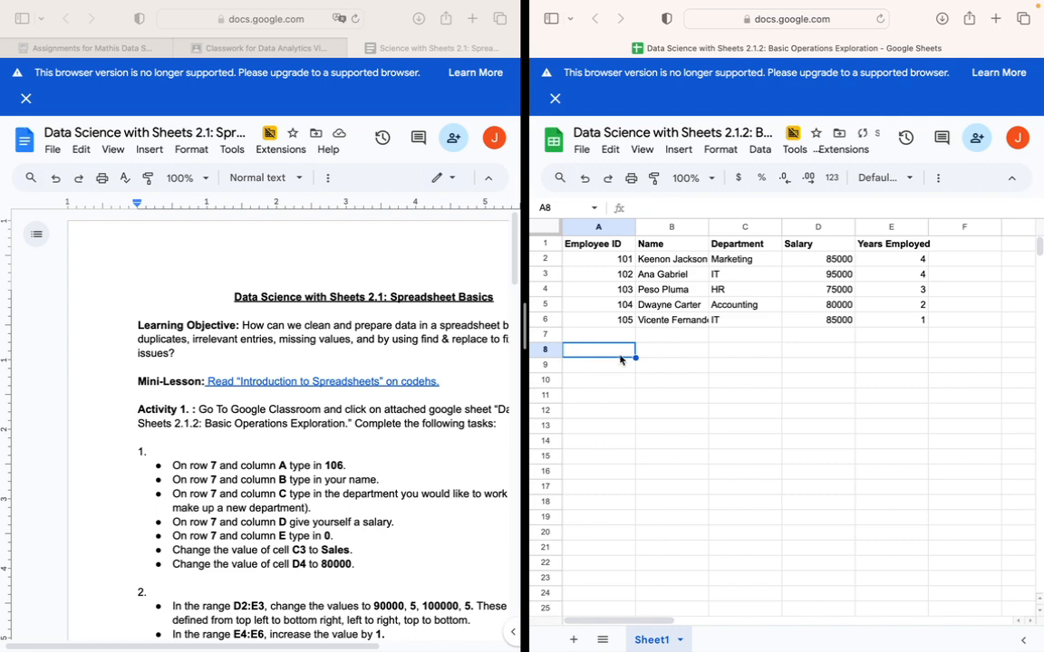
Start a new employee record in row 7 with ID 106 in A7 and the employee's name in B7.
click(619, 337)
text(106)
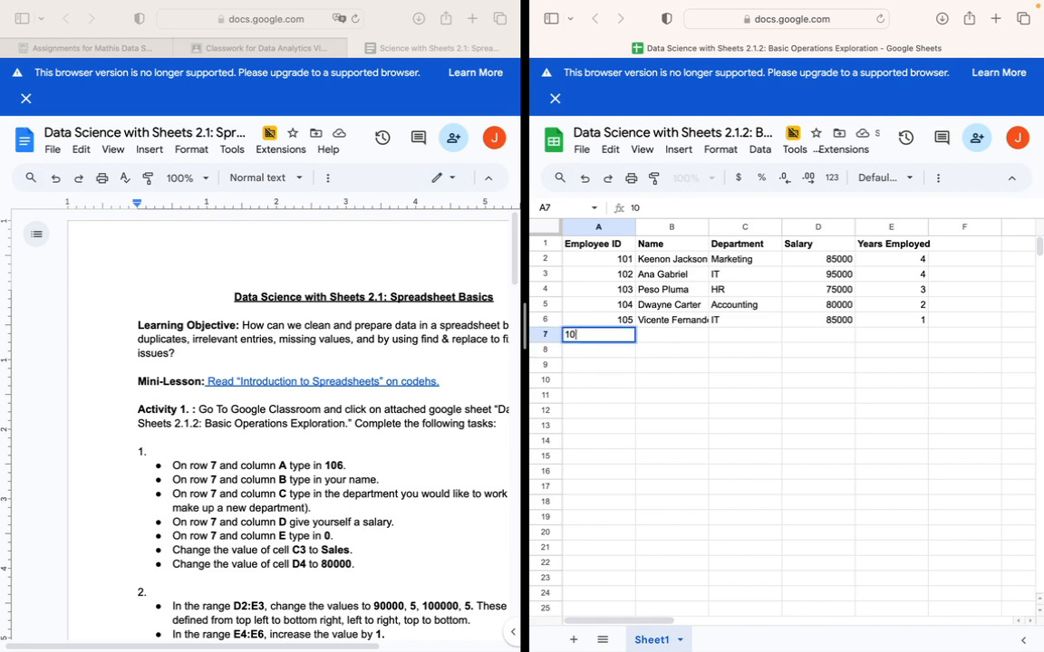
click(681, 335)
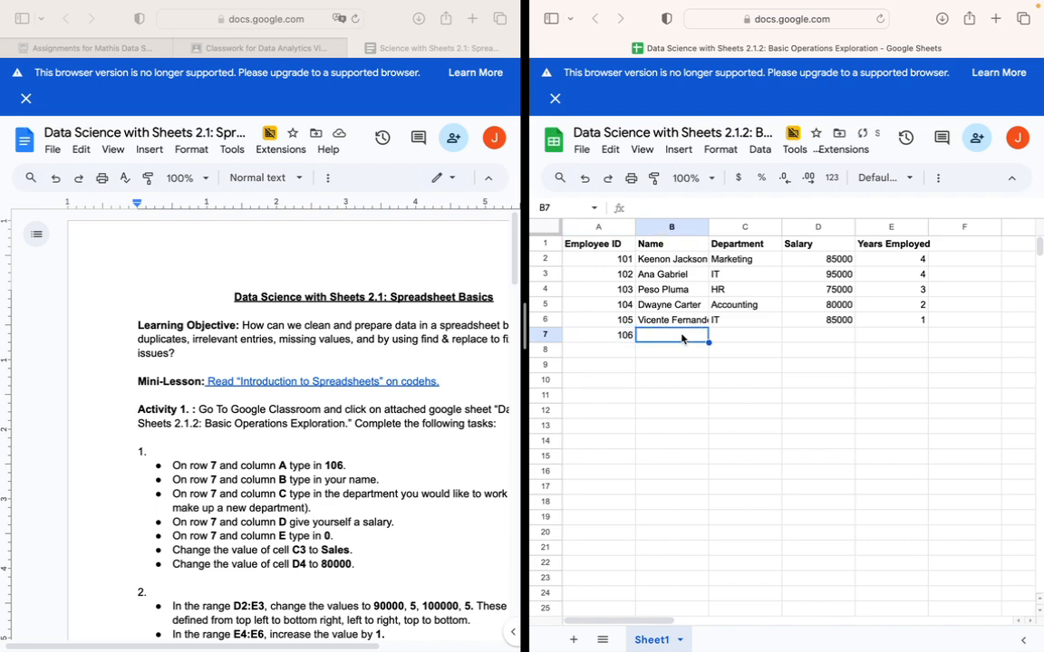
text(M)
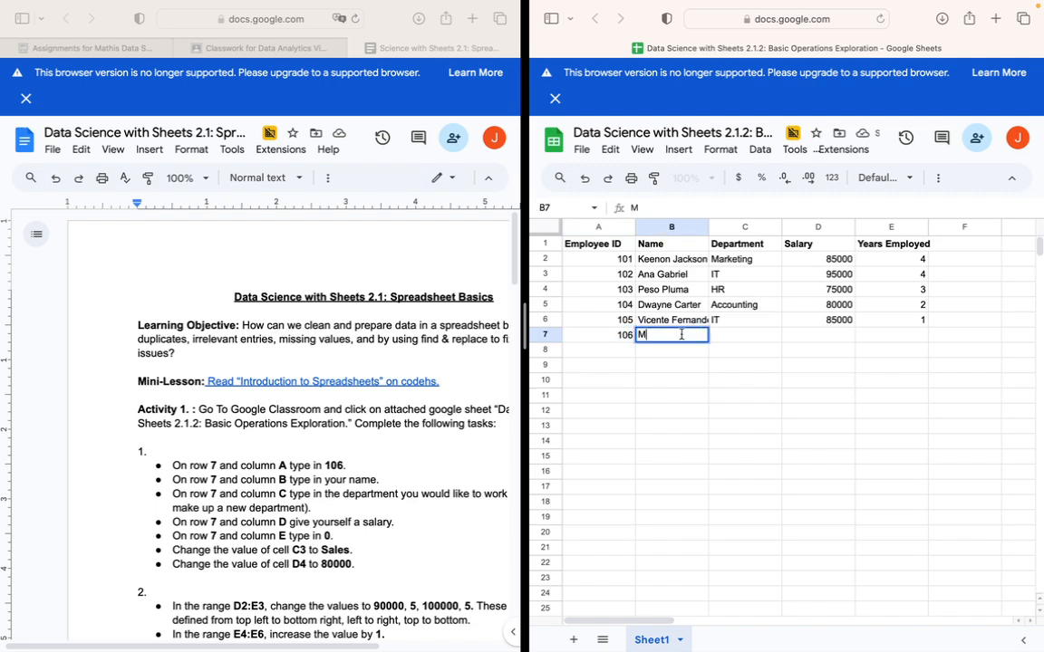
text(r. Mathis)
Complete the row 7 record with department CS in C7, salary 500,000 in D7 and years employed 0 in E7.
click(739, 340)
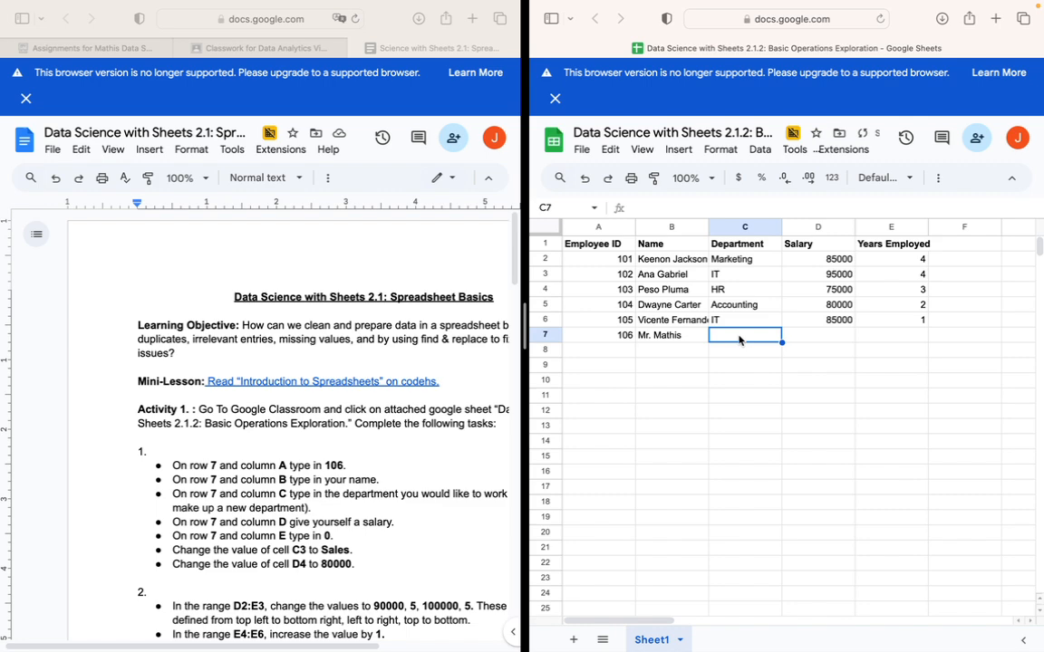
text(CS)
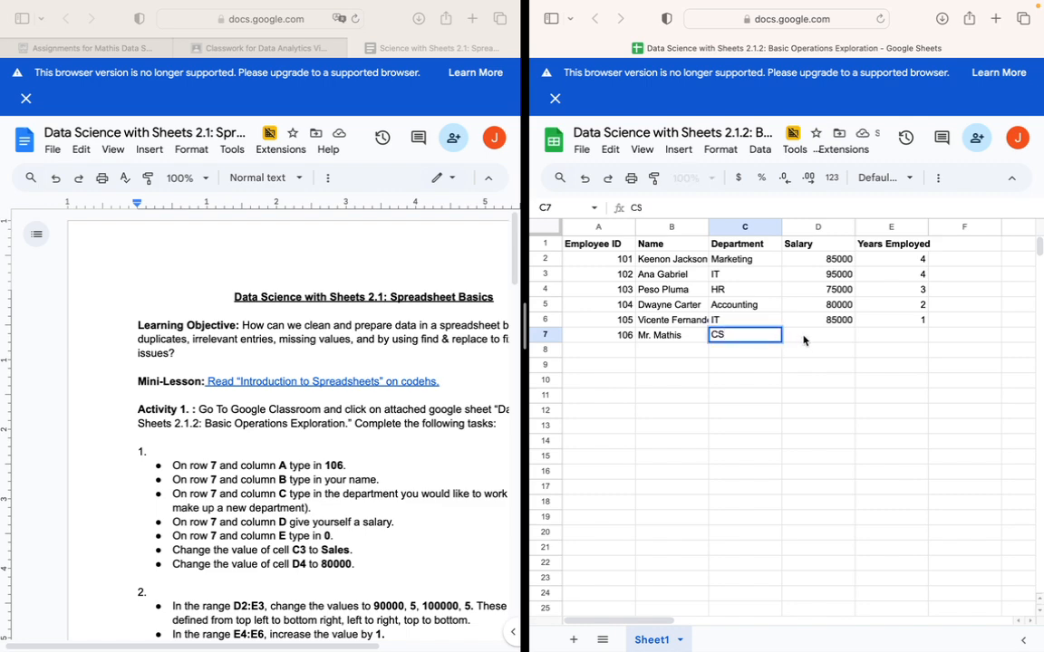
click(803, 340)
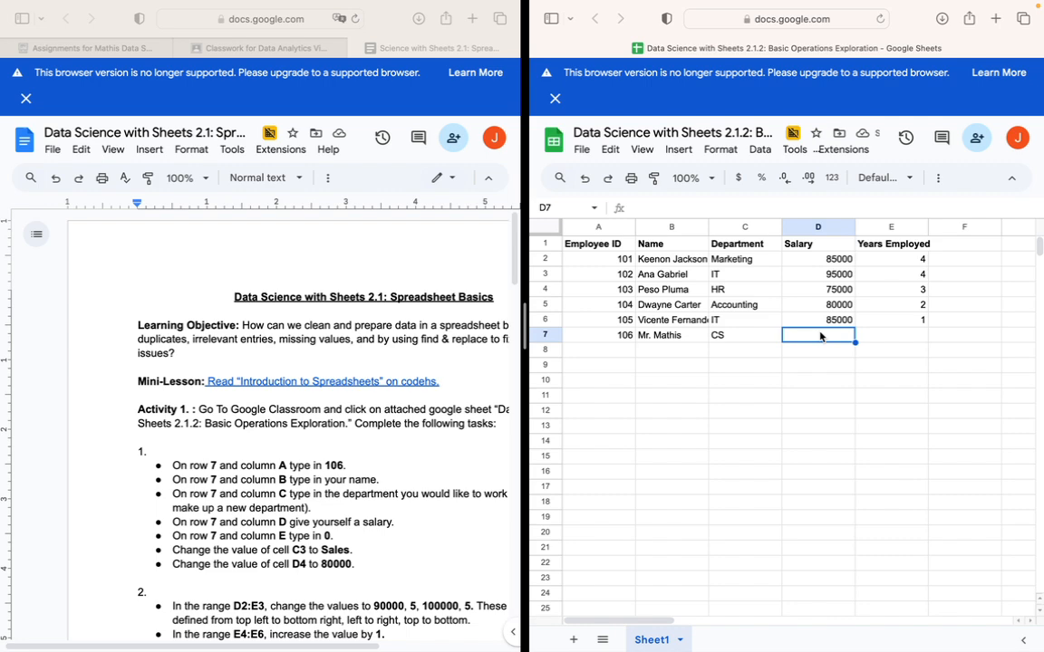
text(500,000)
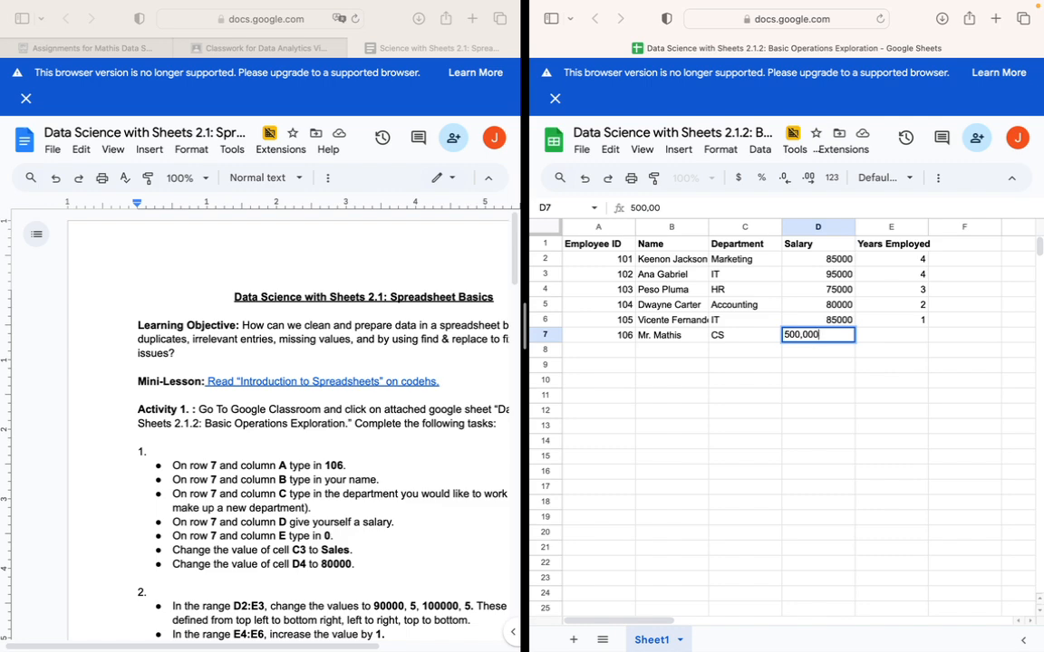
click(888, 341)
text(0)
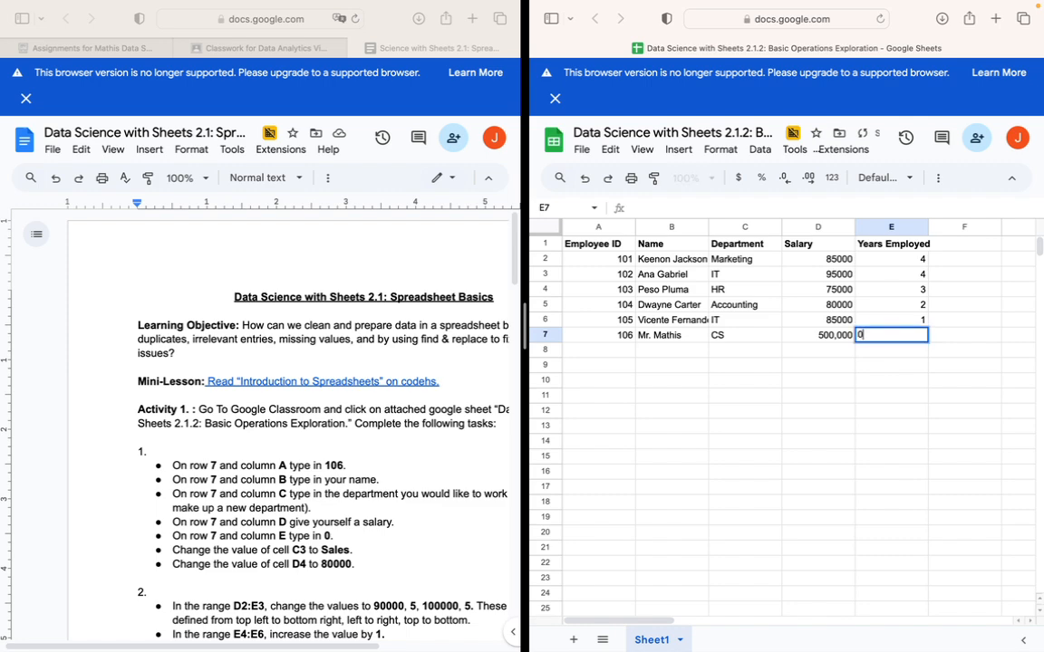
click(867, 397)
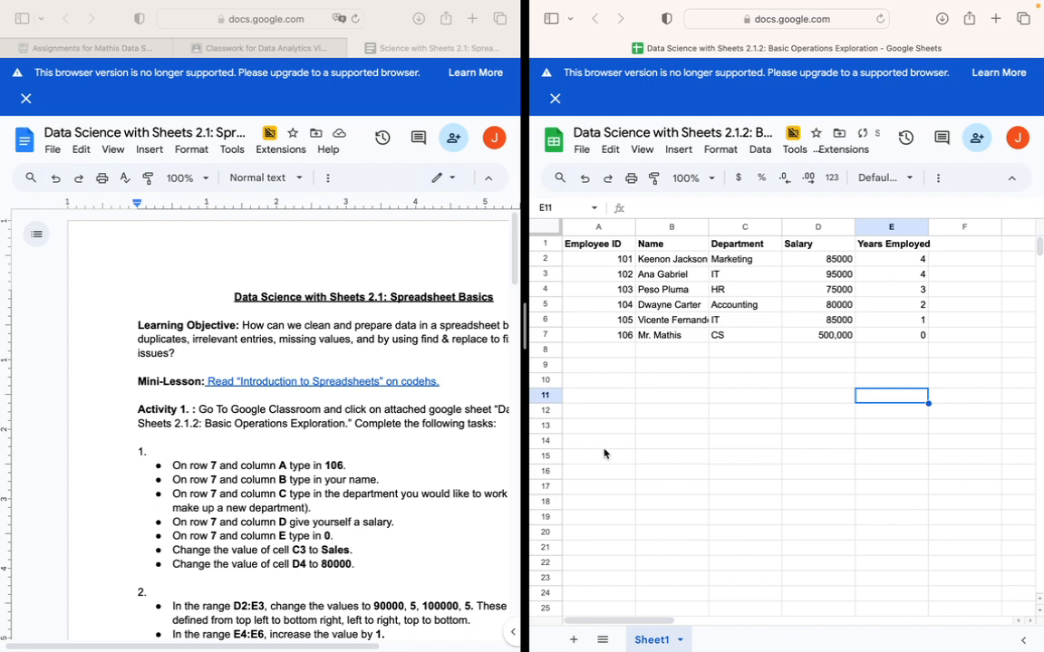
Change the department in C3 to Sales and the salary in D4 to 80000.
click(720, 276)
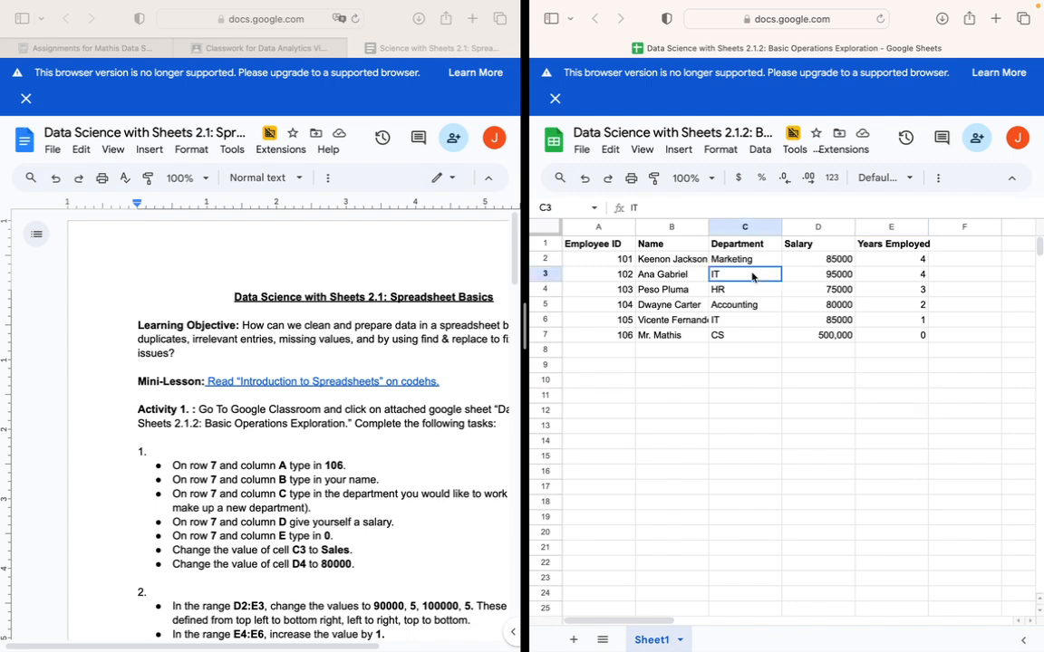
key(BackSpace)
text(Sales)
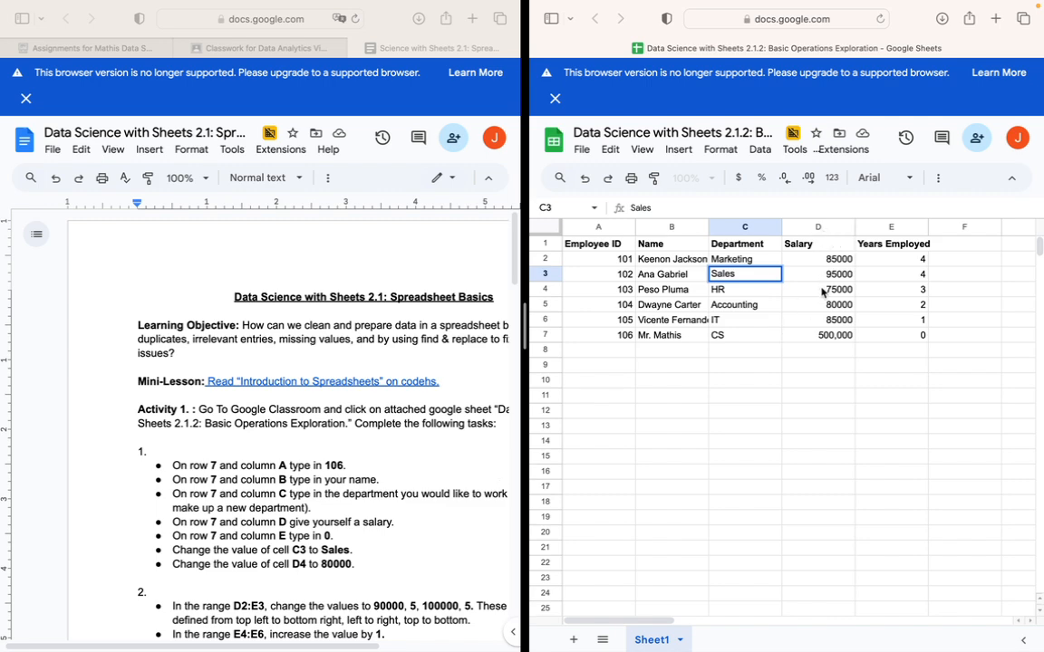
click(822, 292)
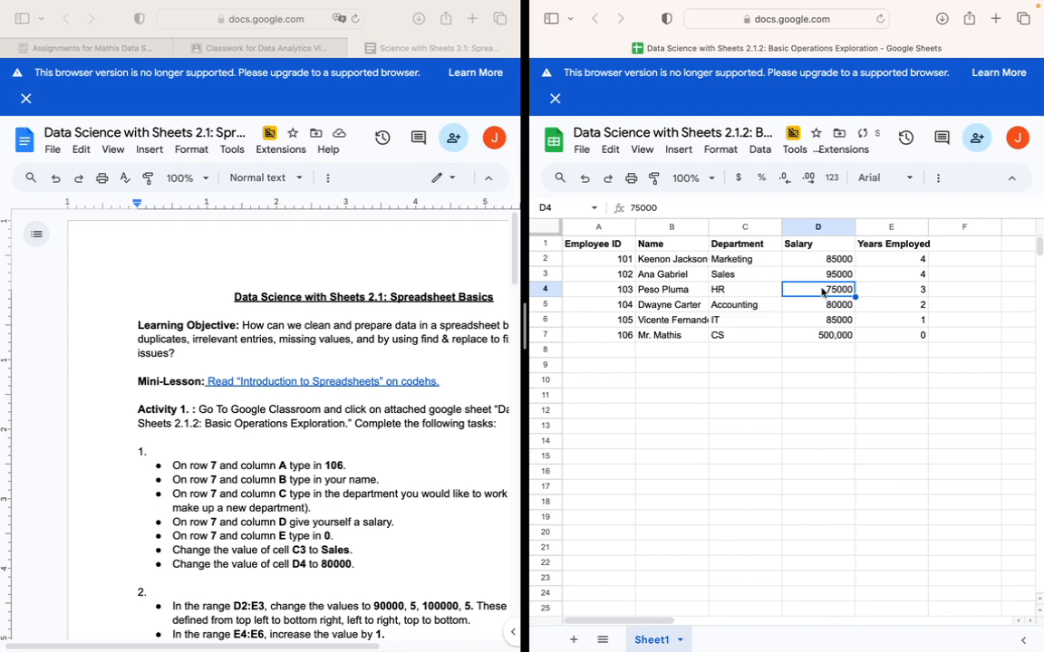
text(80000)
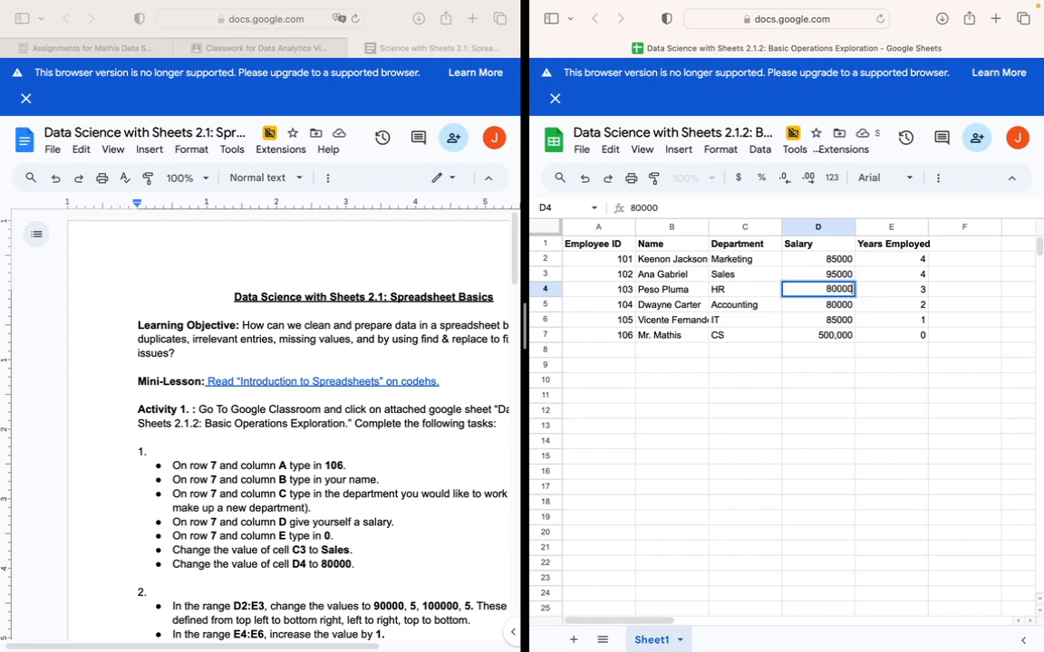
Change row 3 to a salary of 90000 in D3 and 5 years employed in E3.
click(517, 263)
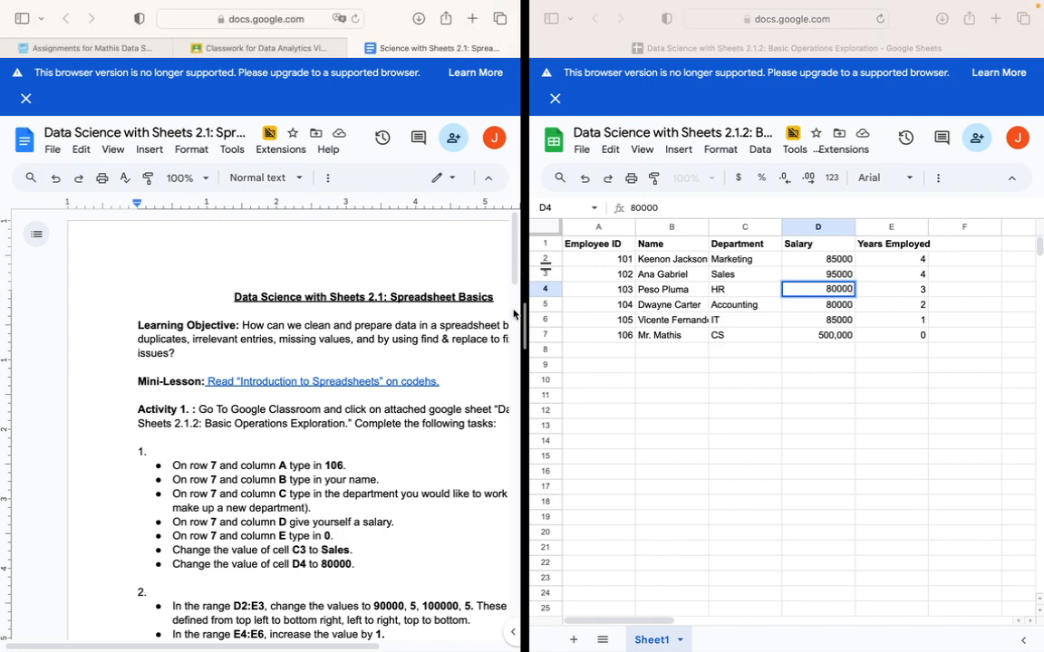
scroll(513, 295, down, 5)
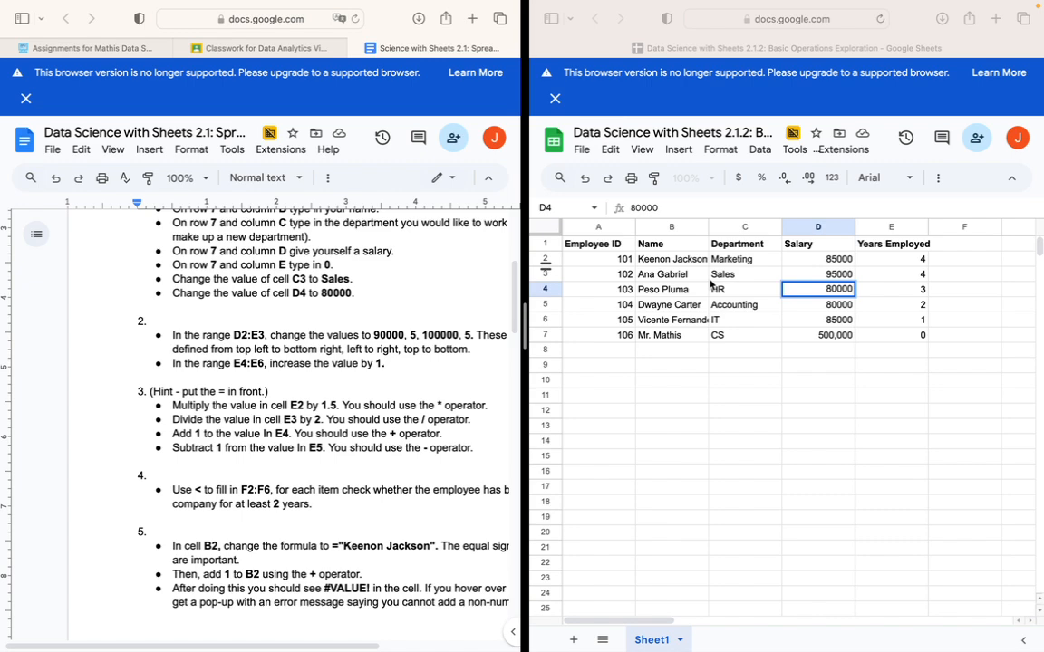
click(794, 274)
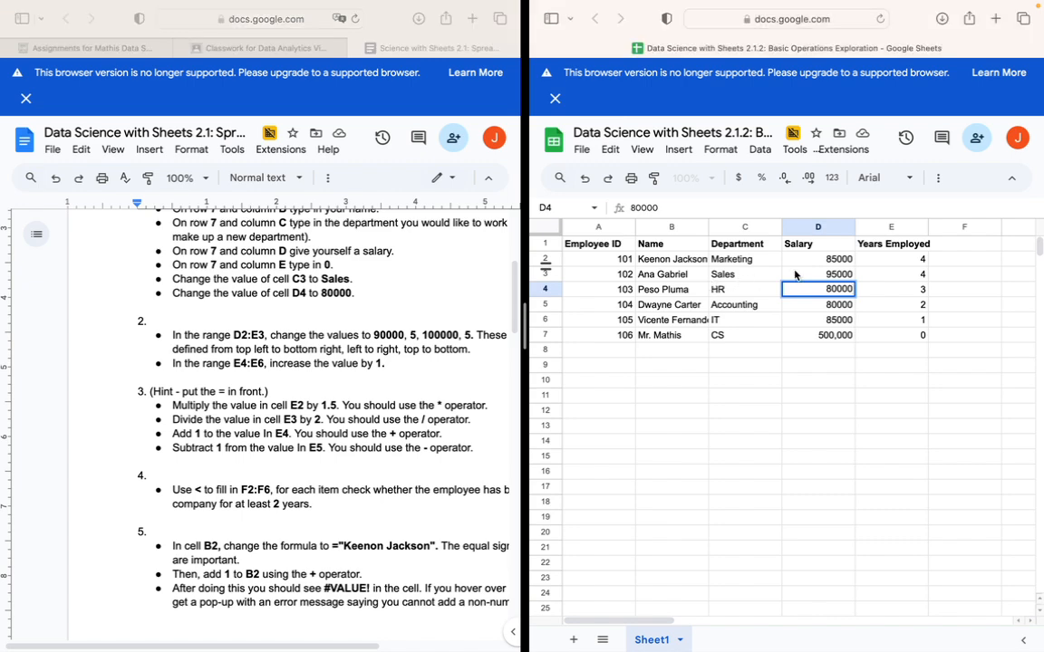
drag(795, 274, 891, 294)
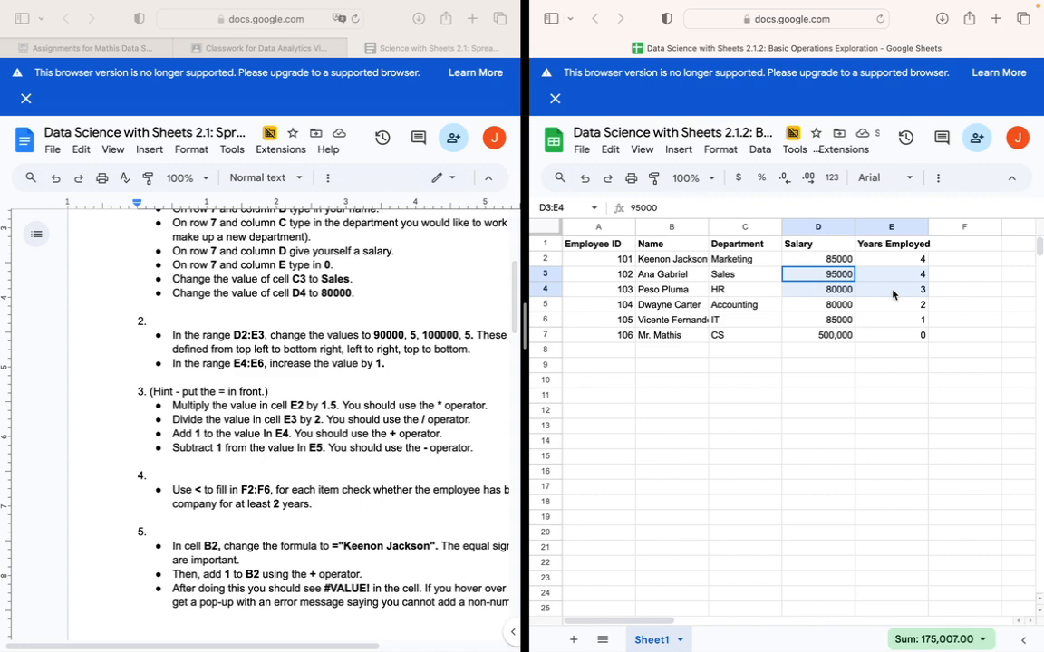
click(823, 275)
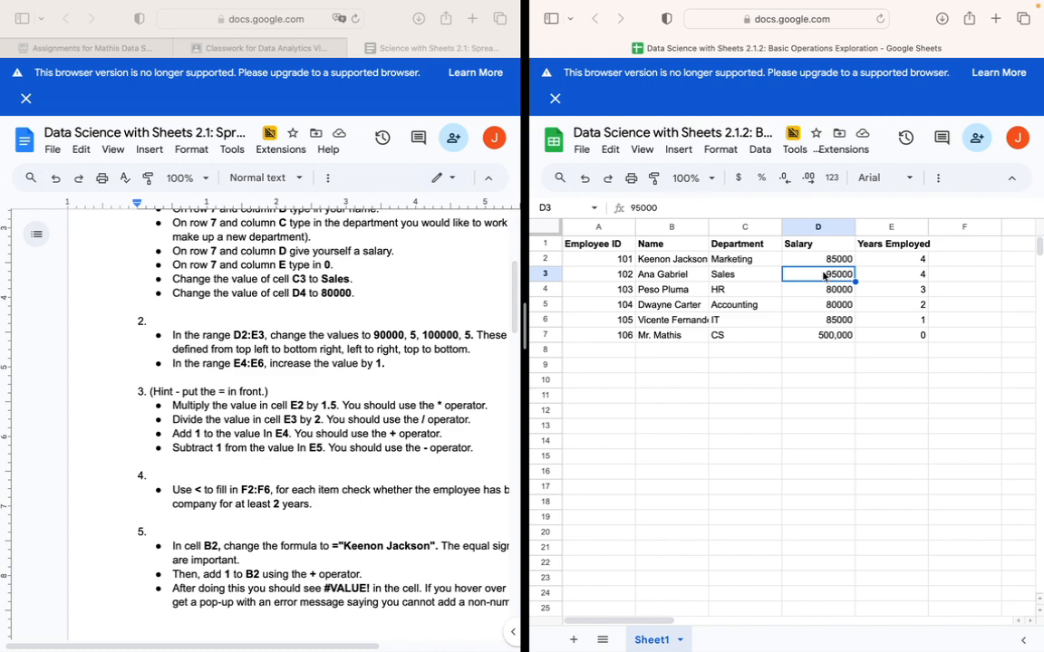
text(90000)
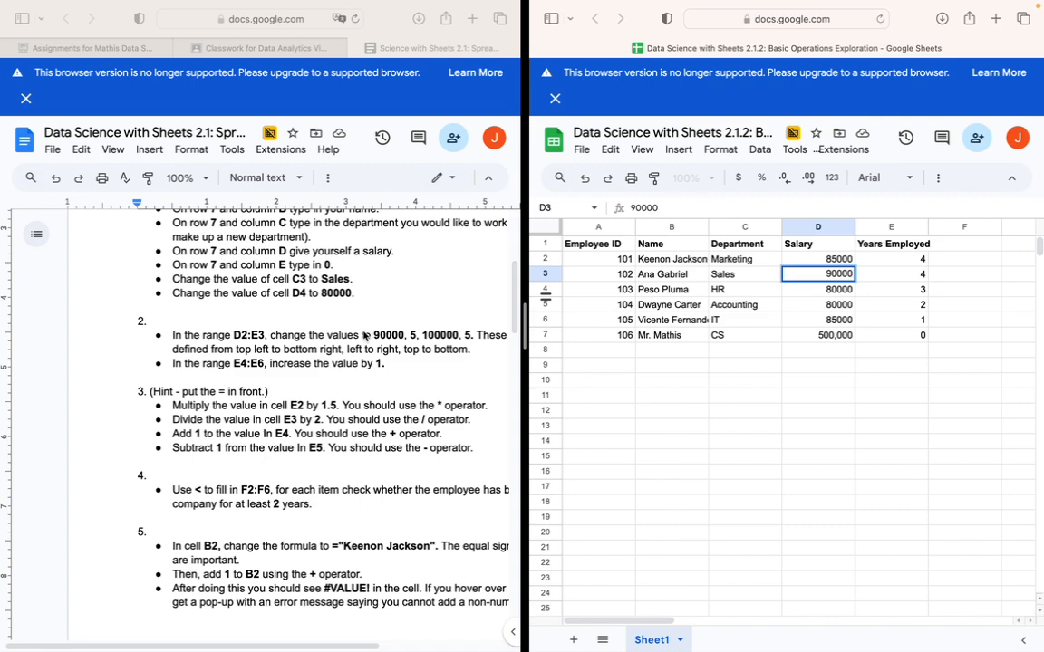
click(367, 336)
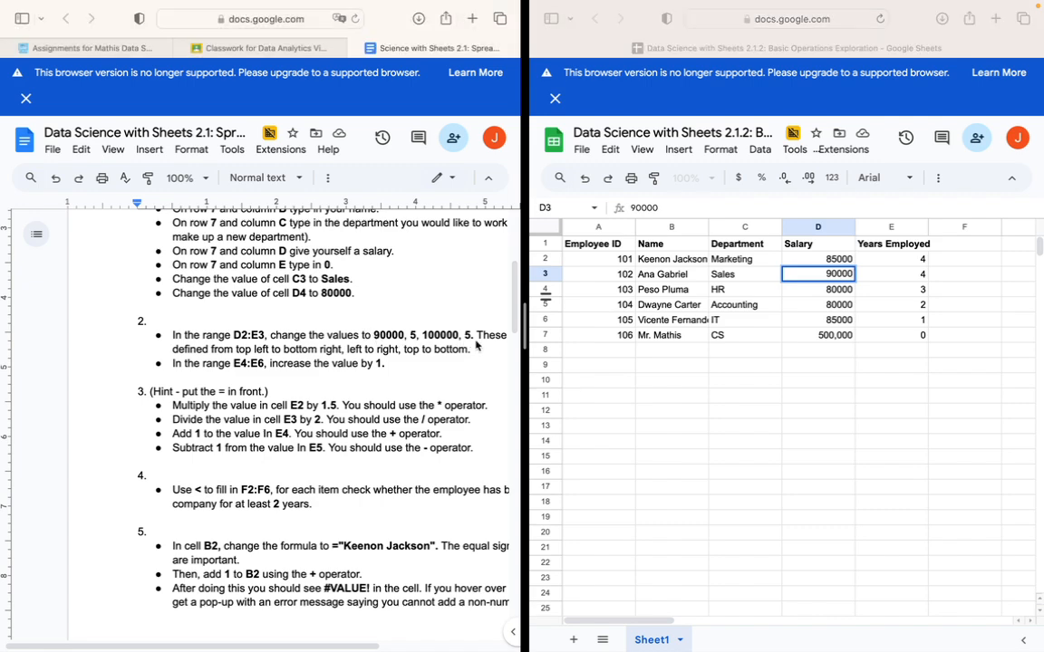
click(919, 272)
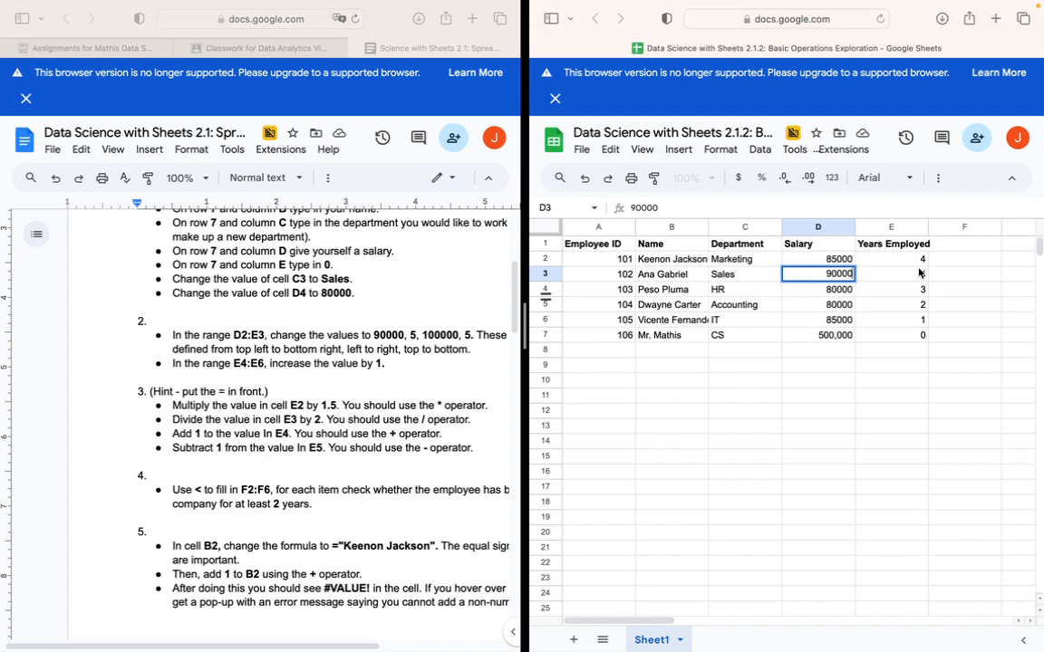
click(918, 275)
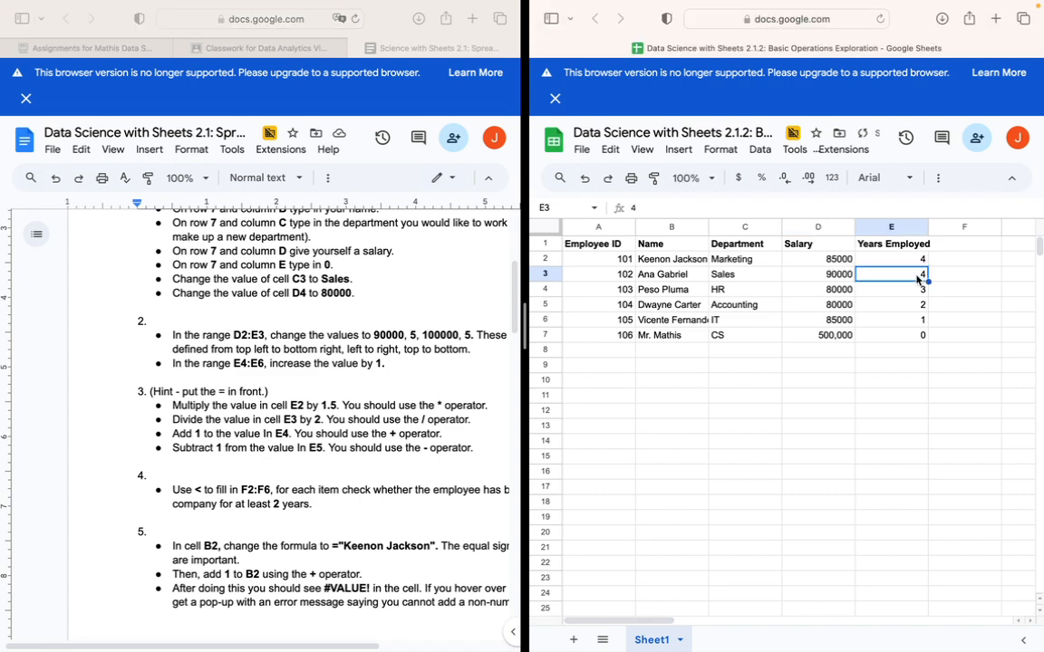
text(5)
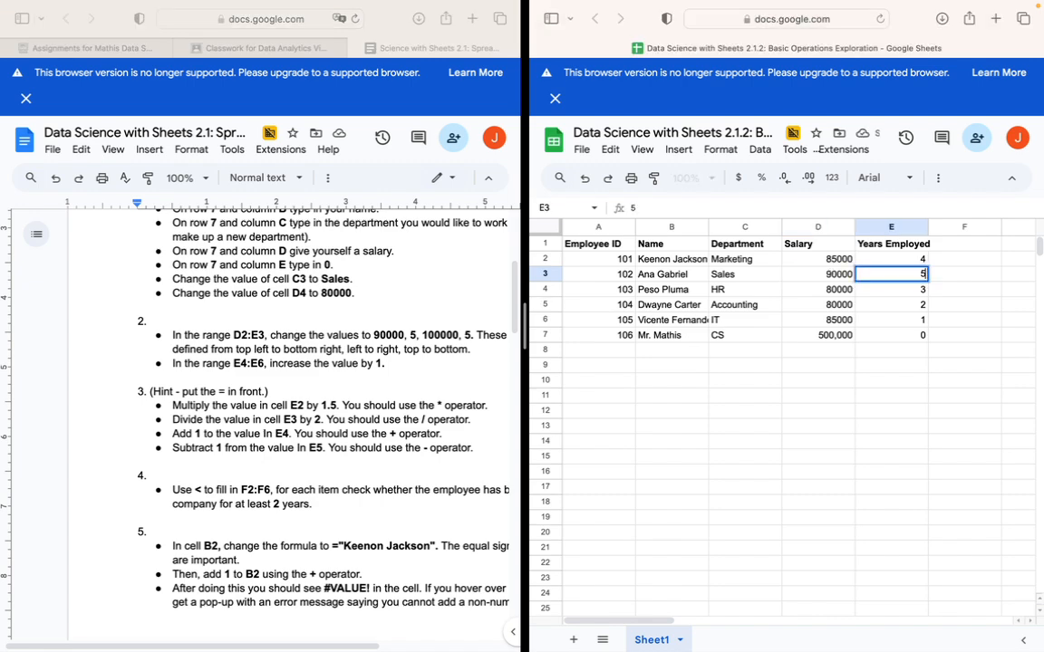
Change row 4 to a salary of 100000 in D4 and 5 years employed in E4.
click(826, 294)
text(100000)
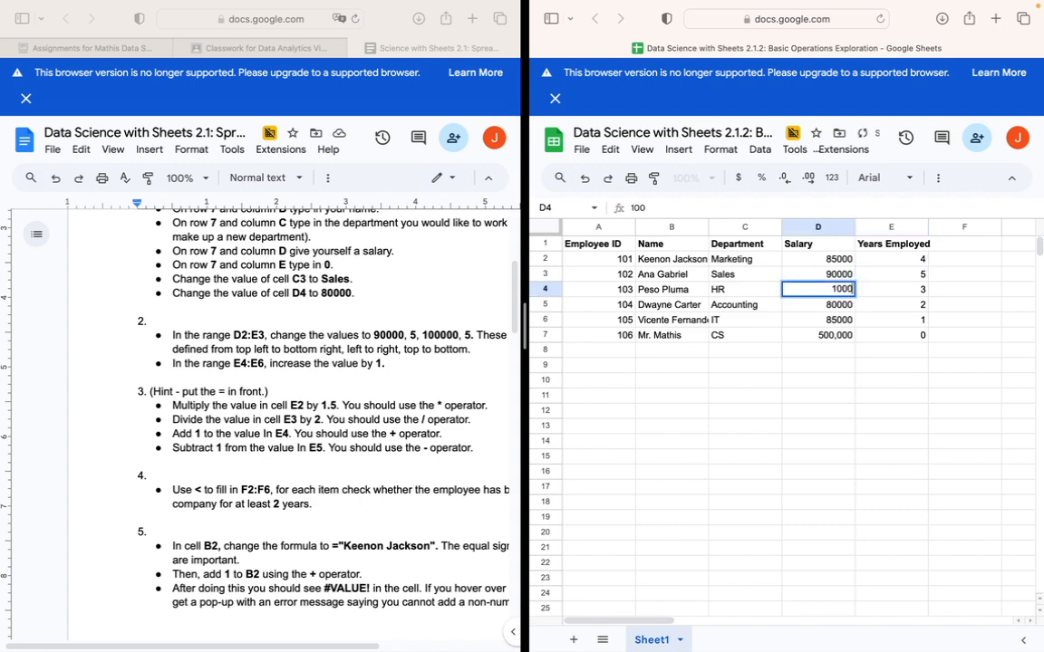
click(889, 296)
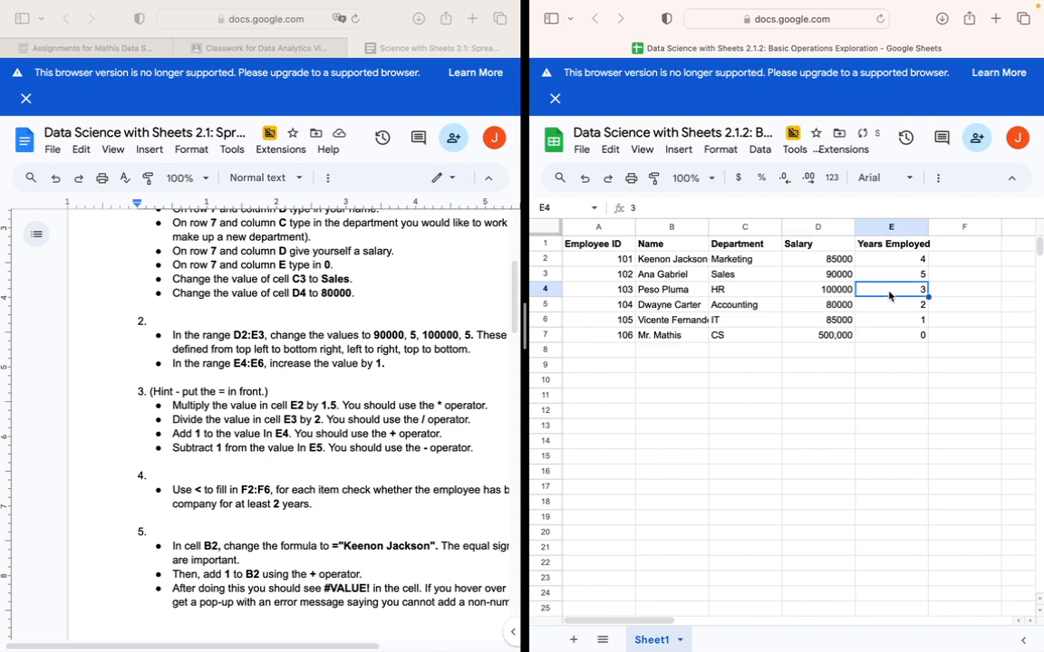
text(5)
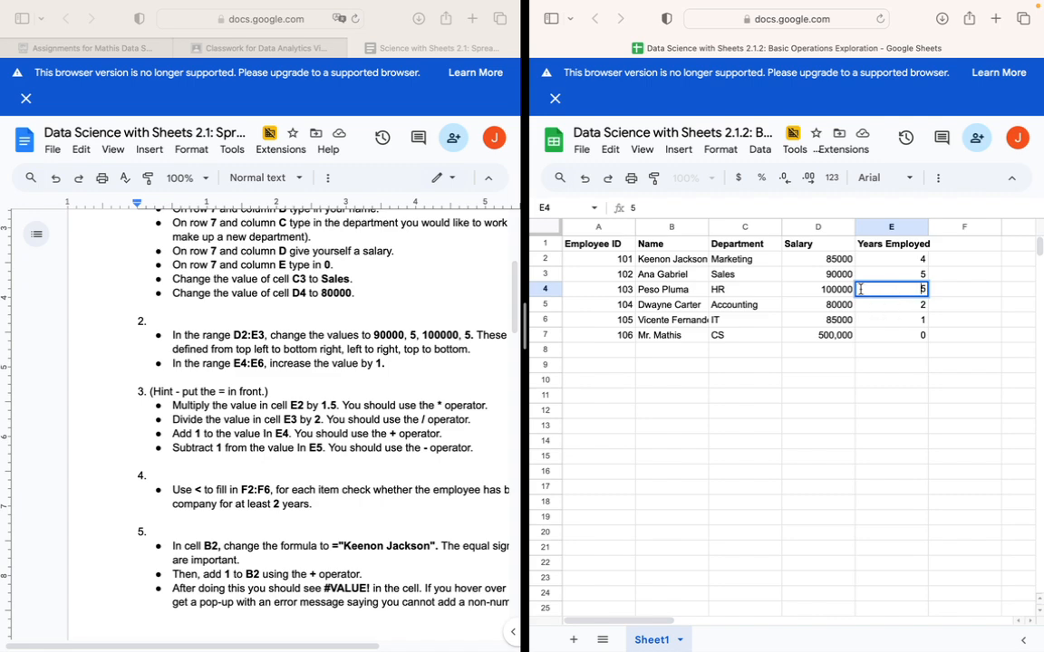
Increase the years employed in E4 by 1 with the formula =5+1.
click(913, 309)
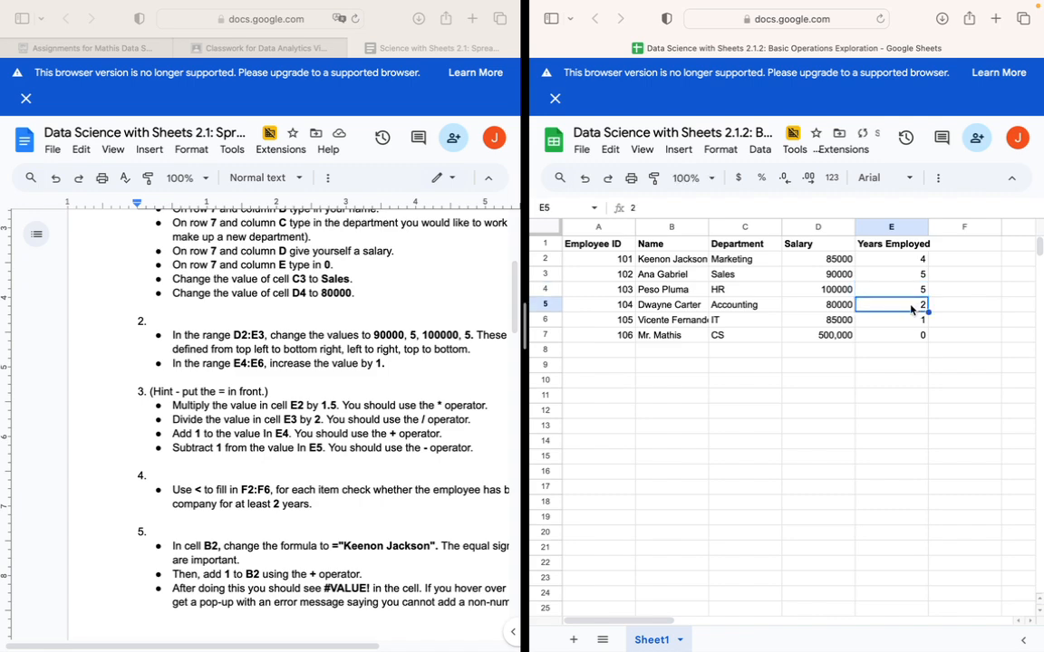
key(Up)
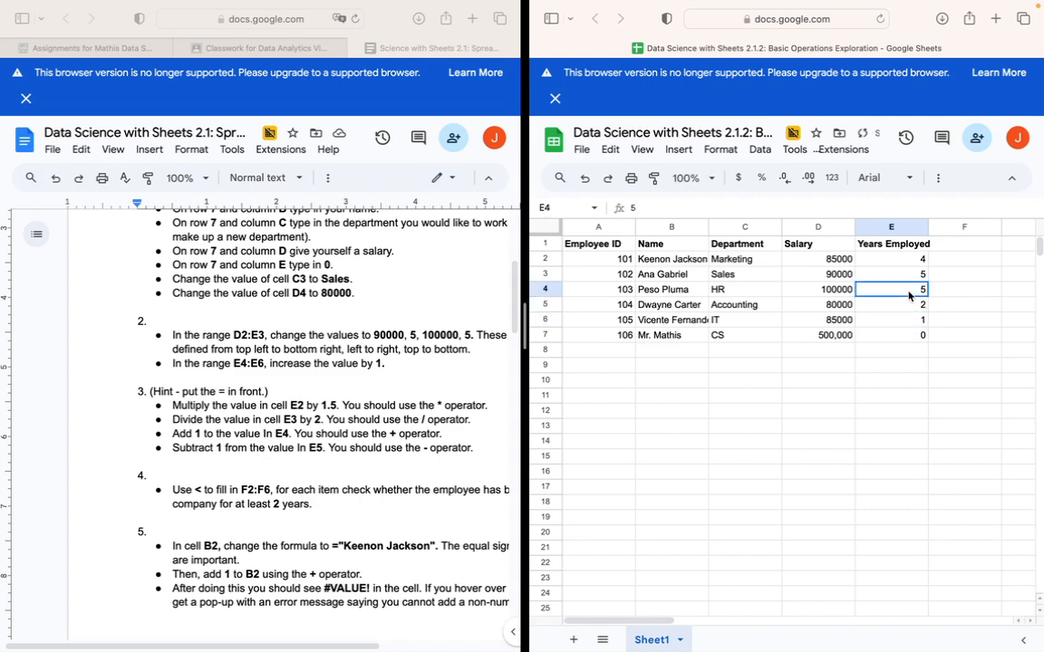
click(910, 308)
click(910, 322)
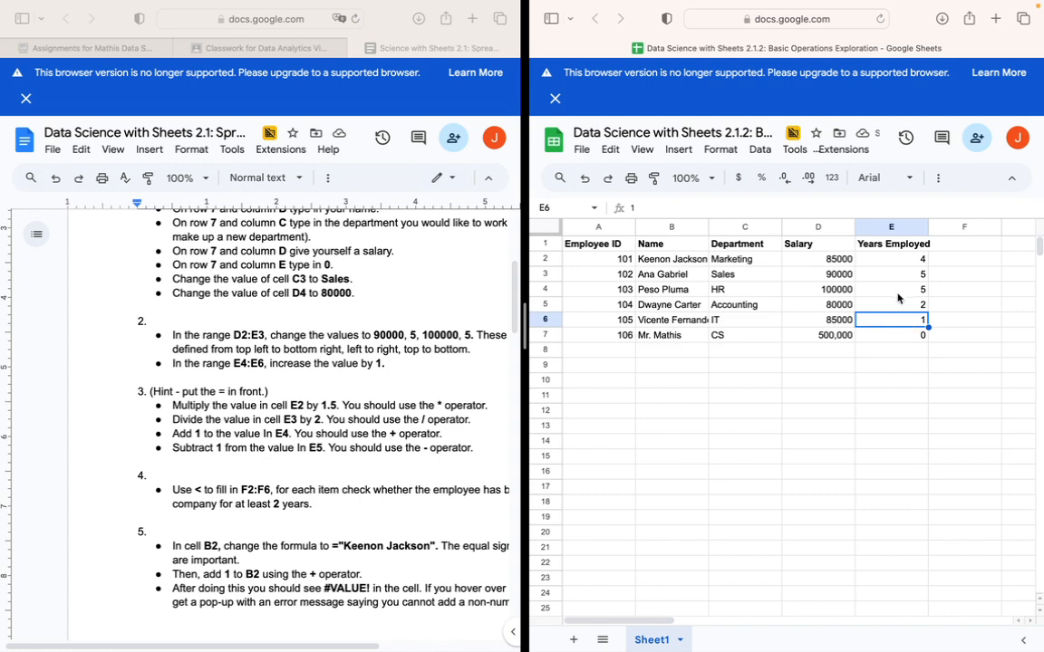
click(896, 291)
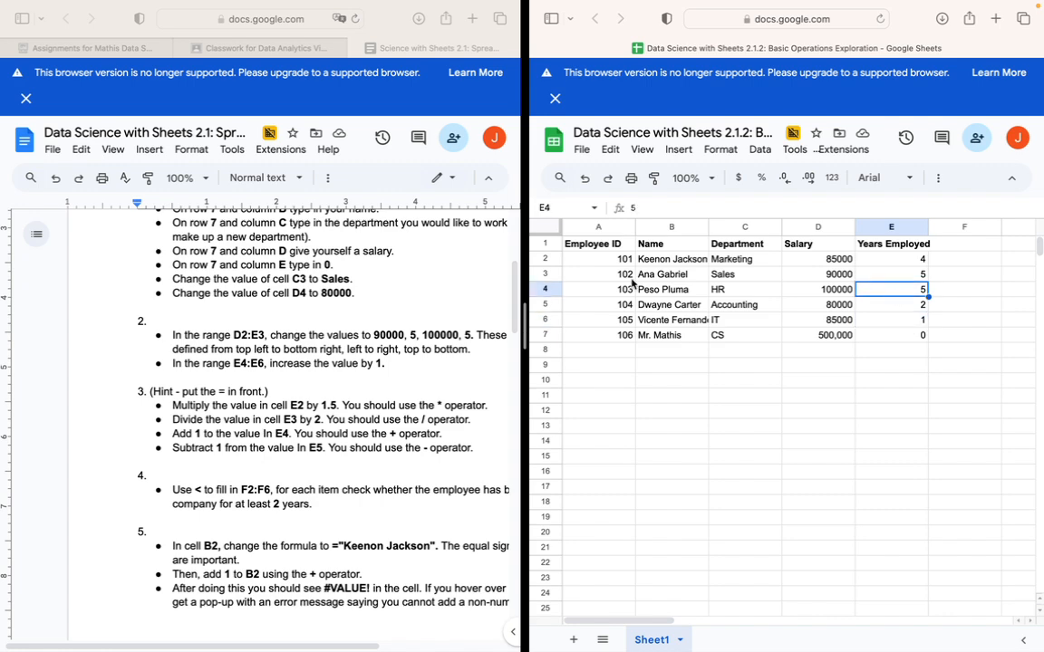
click(632, 209)
text(=5)
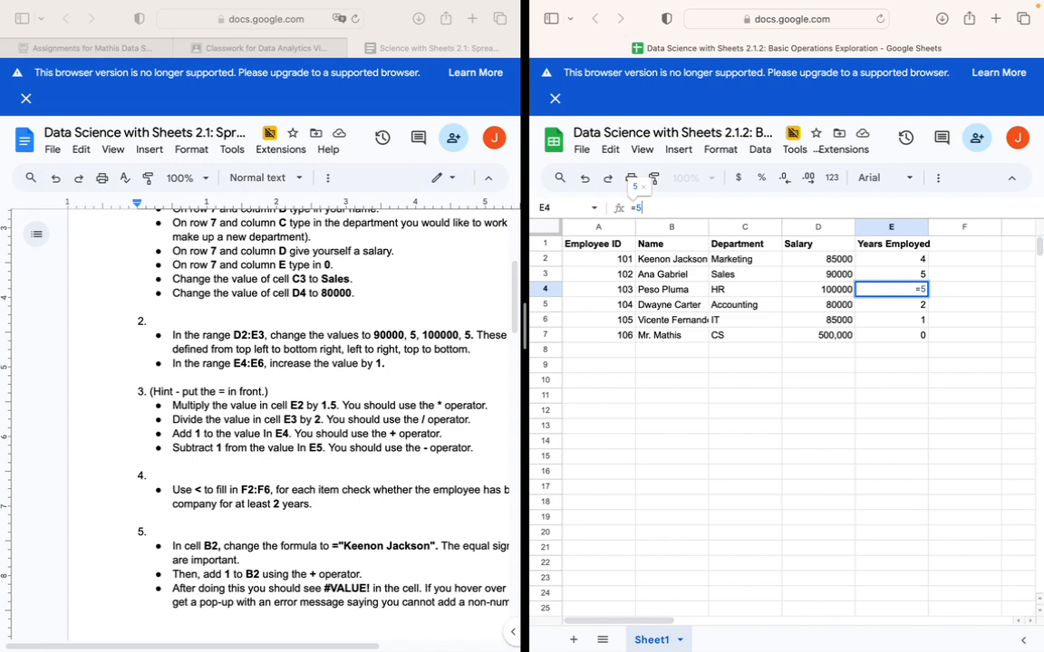
text(+1)
key(Return)
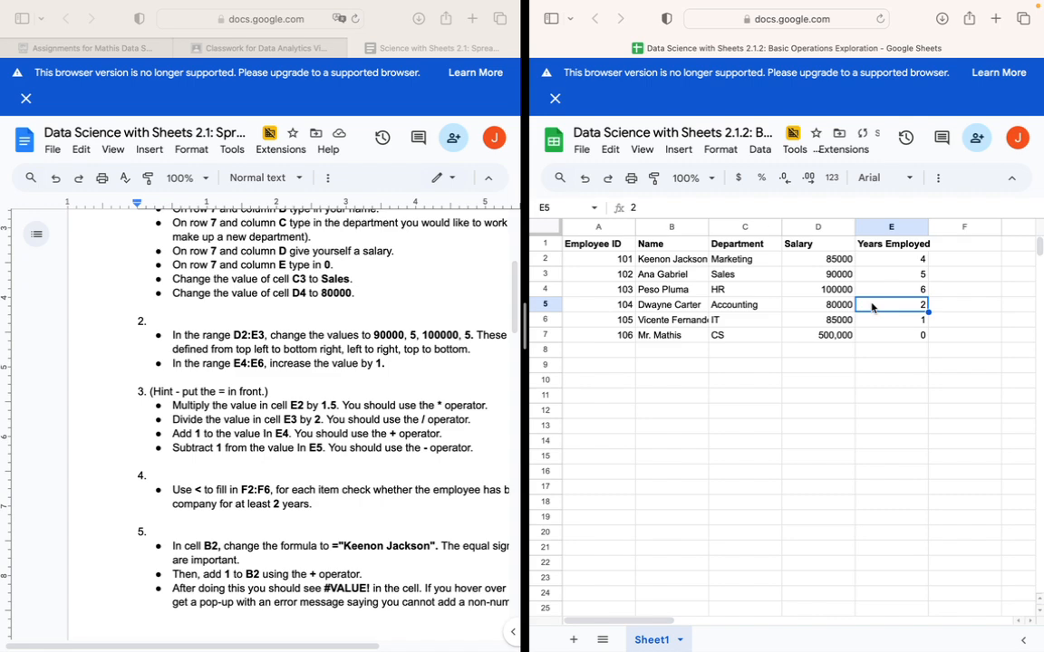
Increase the years employed by 1 in the next two rows, using =2+1 in E5 and =1+1 in E6.
click(633, 207)
text(=2+)
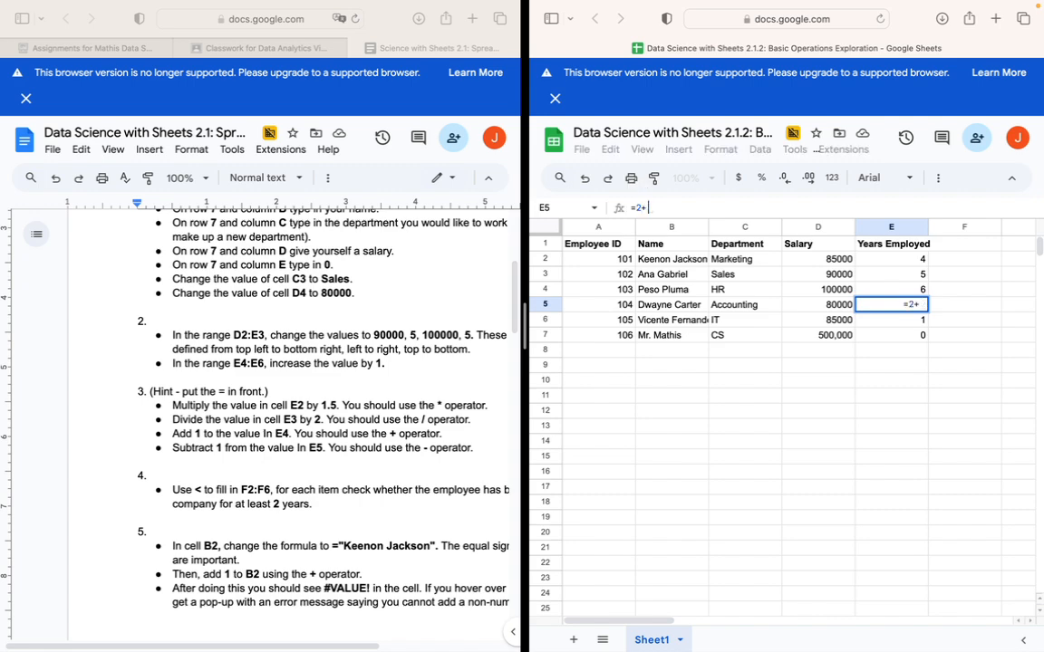
text(1)
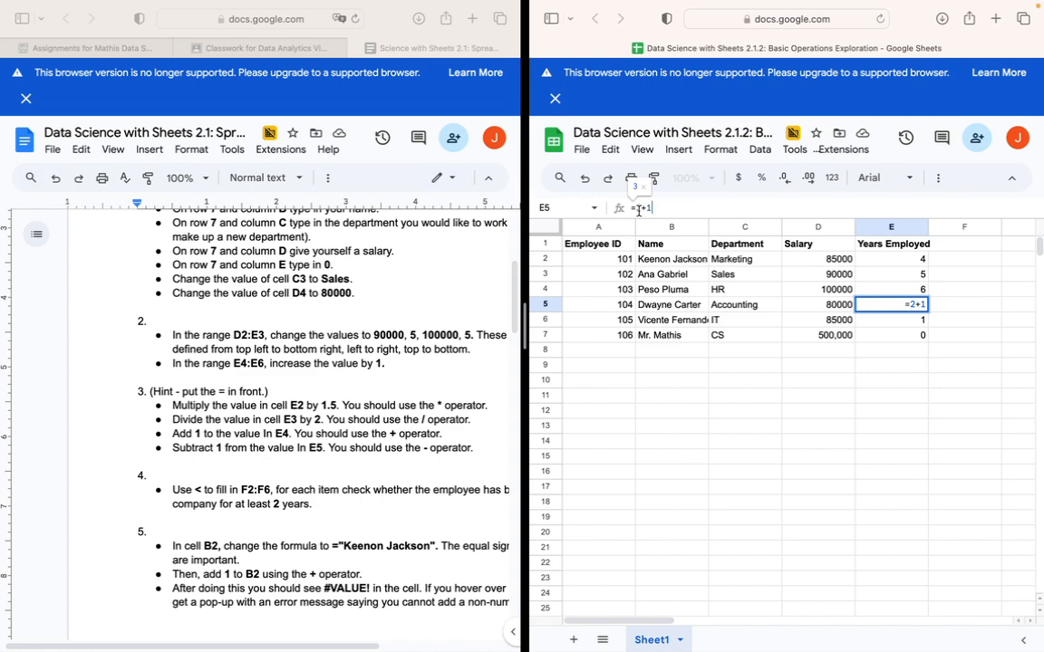
key(Return)
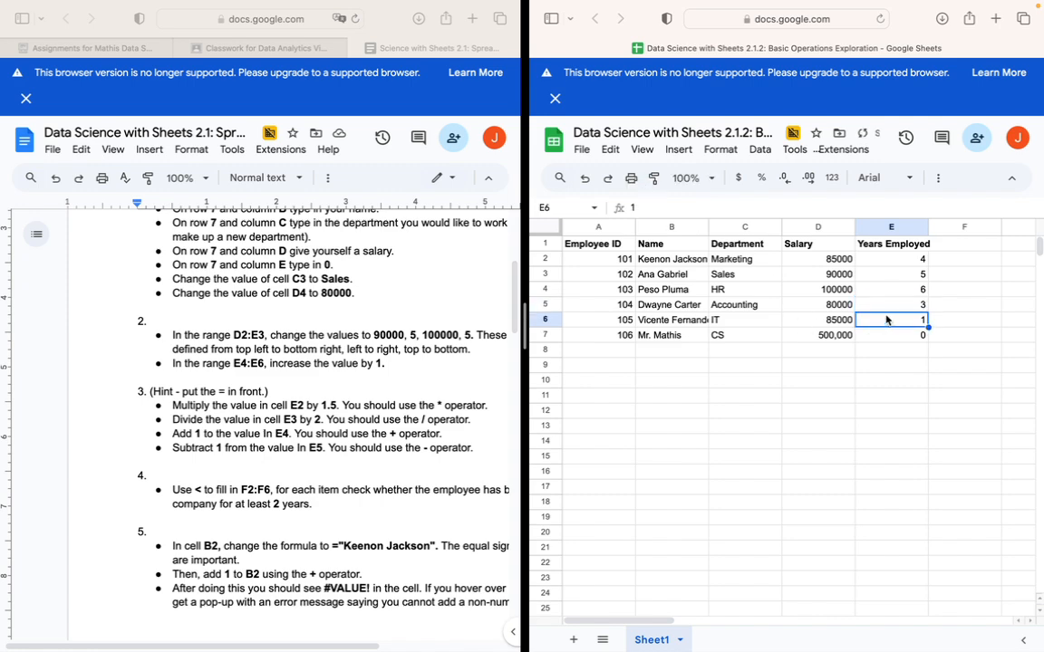
click(633, 208)
text(=)
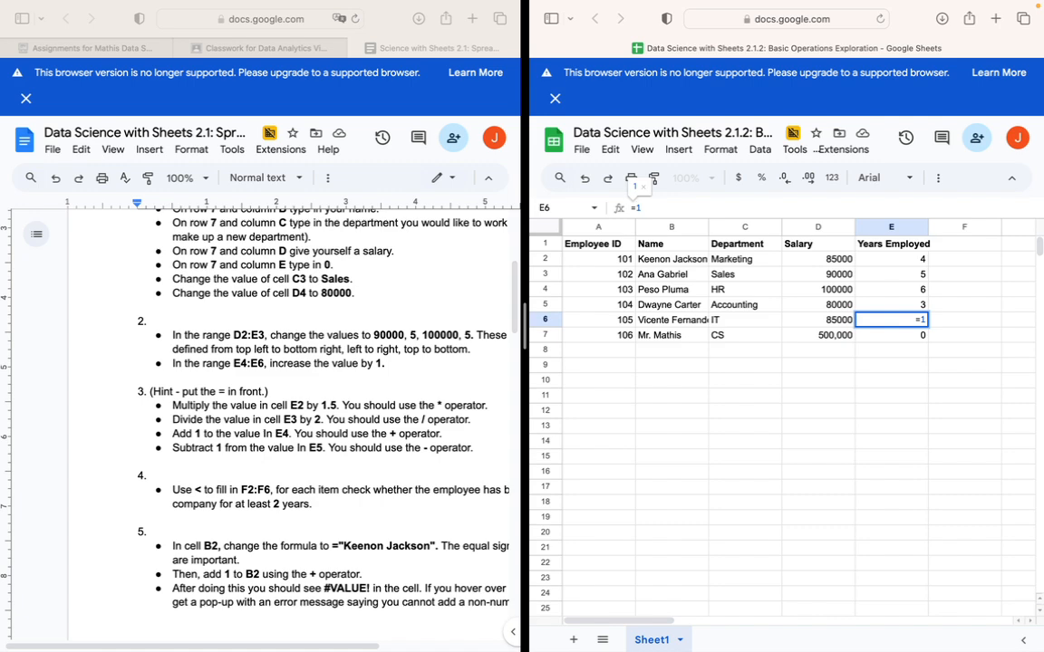
text(+1)
key(Return)
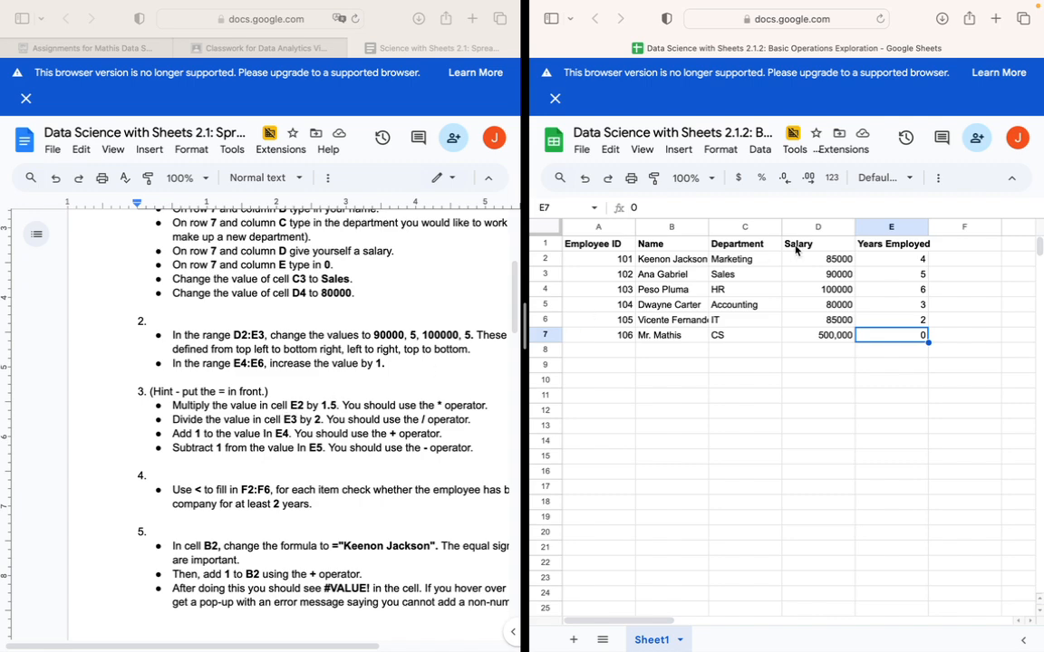
Multiply the years employed in E2 by 1.5 with the formula =4*1.5.
click(879, 259)
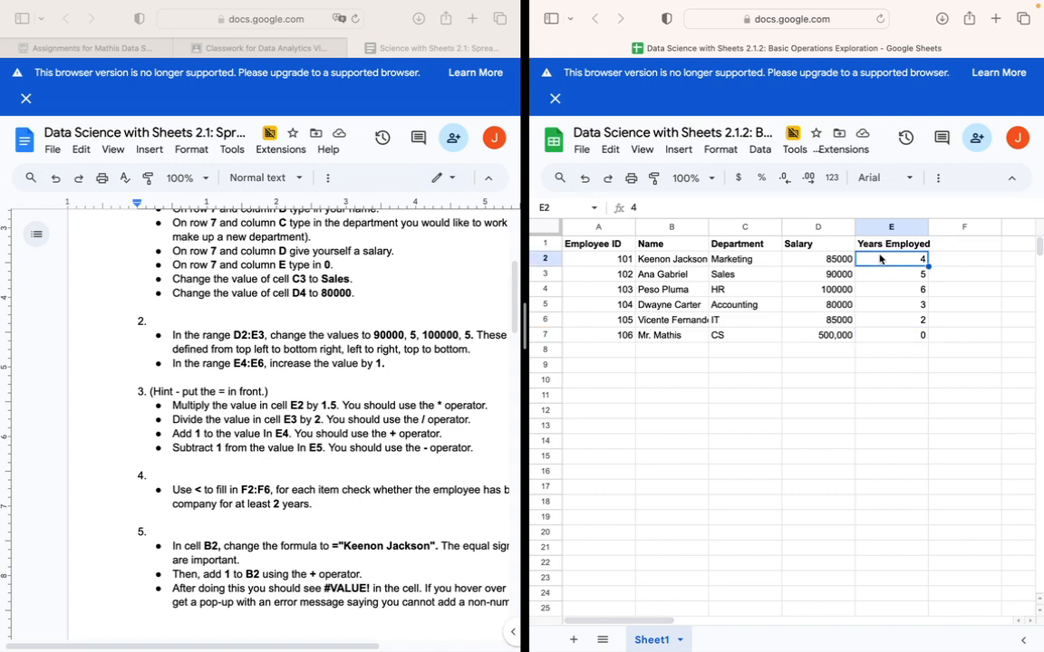
click(632, 208)
text(=4)
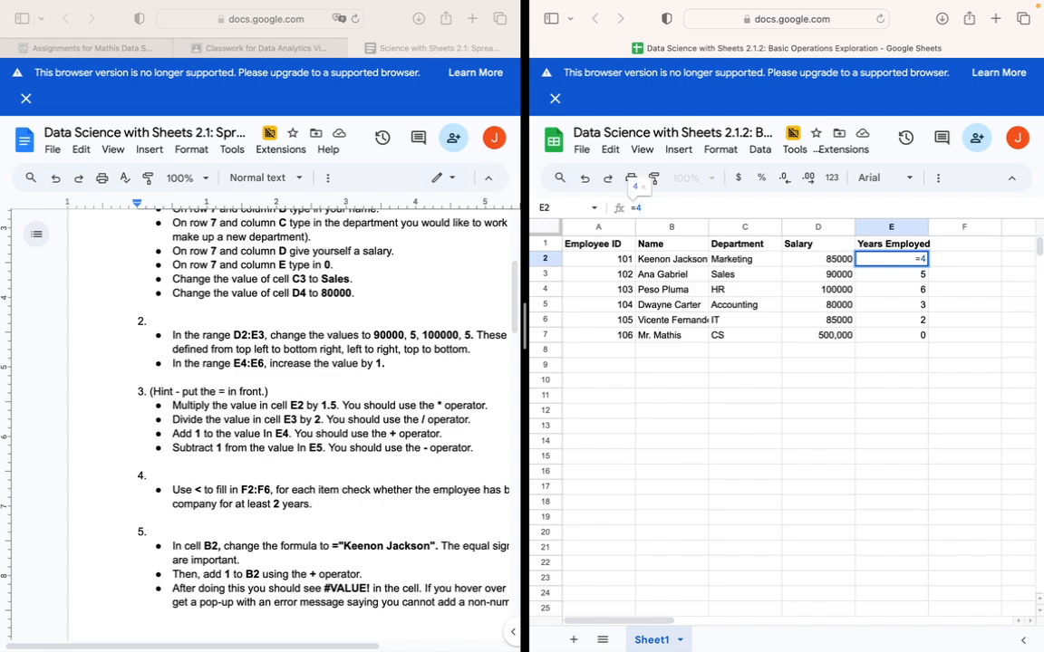
text(*1.5)
Divide the years employed in E3 by 2 with the formula =5/2.
click(896, 279)
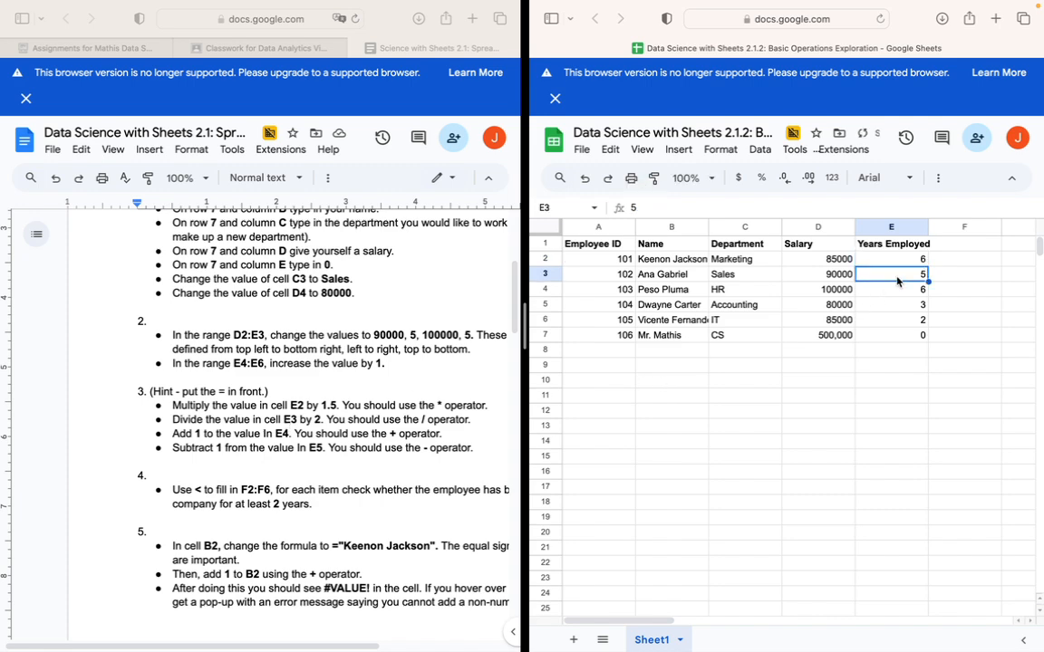
click(632, 209)
text(=5)
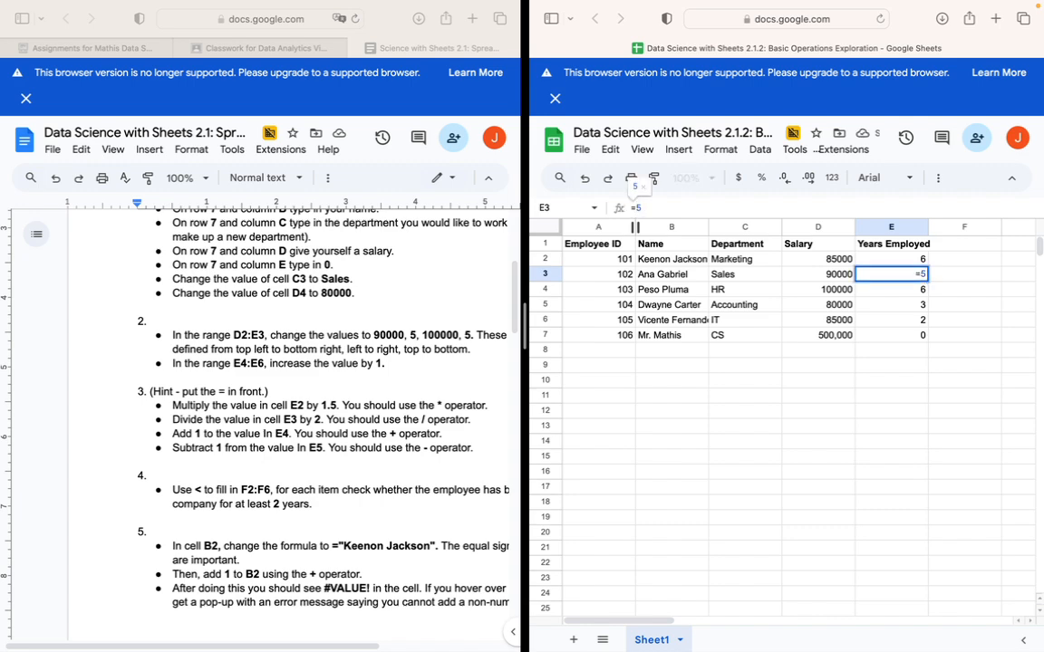
text(/)
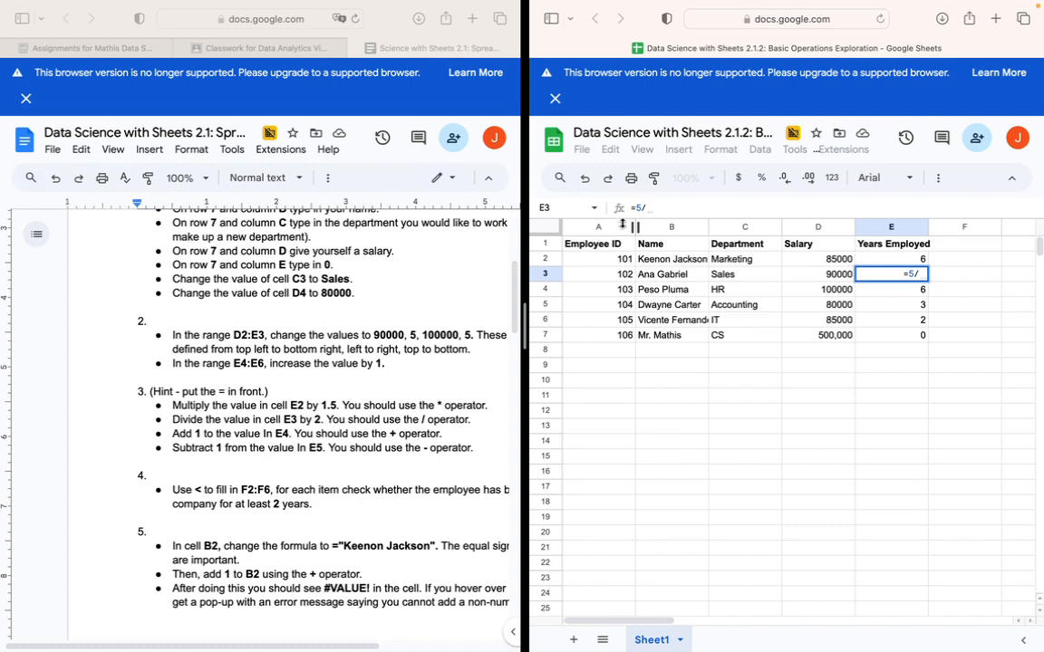
text(2)
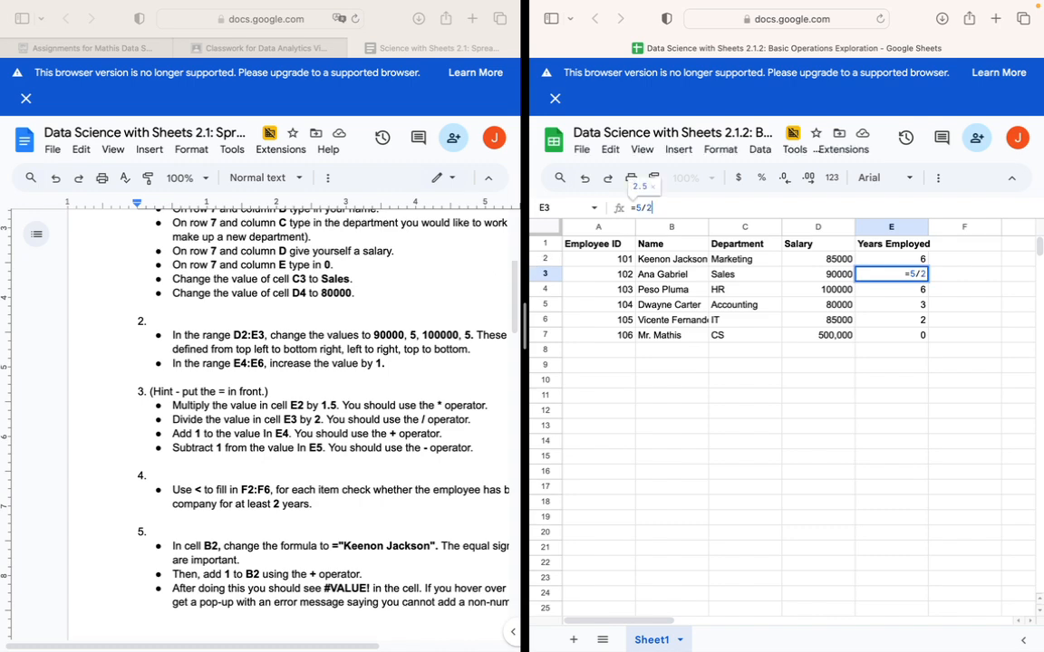
key(Return)
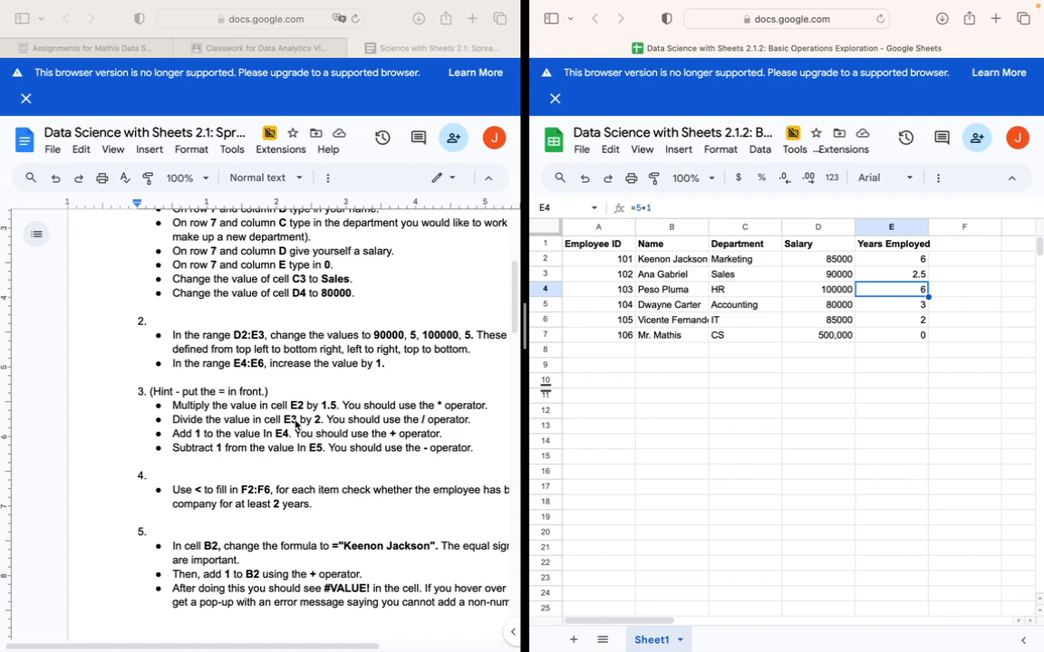
Add another 1 to the existing formula in E4, making it =5+1+1.
click(878, 307)
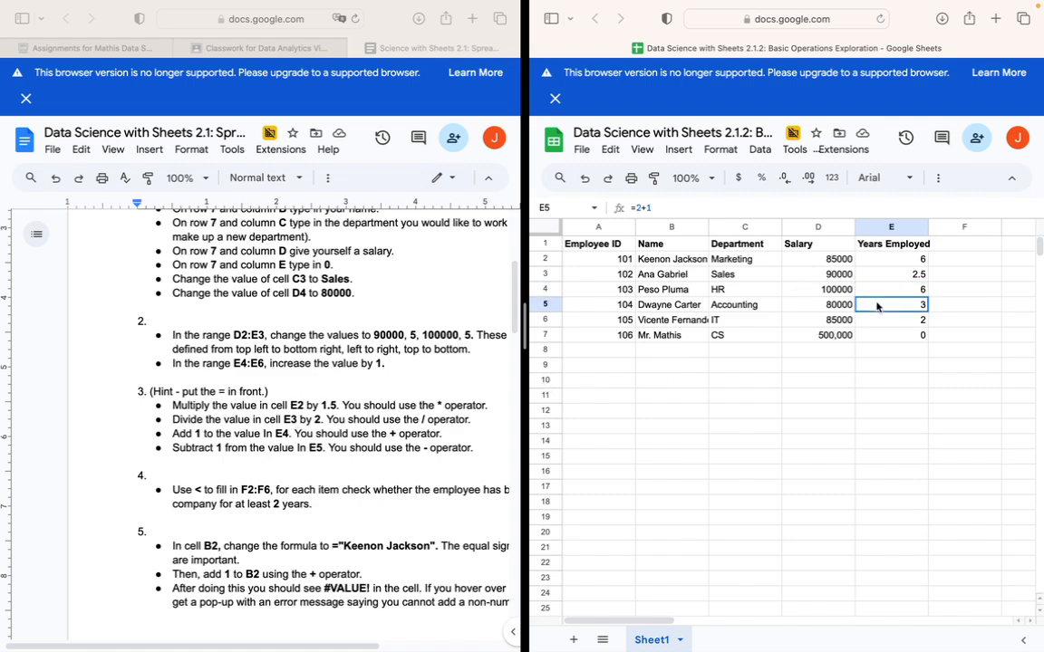
click(879, 290)
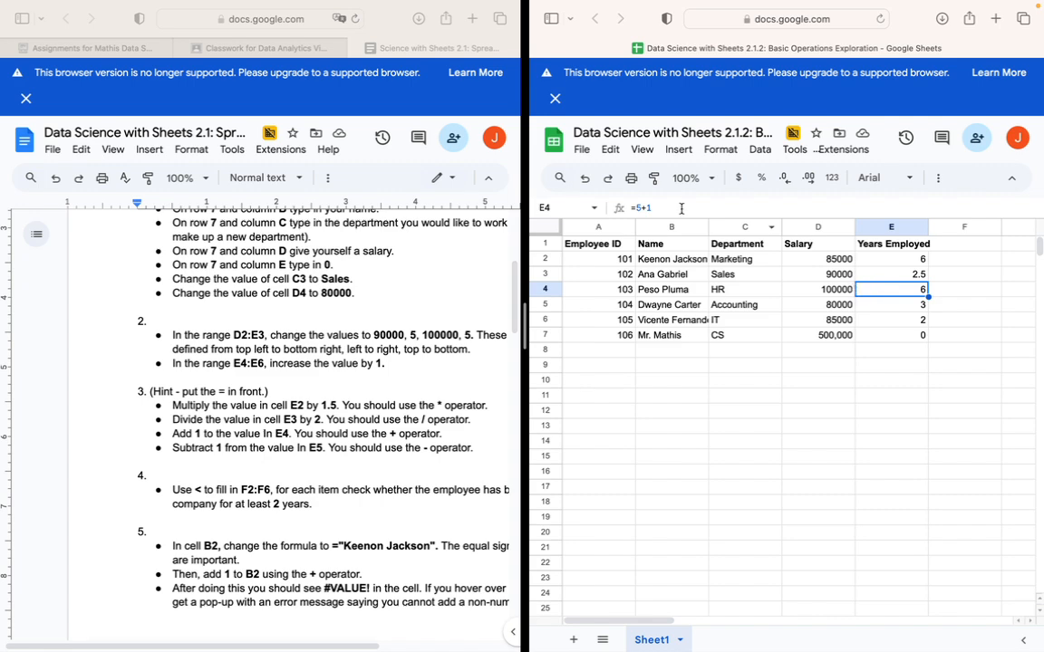
click(659, 209)
text(+)
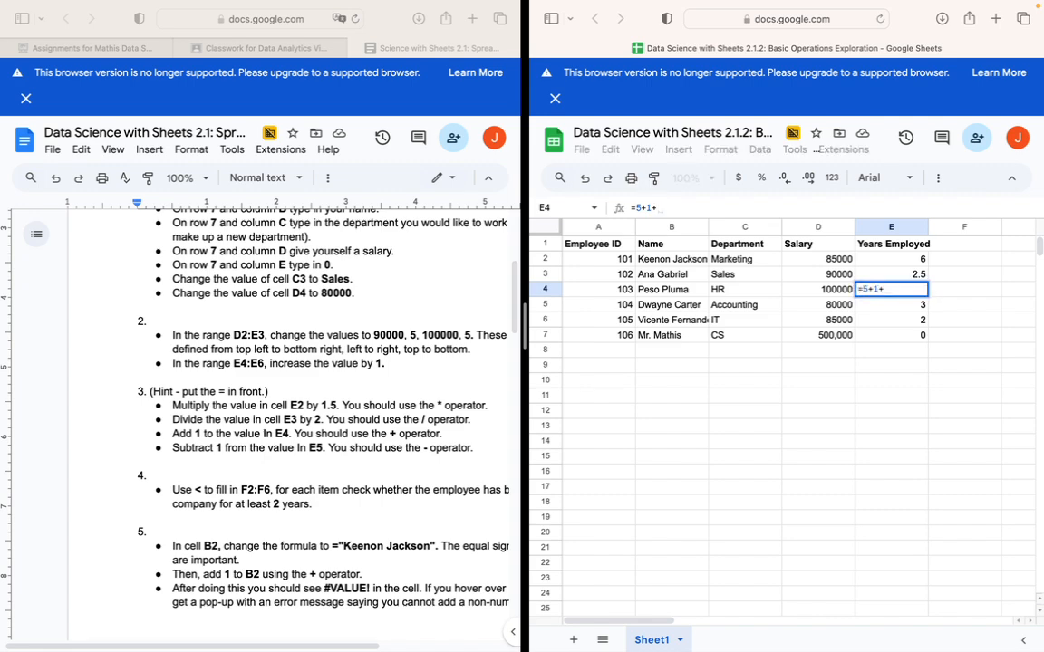
text(1)
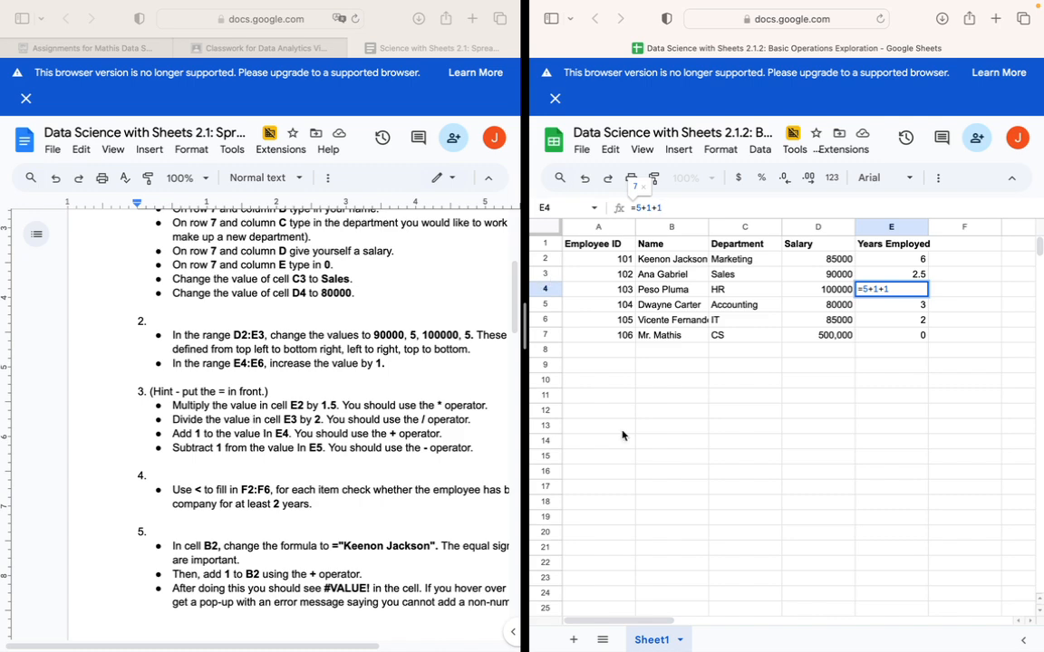
Subtract 1 from the existing formula in E6, making it =1+1-1.
click(897, 321)
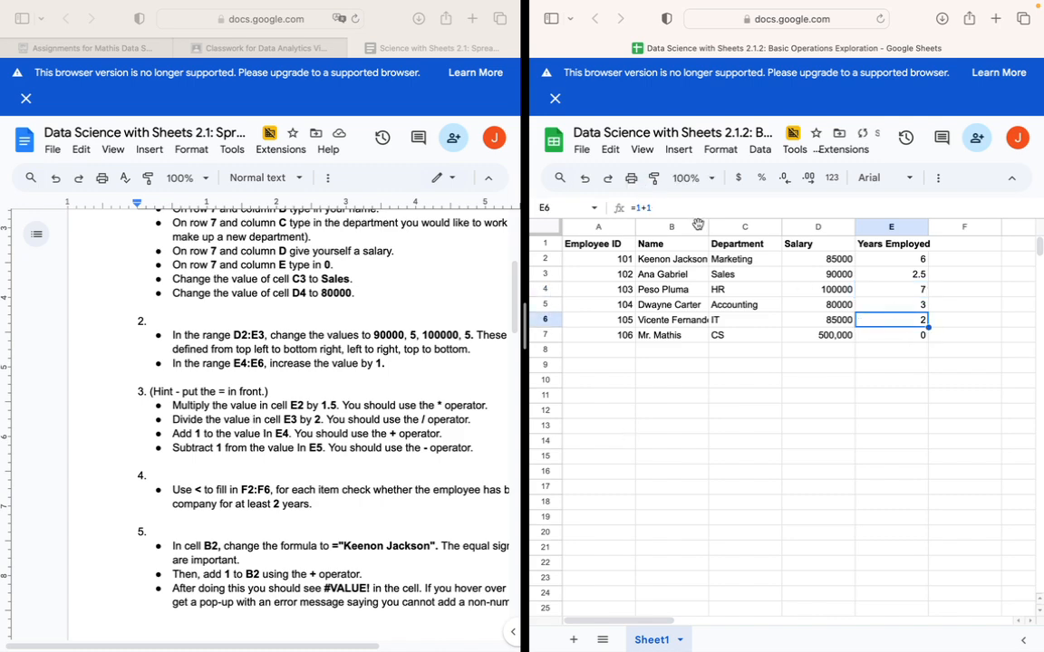
click(653, 207)
text(-1)
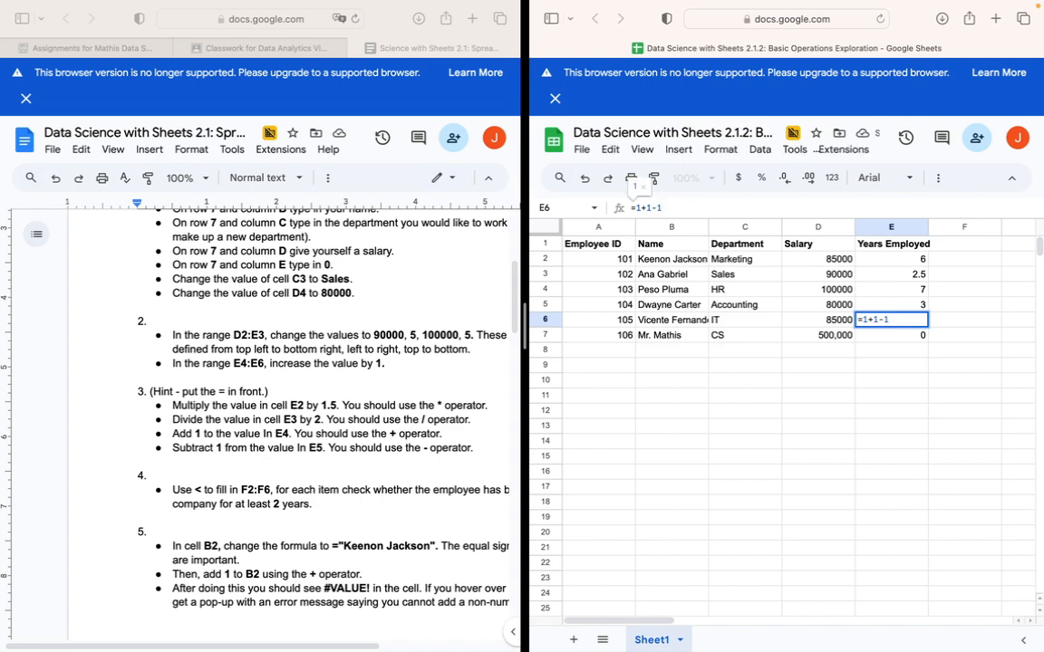
key(Return)
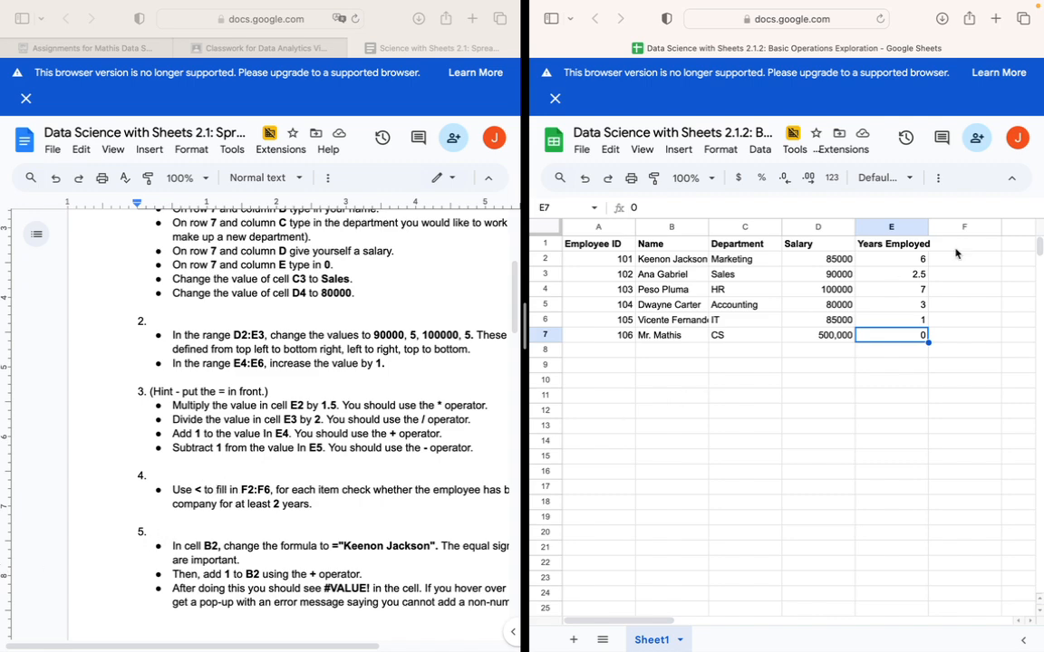
Select the range F2:F6 and read the full wording of task 4 in the assignment document.
drag(963, 263, 963, 330)
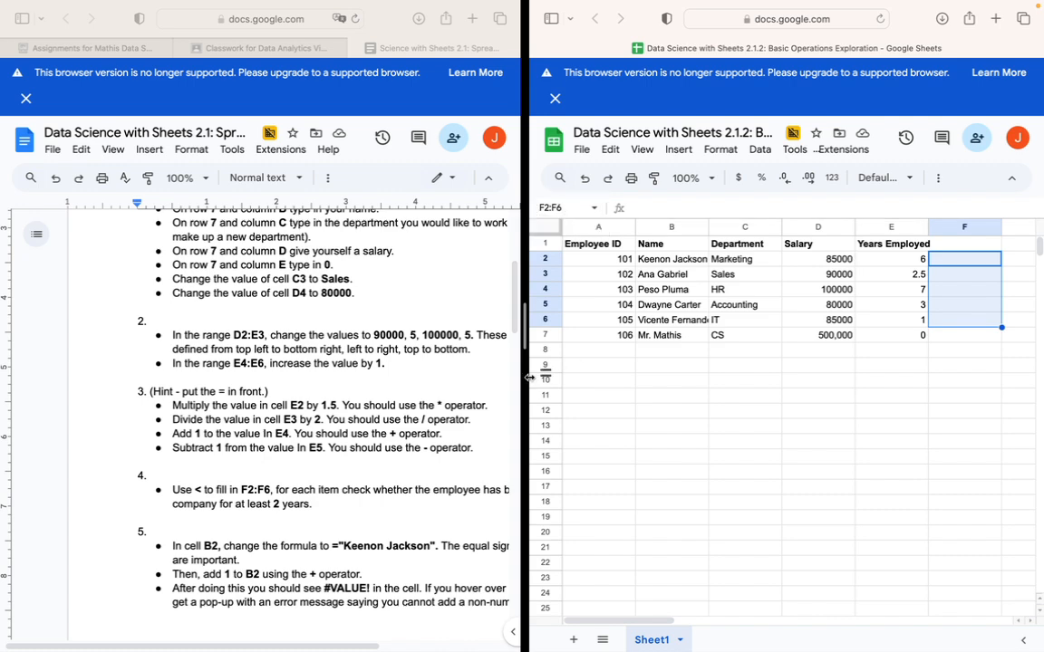
click(451, 496)
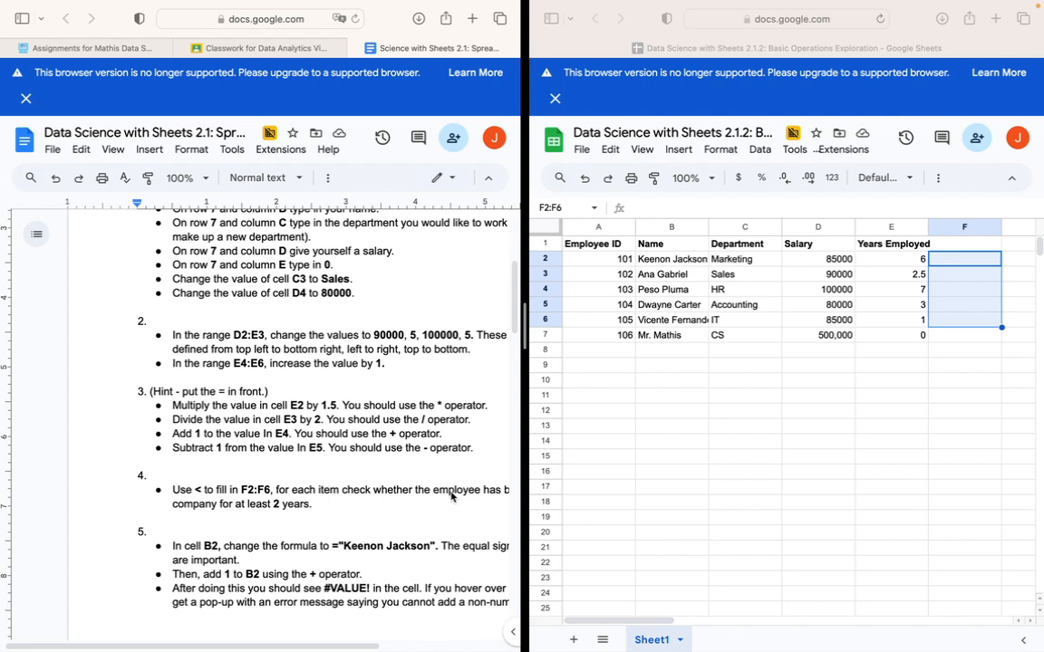
key(Right)
key(Right)
key(Right)
key(Right)
key(Right)
key(Right)
key(Right)
key(Right)
key(Right)
key(Right)
key(Right)
key(Right)
key(Right)
key(Right)
key(Right)
key(Right)
key(Right)
key(Right)
key(Right)
key(Right)
key(Right)
key(Right)
key(Right)
key(Right)
key(Right)
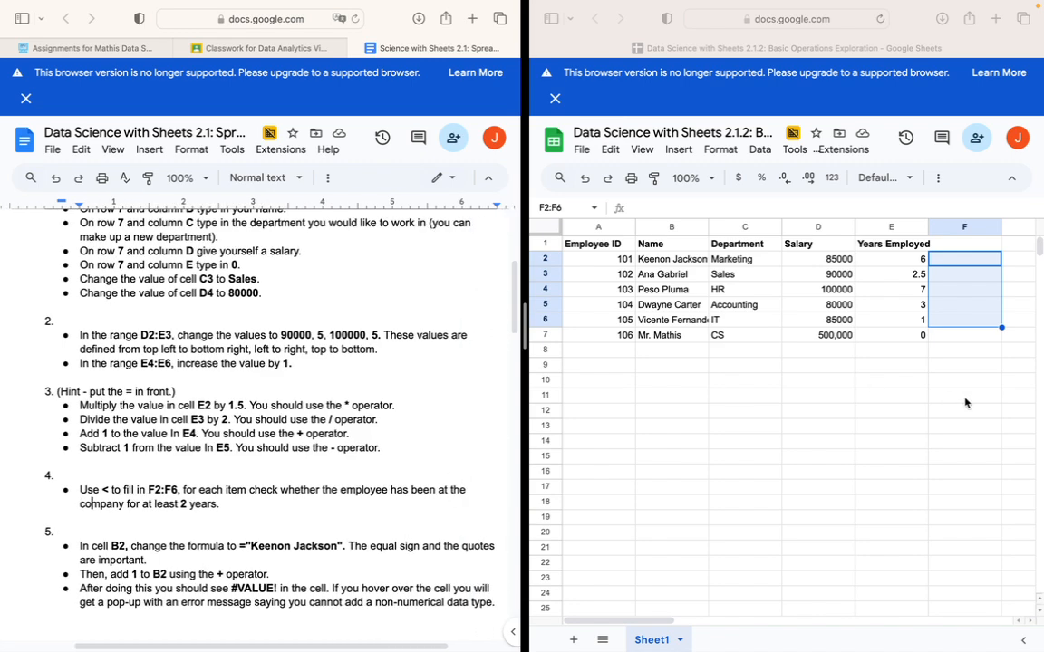
Enter the header "Less than 2 years" in F1 and widen columns F and E to fit their headers.
click(968, 243)
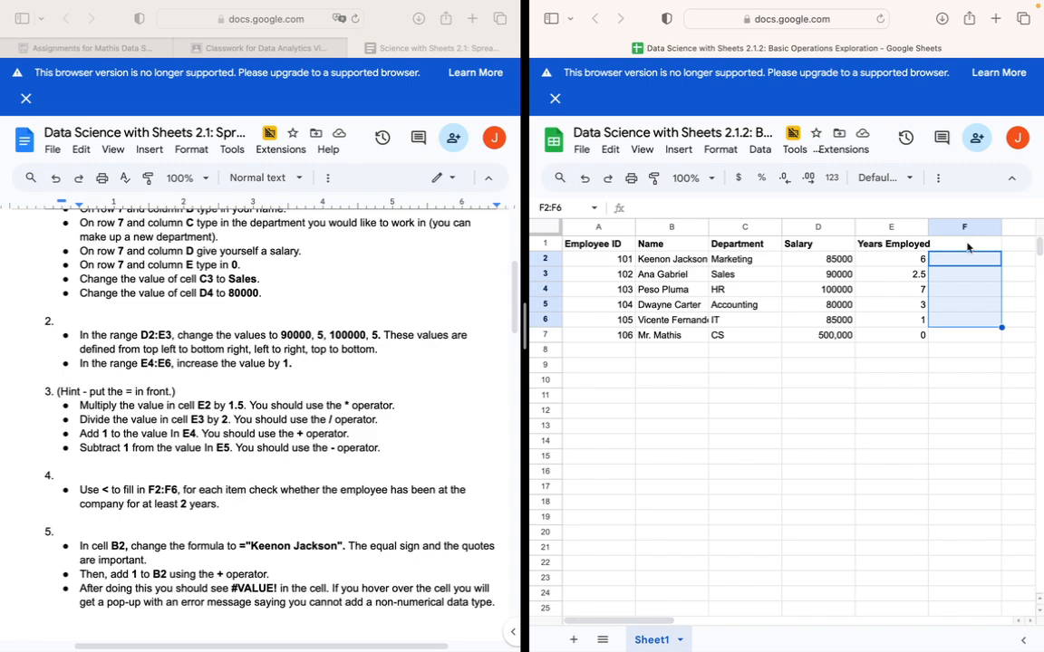
click(968, 245)
text(Less)
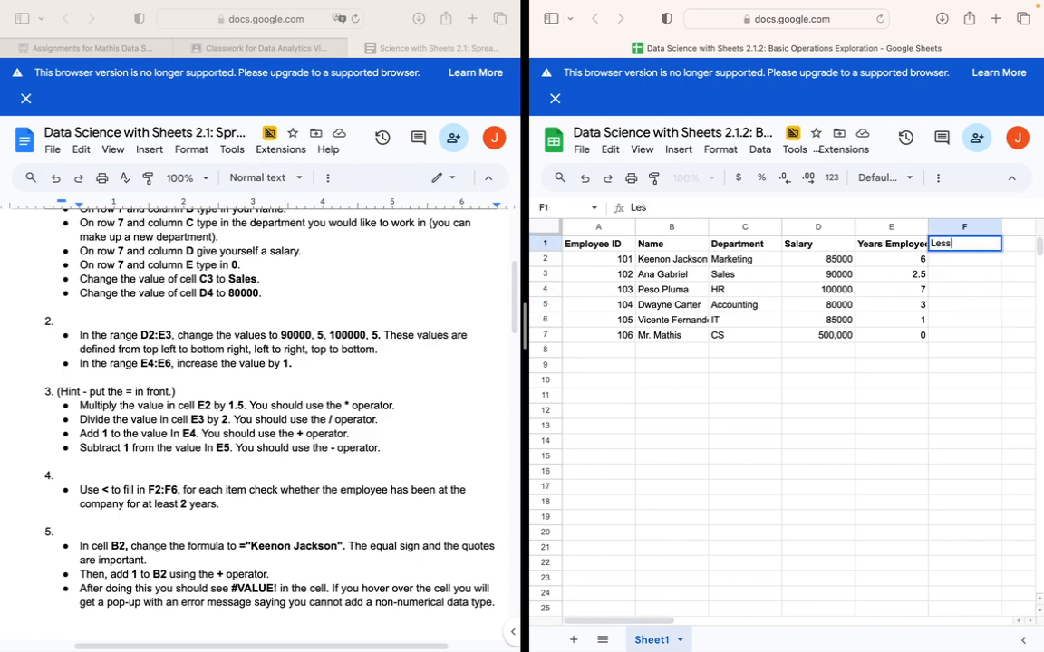
text( than 2 years)
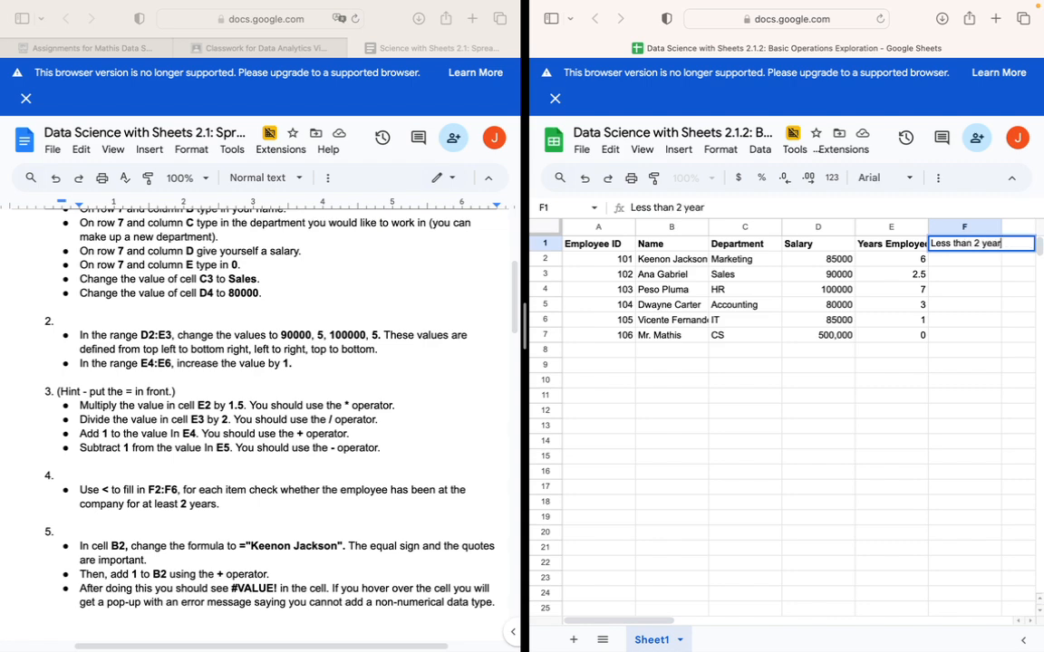
click(1000, 310)
drag(1001, 225, 1013, 223)
drag(929, 226, 941, 228)
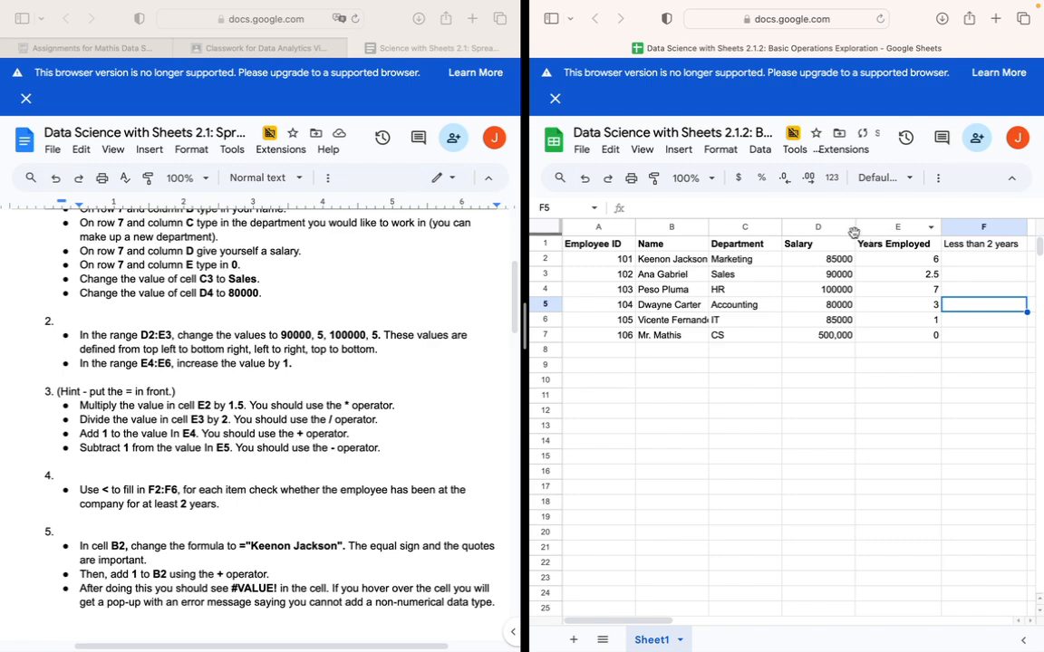
Narrow the Salary column to fit its contents and make the header in F1 bold.
drag(854, 227, 828, 230)
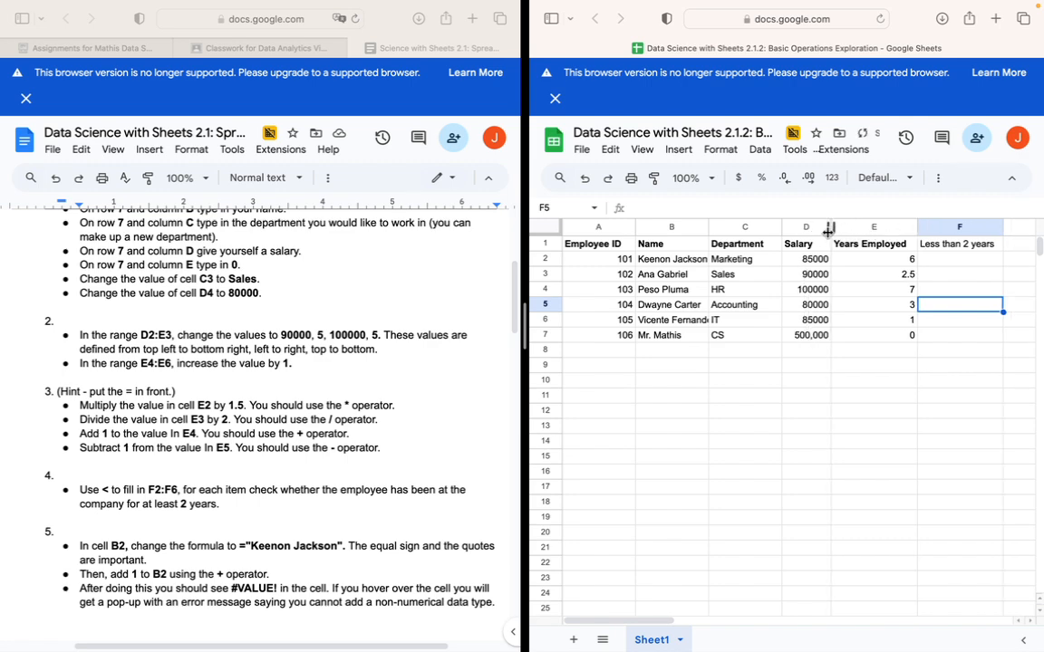
click(958, 247)
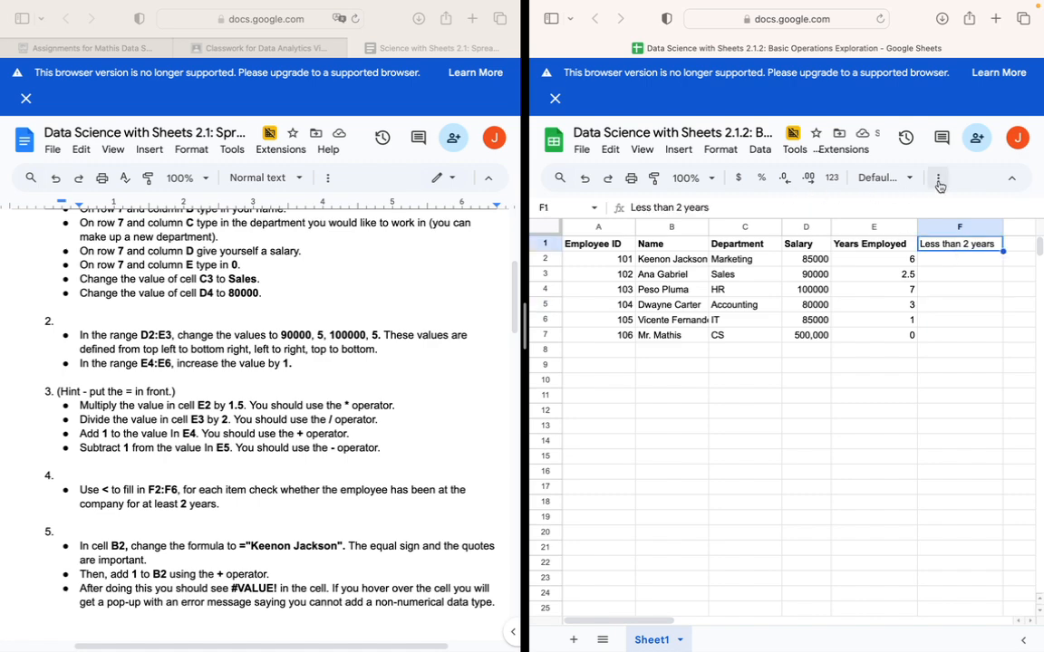
click(938, 179)
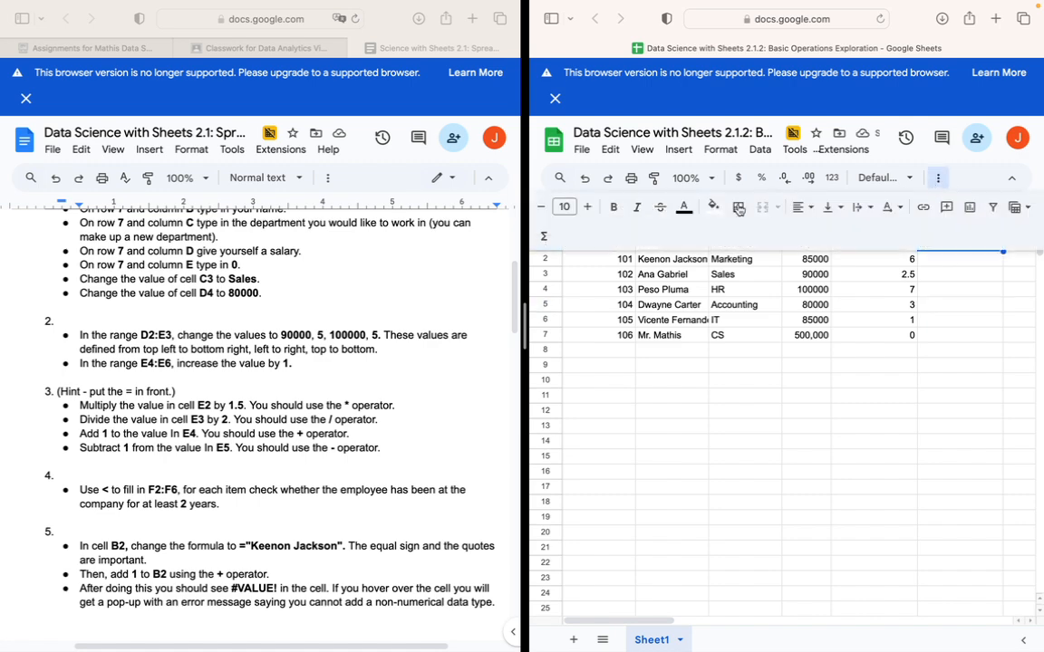
click(615, 209)
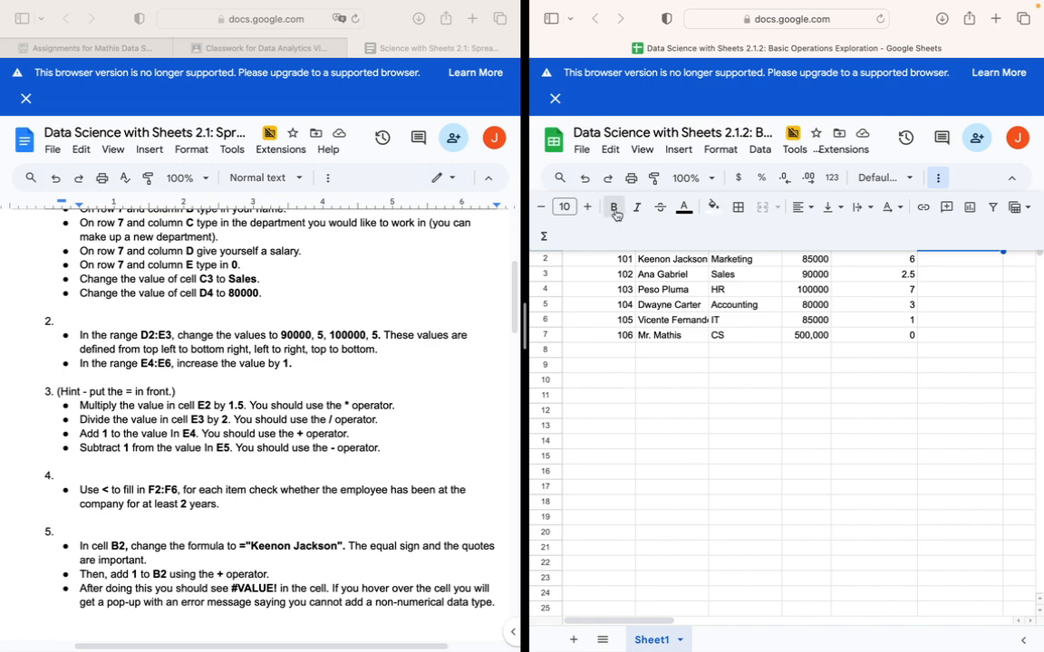
click(670, 412)
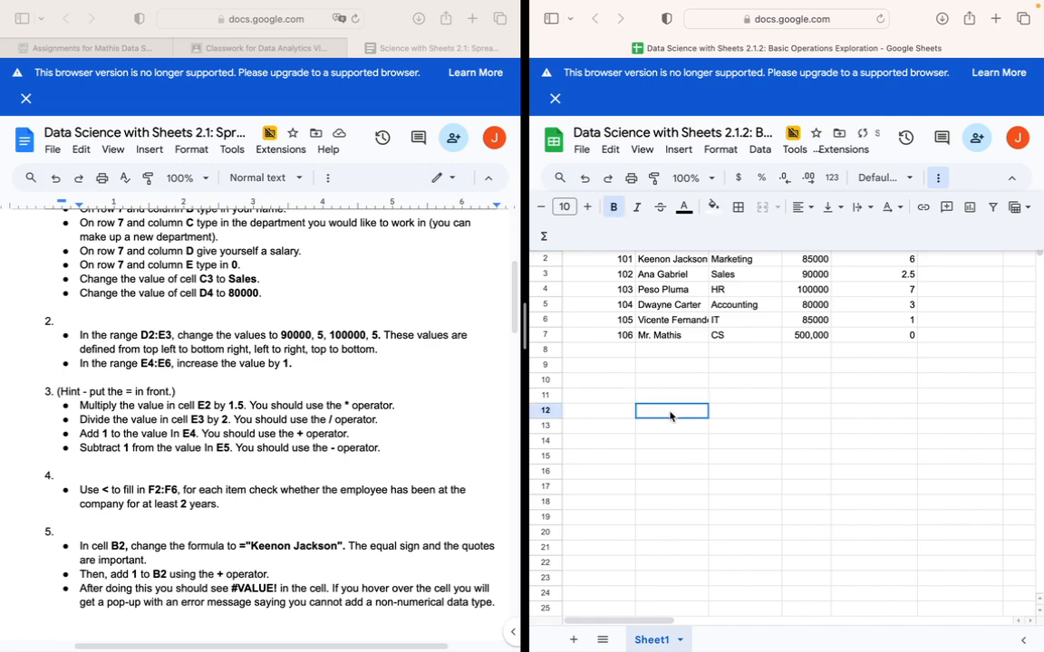
click(1010, 179)
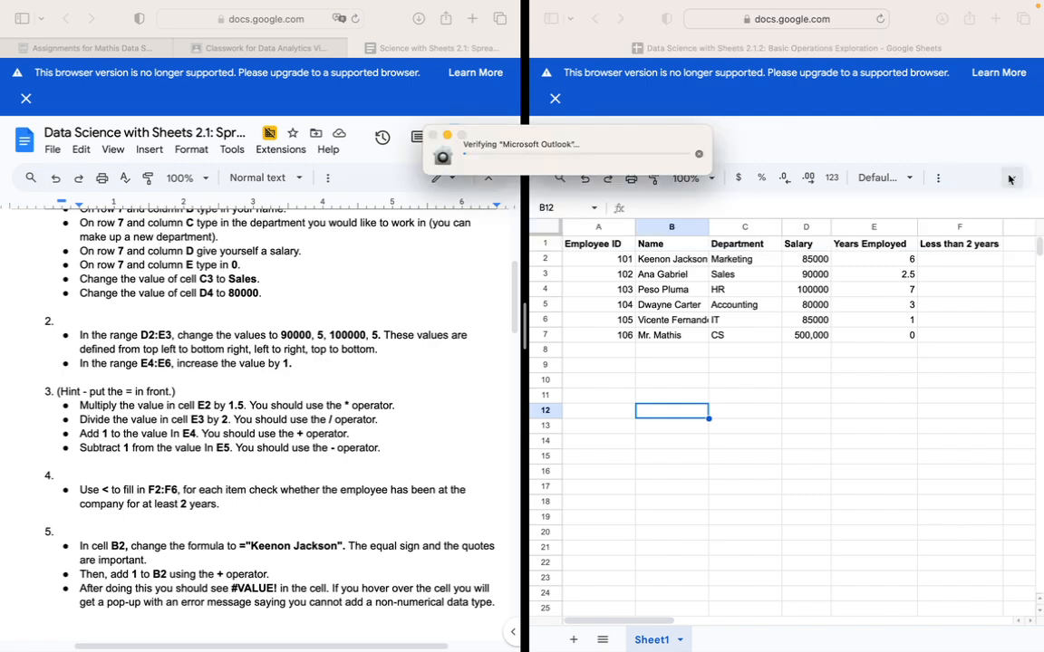
click(446, 137)
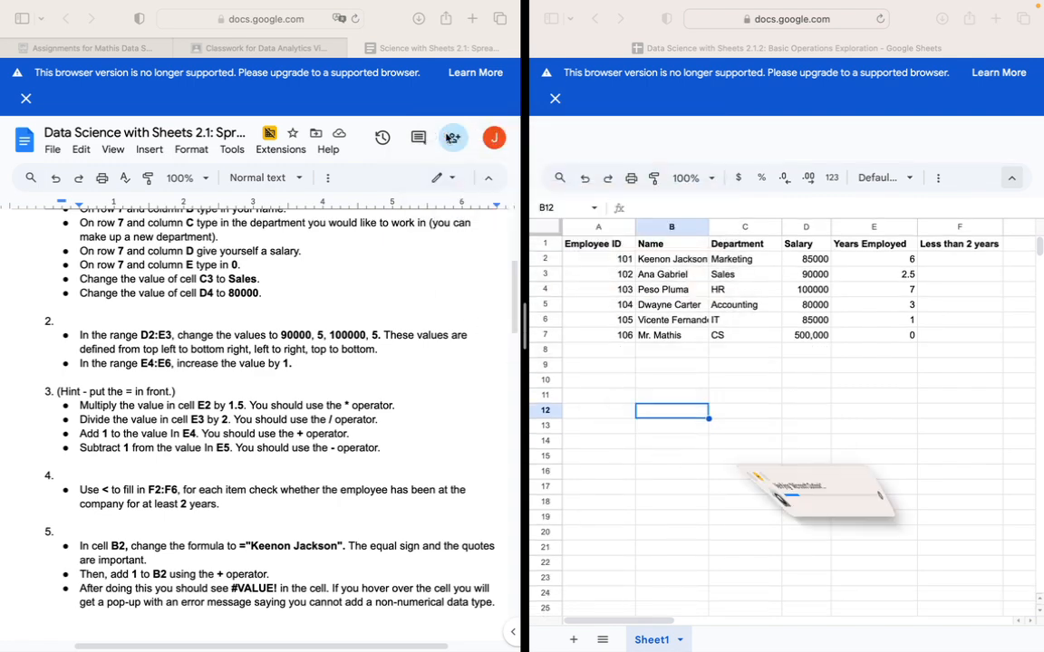
click(961, 260)
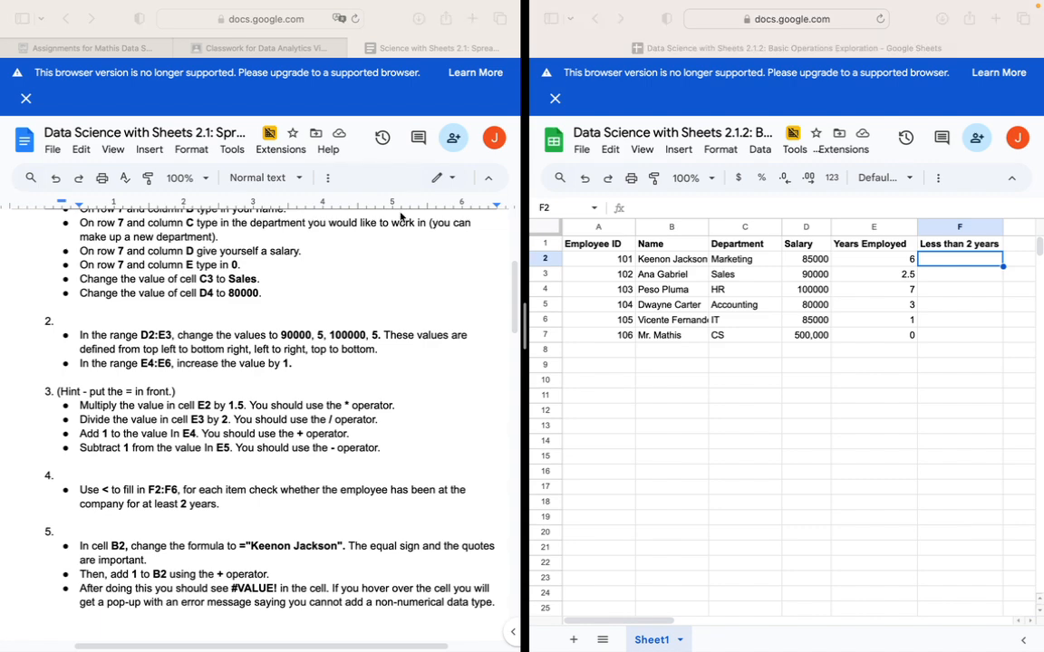
click(929, 263)
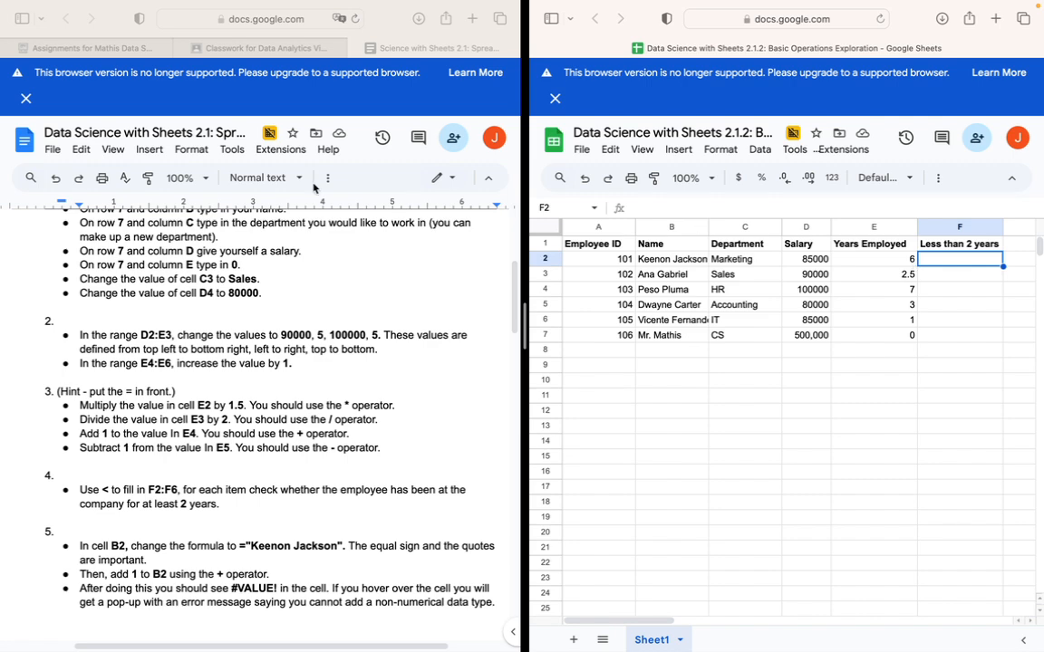
click(40, 224)
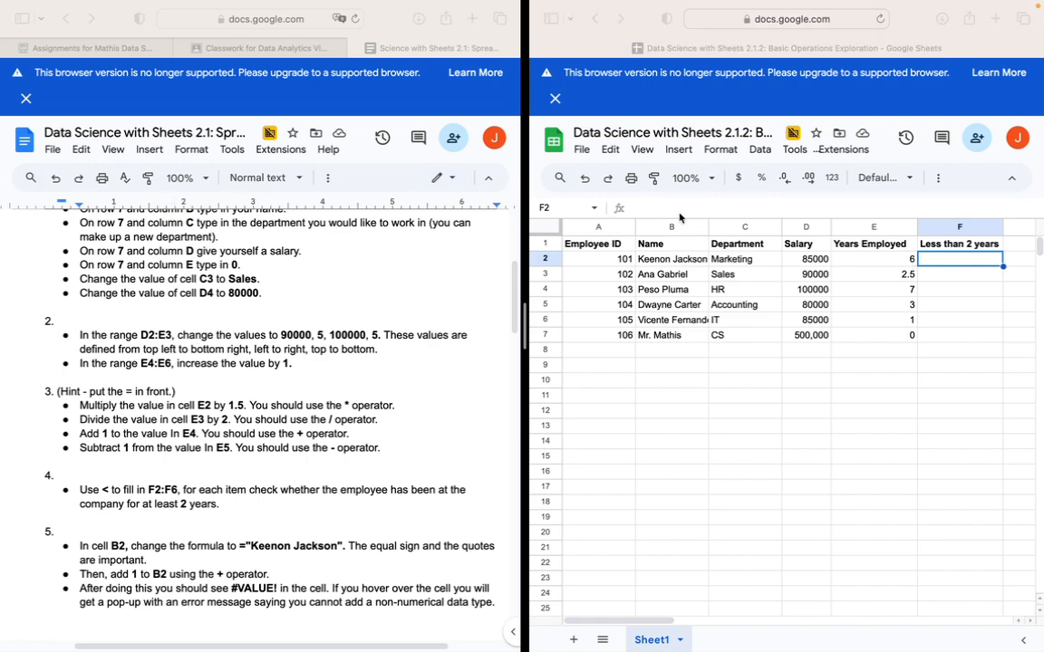
click(963, 251)
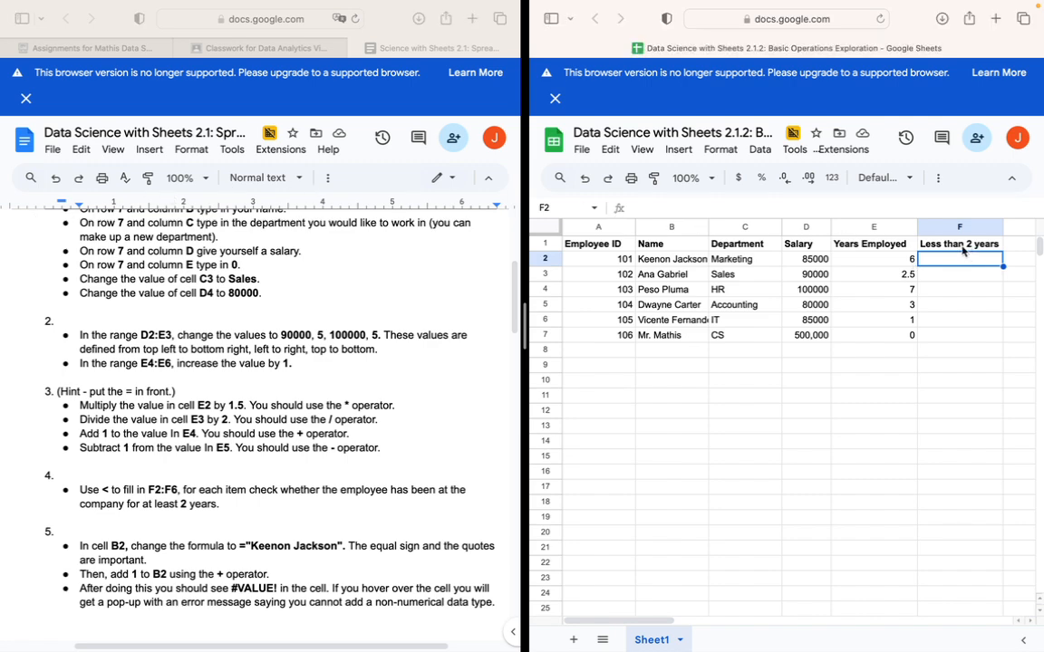
Change the header in F1 to "At Least 2 years".
click(963, 248)
click(653, 209)
key(BackSpace)
key(BackSpace)
key(BackSpace)
key(BackSpace)
key(BackSpace)
text(AT)
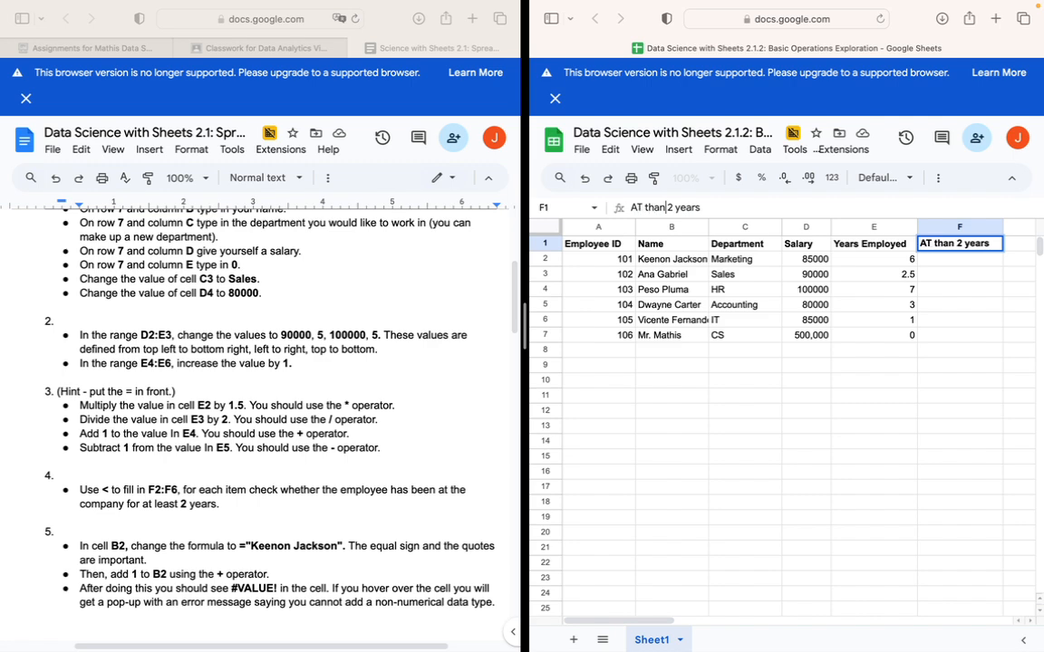
key(BackSpace)
key(BackSpace)
key(BackSpace)
key(BackSpace)
key(BackSpace)
key(BackSpace)
key(BackSpace)
text(t )
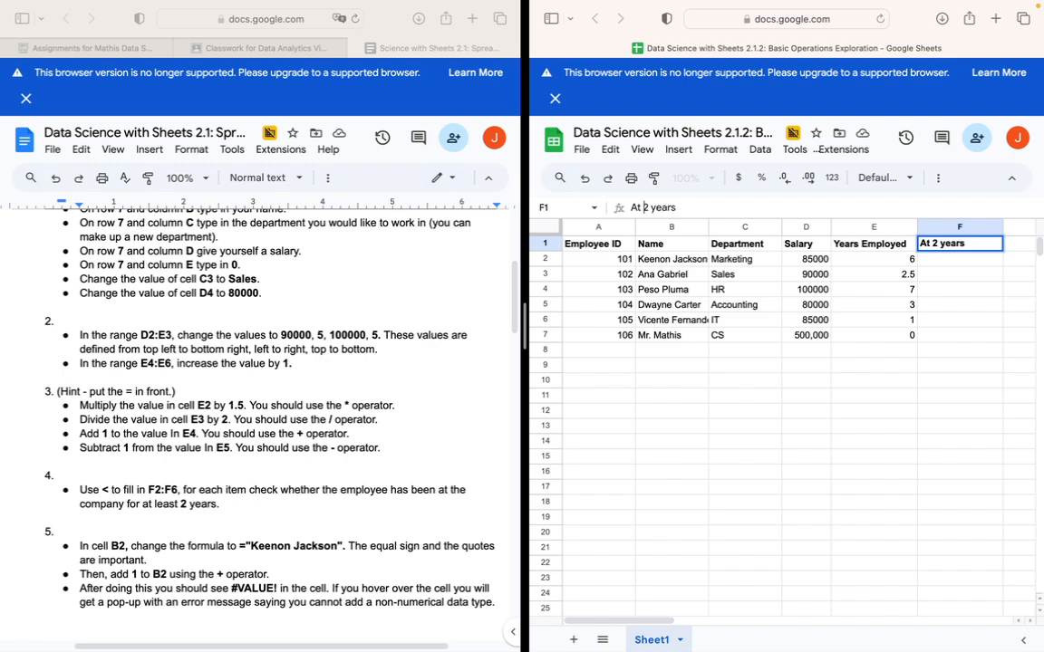
text(Least)
key(Return)
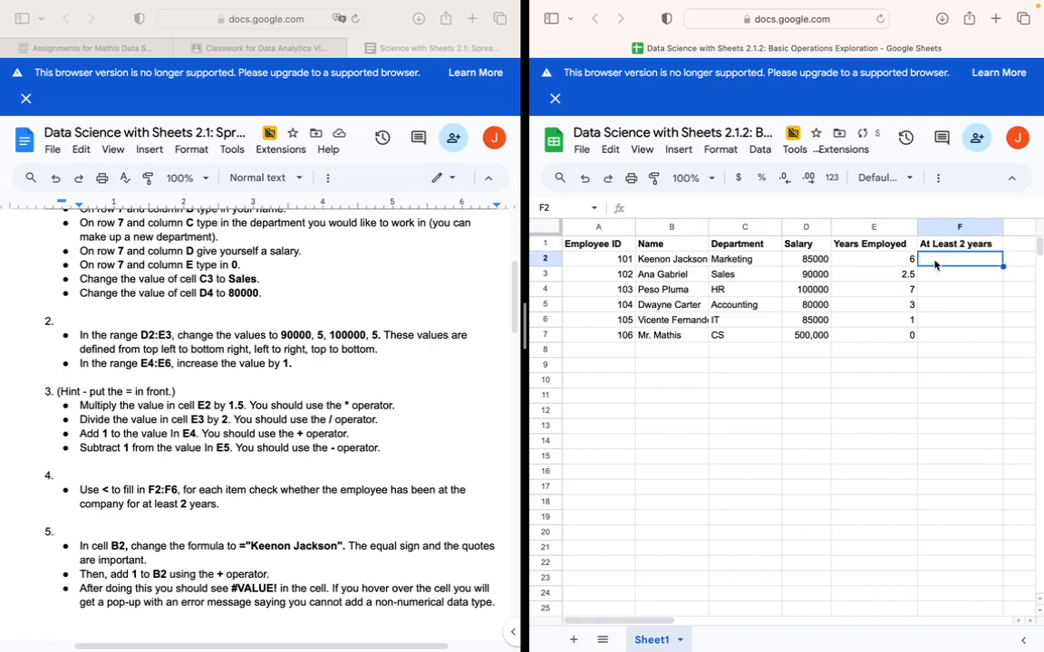
Enter the comparison =E2>=2 in F2 and accept the suggested autofill for F3:F7.
text(=)
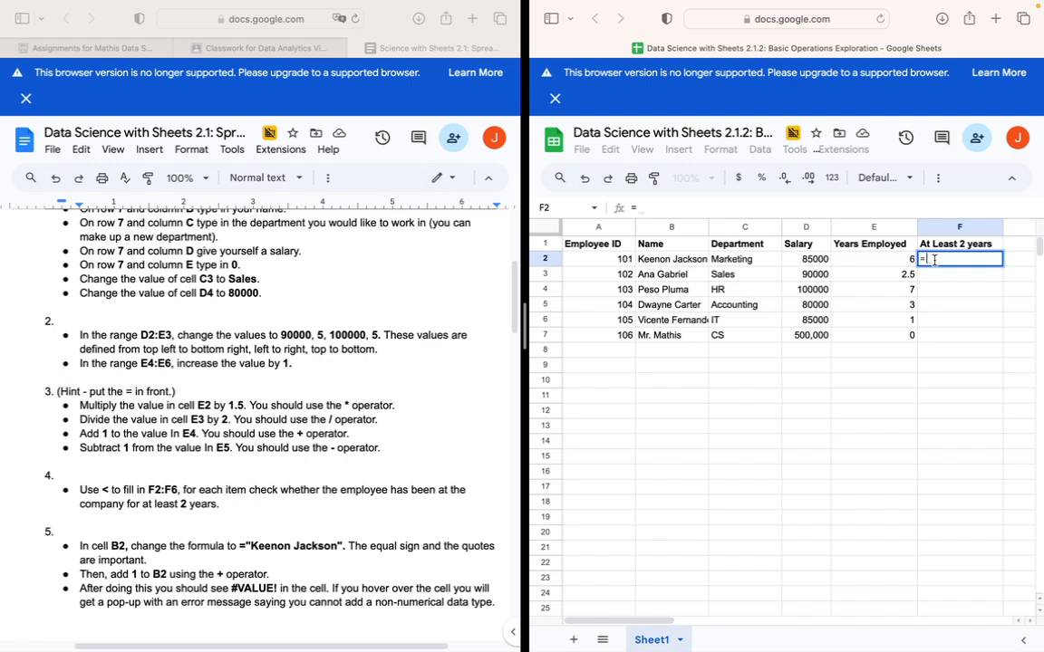
click(898, 262)
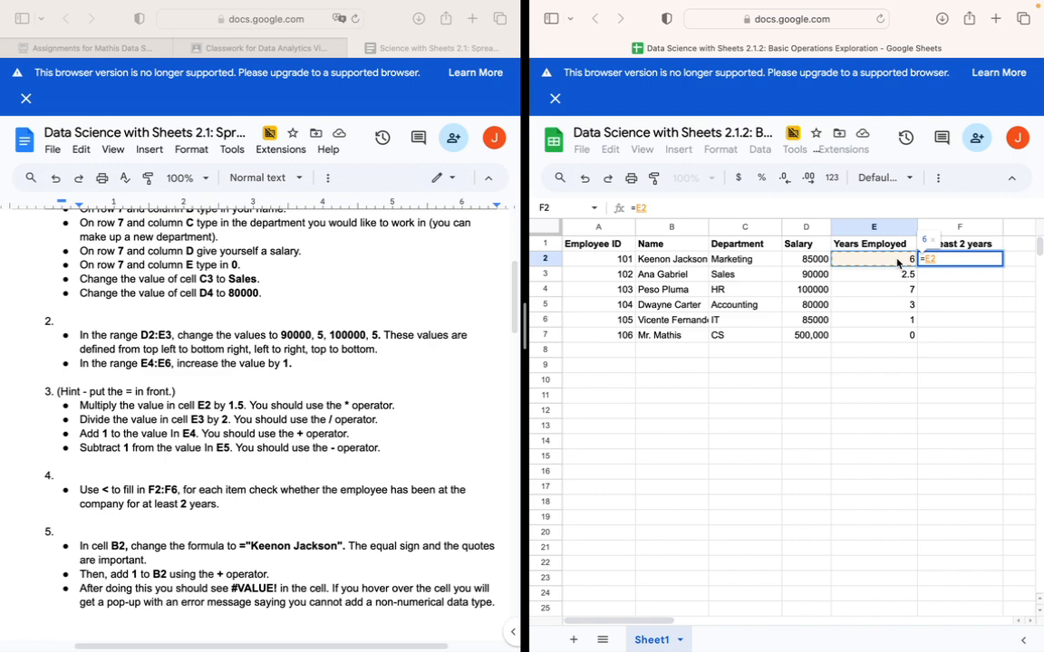
text(>=)
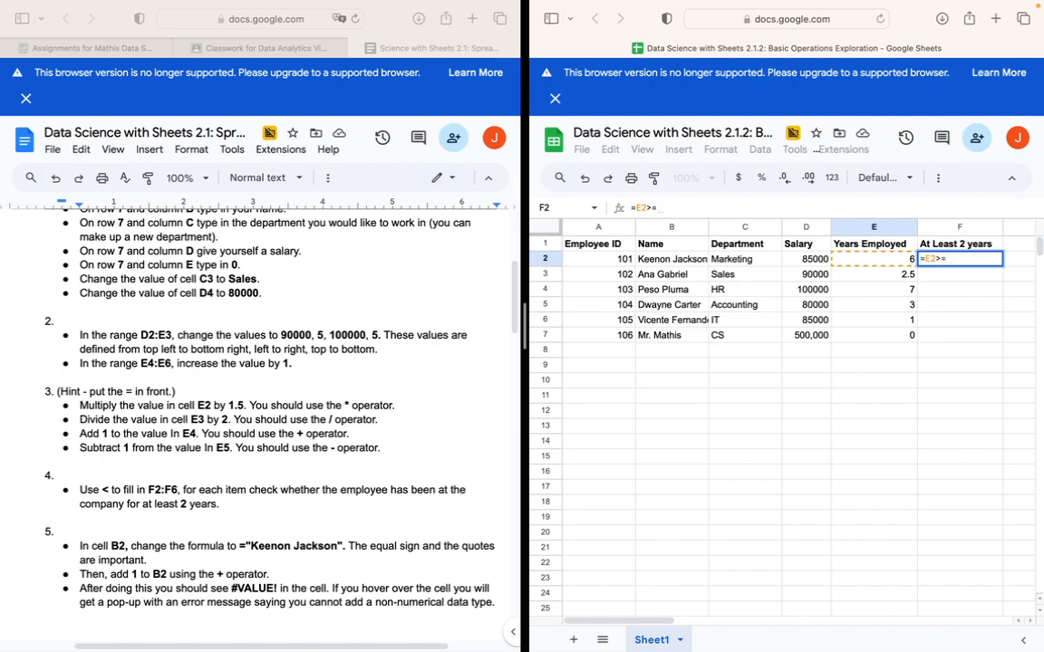
text(2)
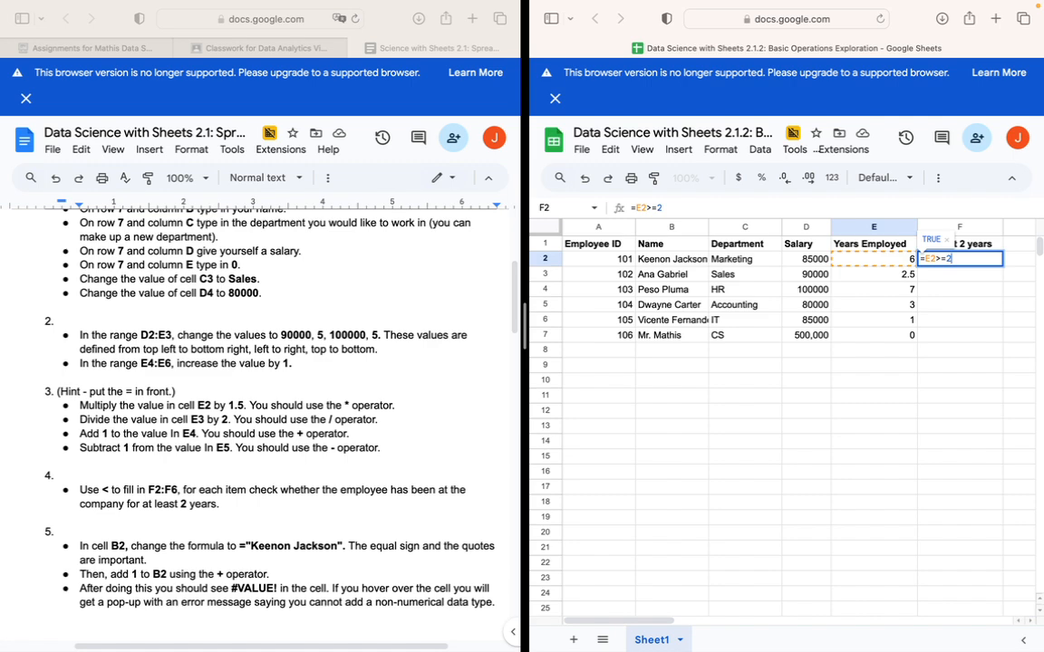
key(Return)
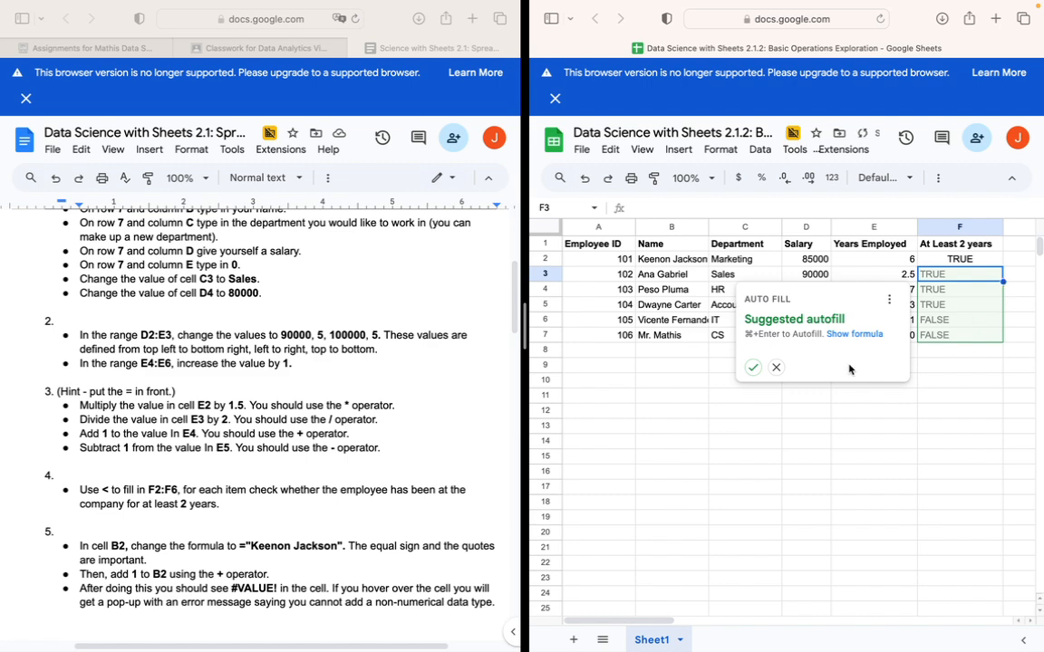
click(751, 368)
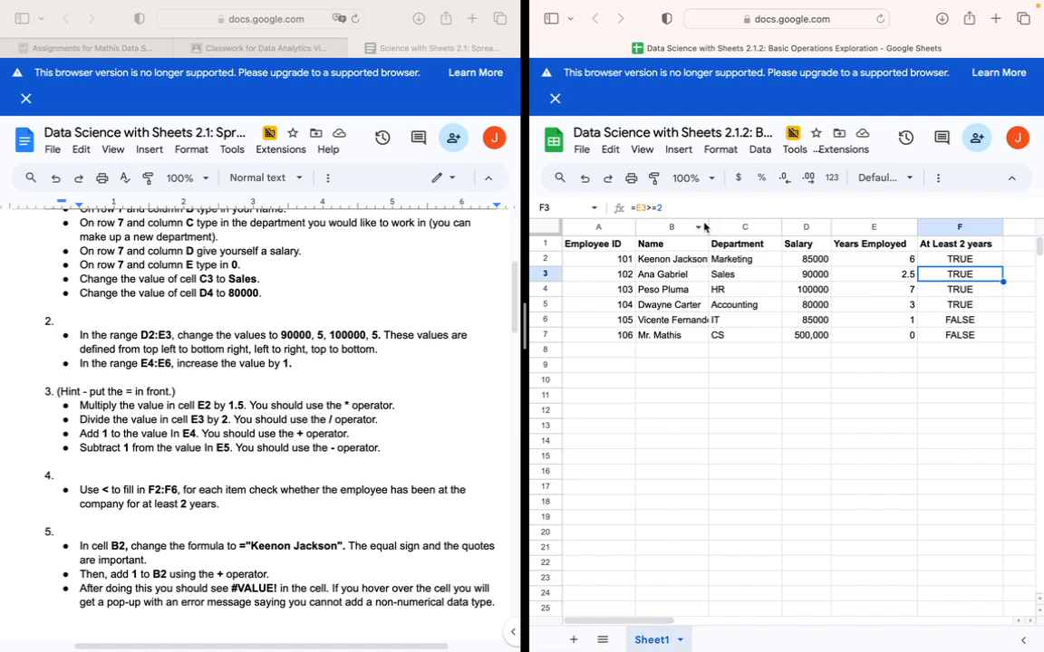
Widen the Name column so the full employee names fit.
drag(708, 225, 726, 226)
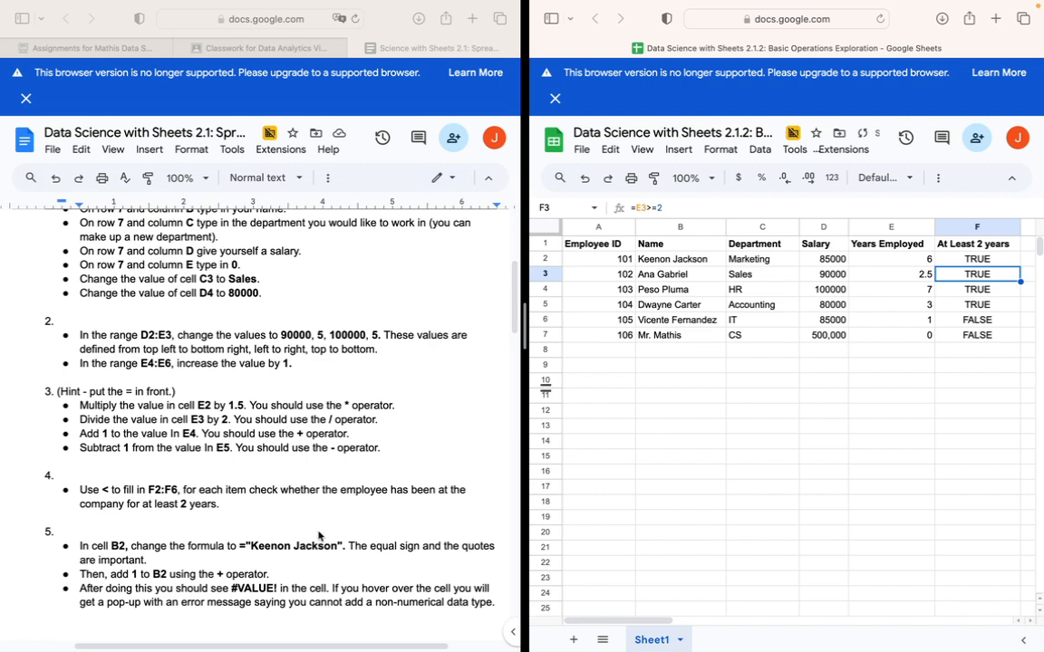
click(91, 504)
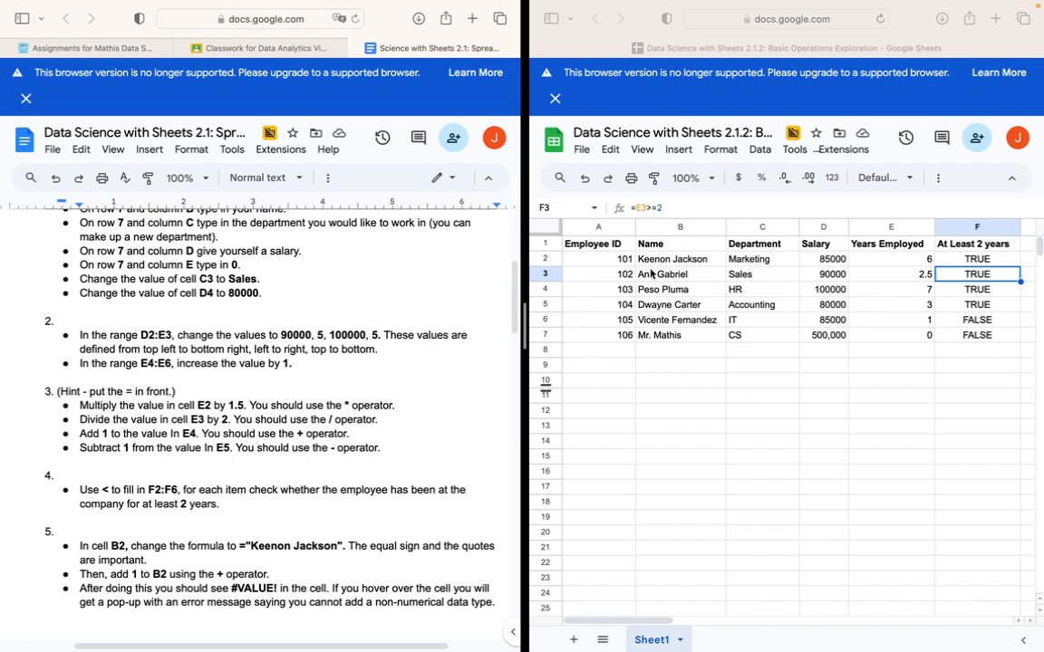
click(590, 241)
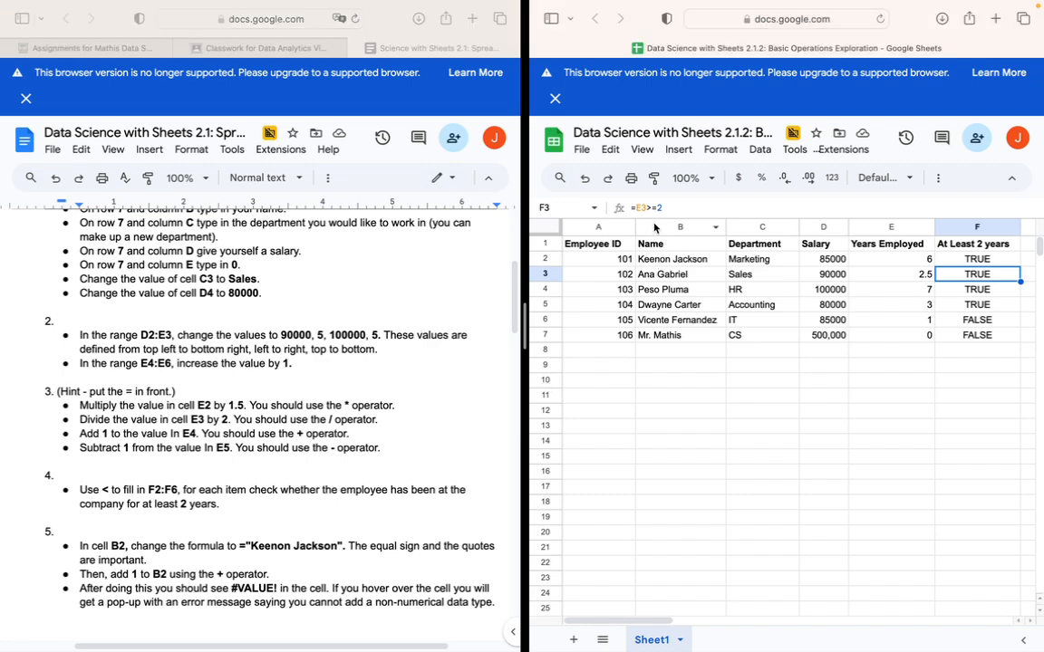
Turn the employee name in B2 into a text formula with a leading equal sign and double quotes around the name.
click(659, 261)
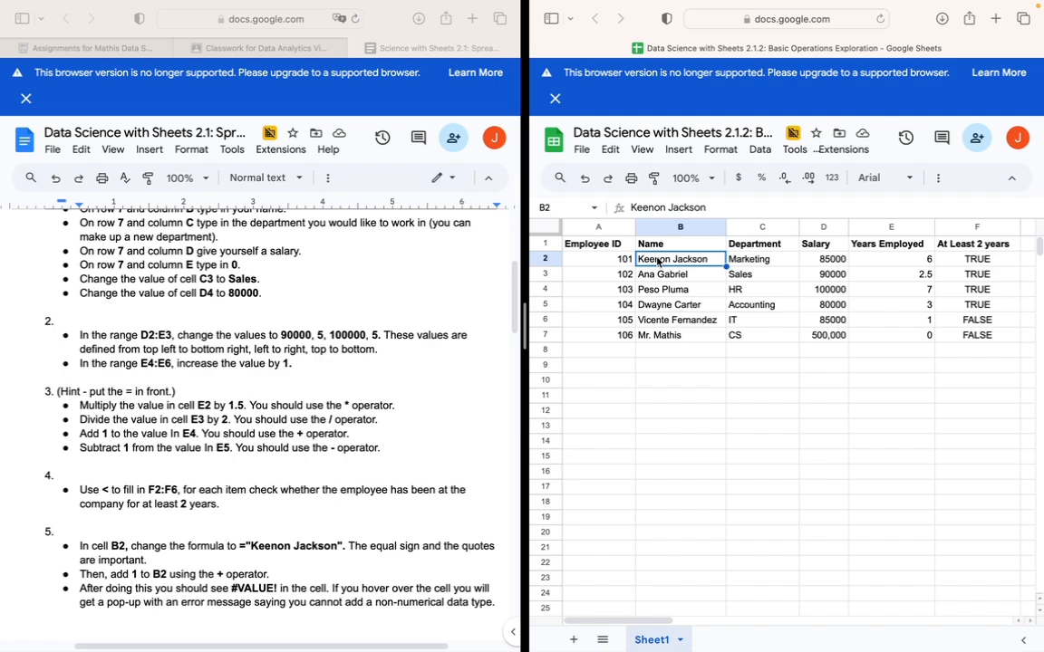
click(632, 207)
text(=")
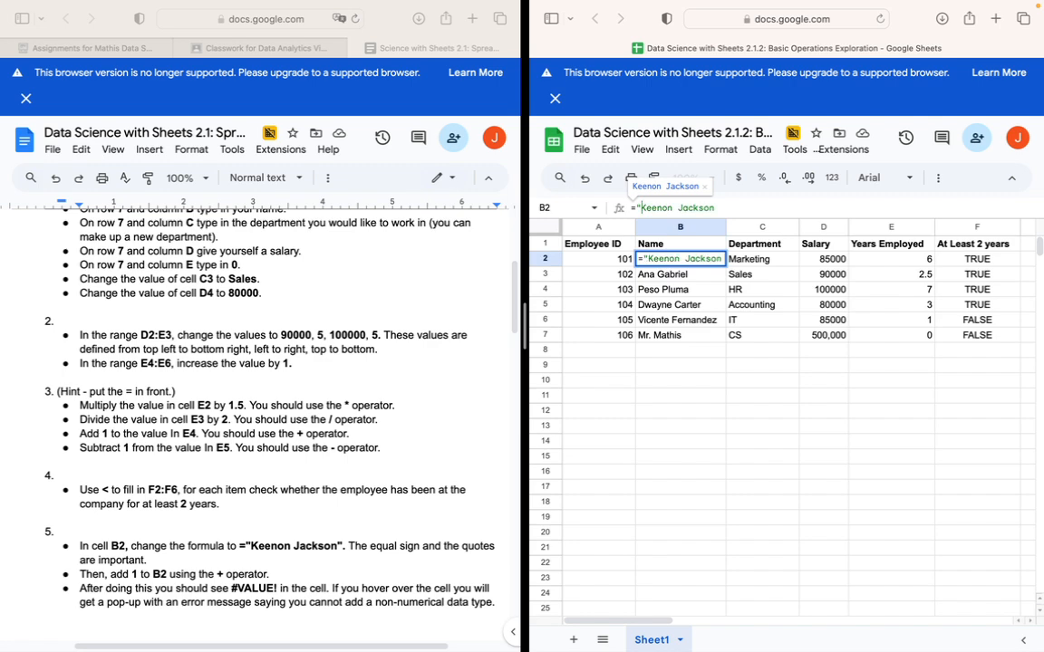
text(")
key(Return)
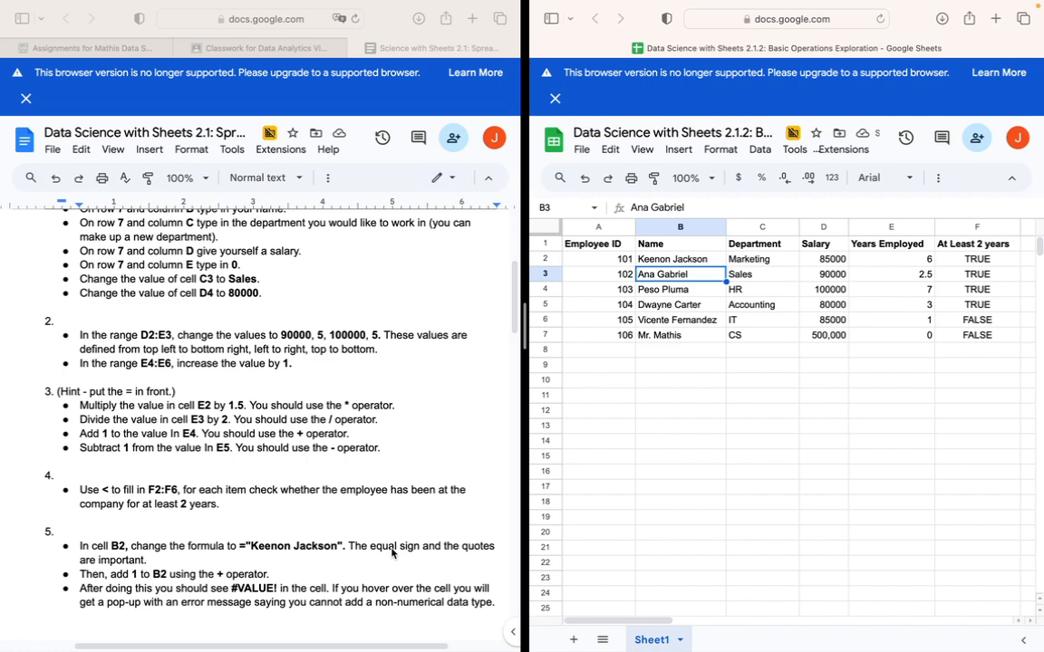
Append +1 to the text formula in B2 and display the cell's error explanation.
click(676, 260)
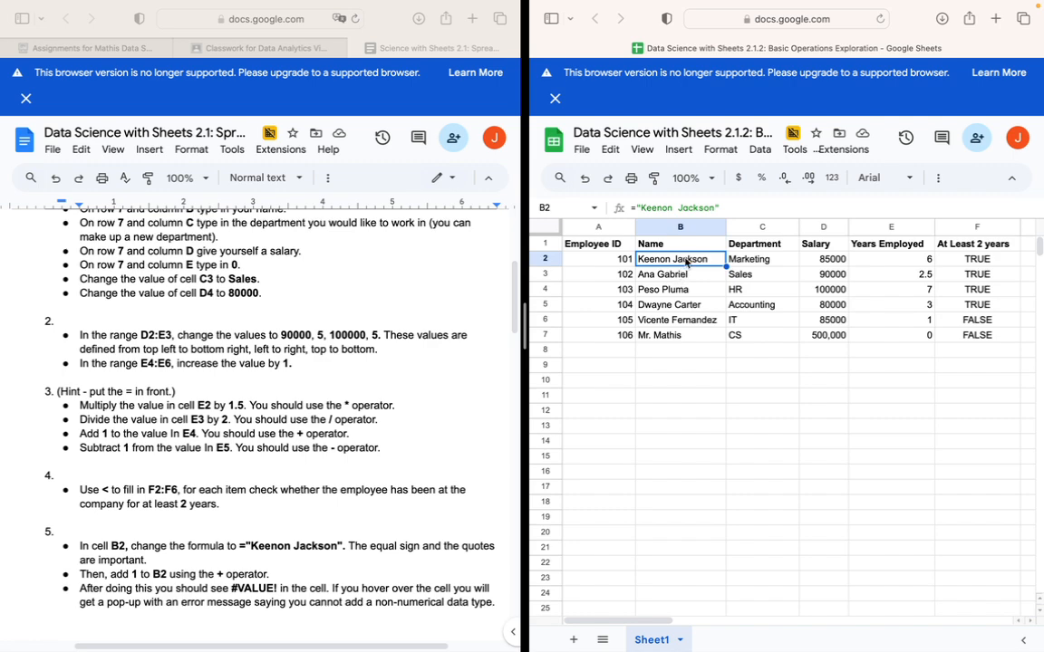
click(741, 205)
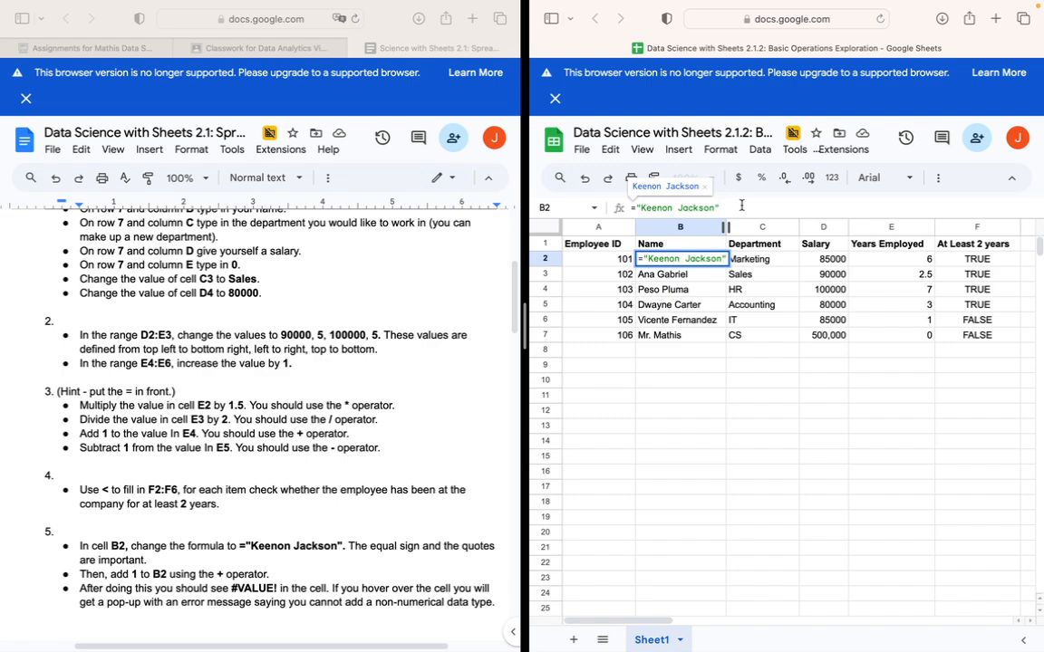
text(+1)
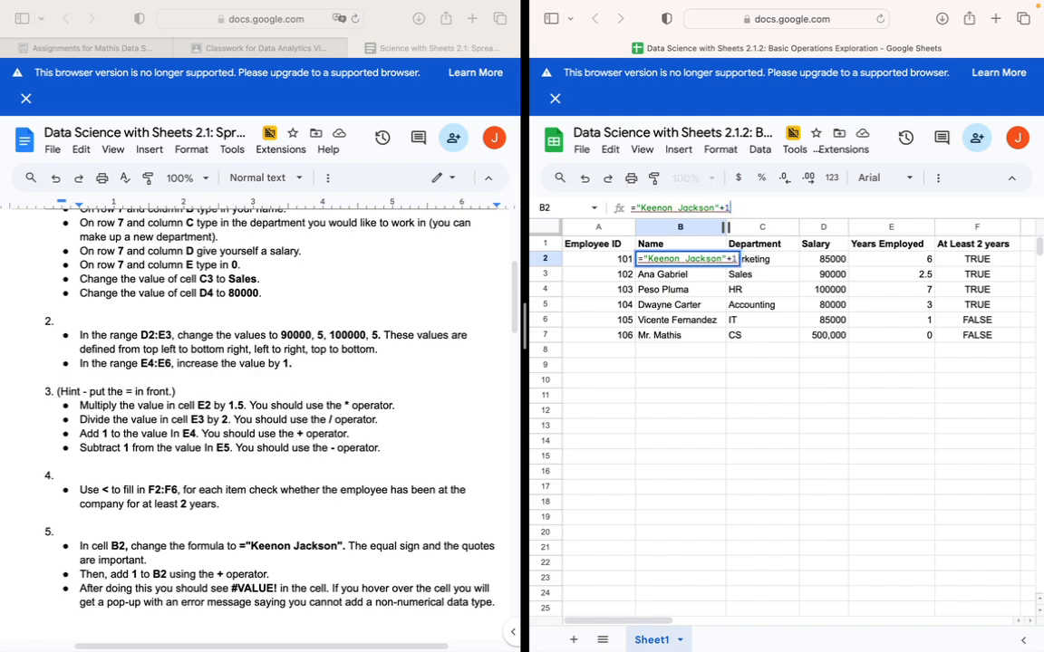
key(Return)
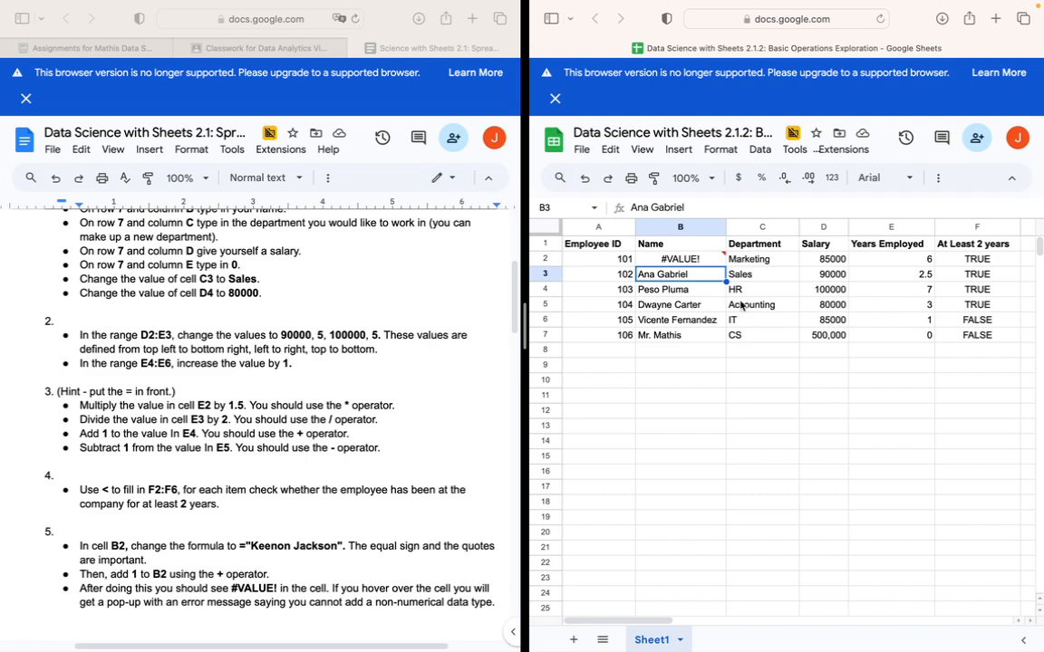
mouse_move(725, 257)
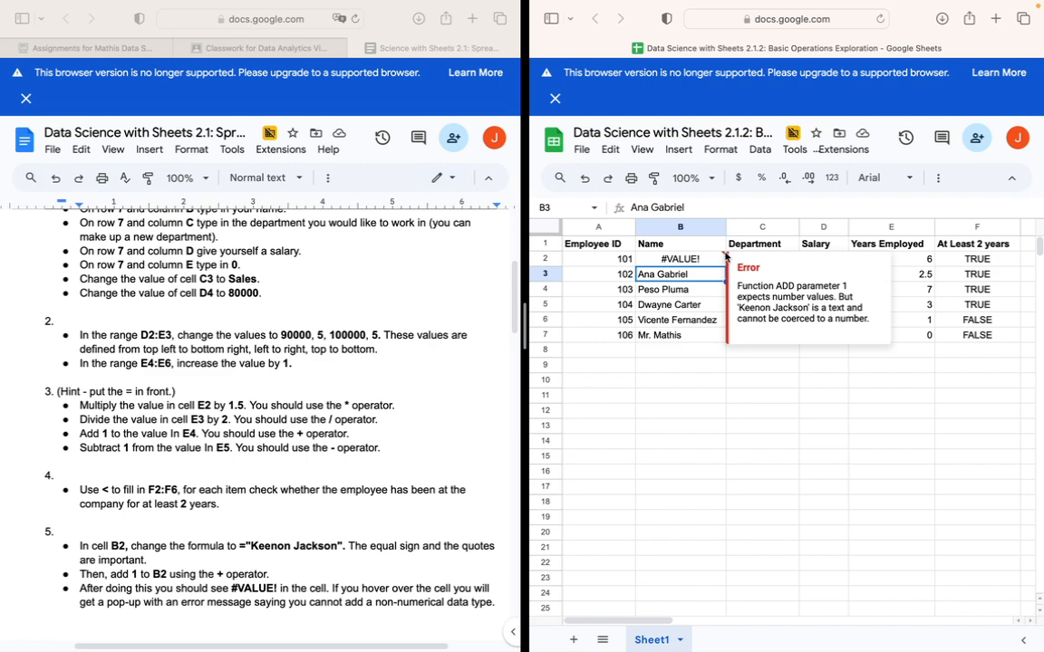
Format the whole Salary column as currency with the $ symbol and widen it so the amounts fit.
click(513, 303)
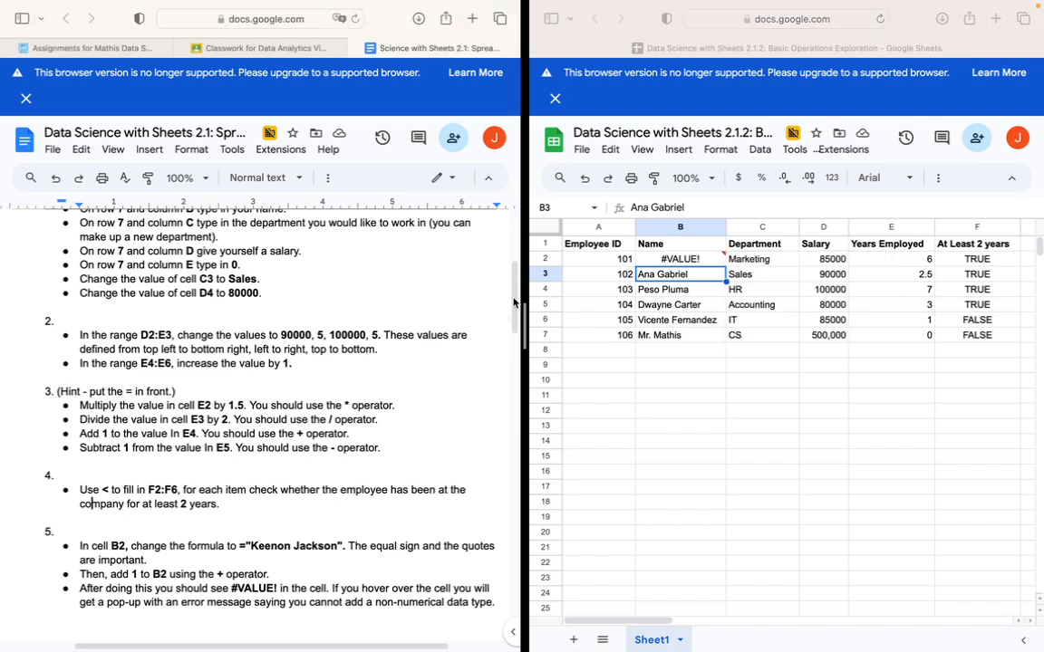
drag(513, 303, 513, 387)
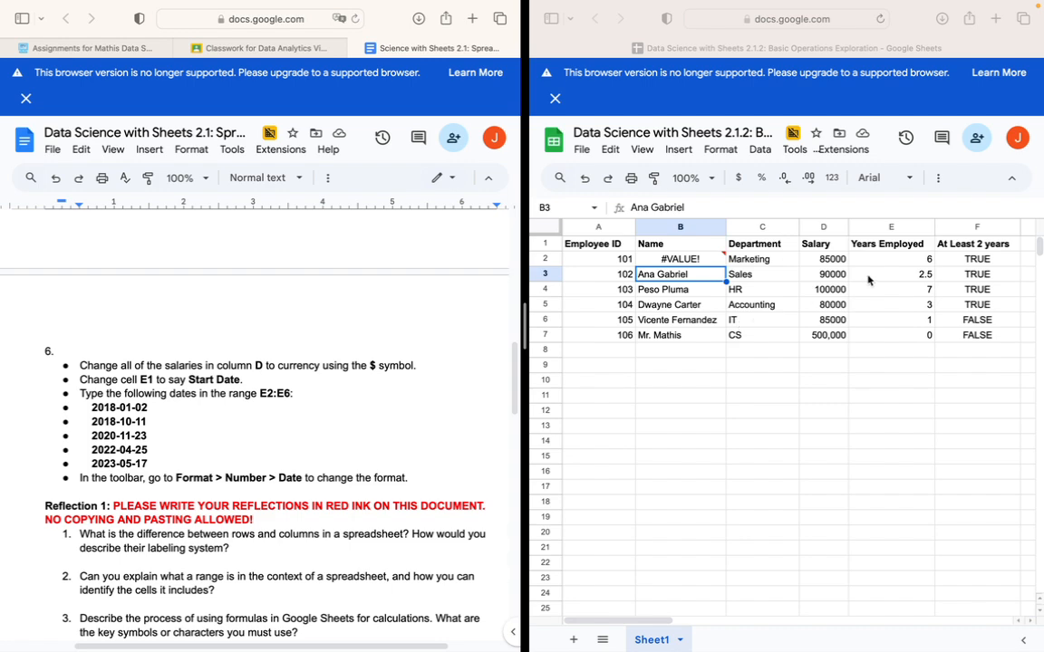
click(825, 230)
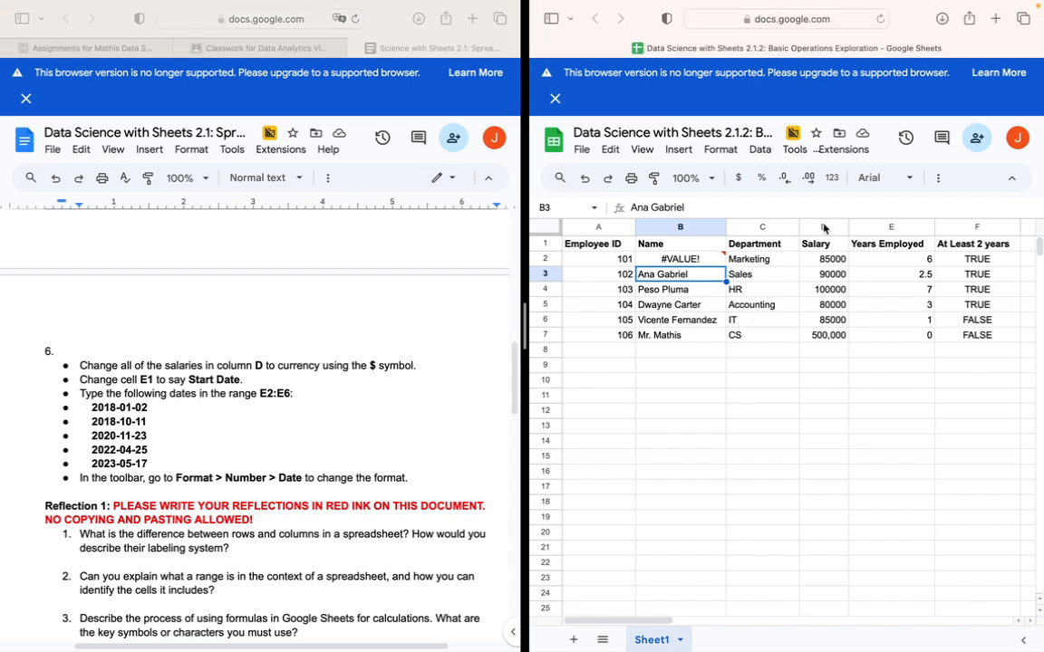
click(824, 229)
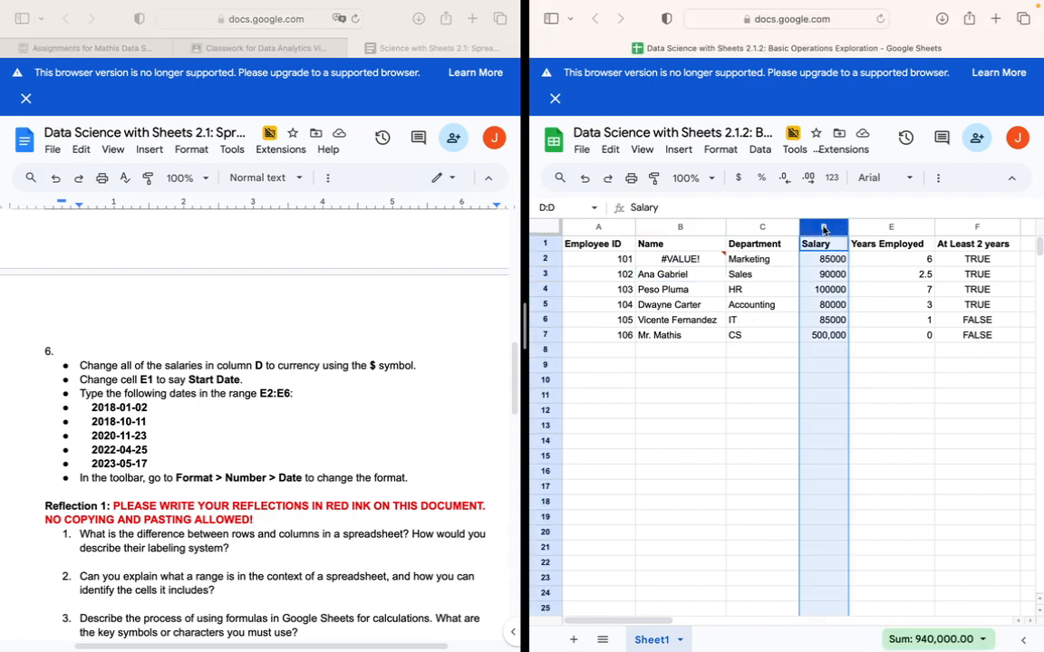
click(736, 178)
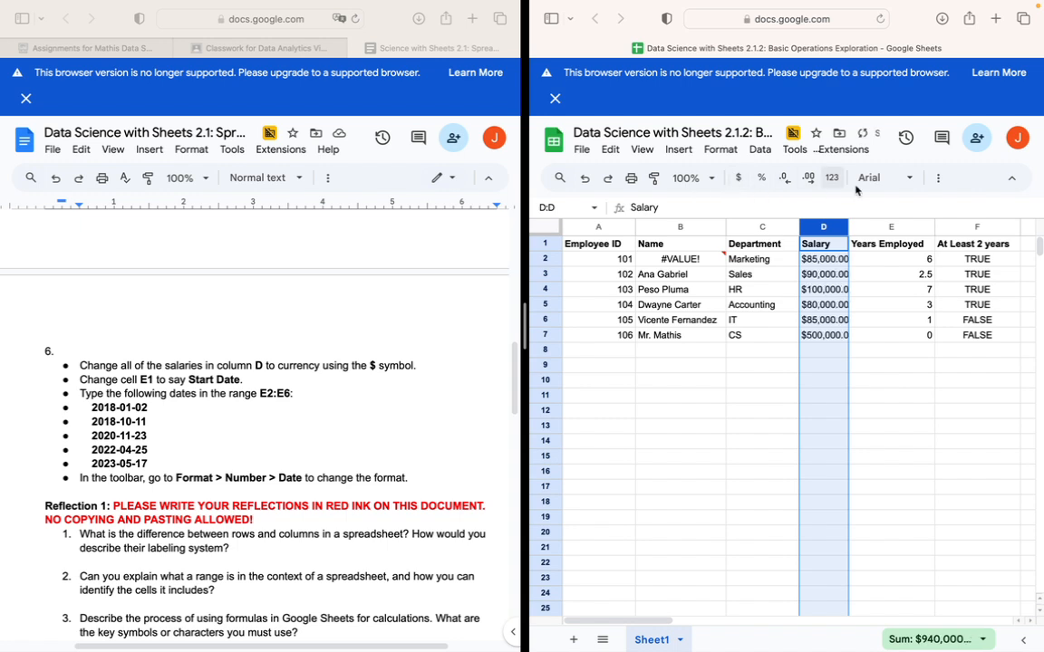
drag(847, 228, 866, 227)
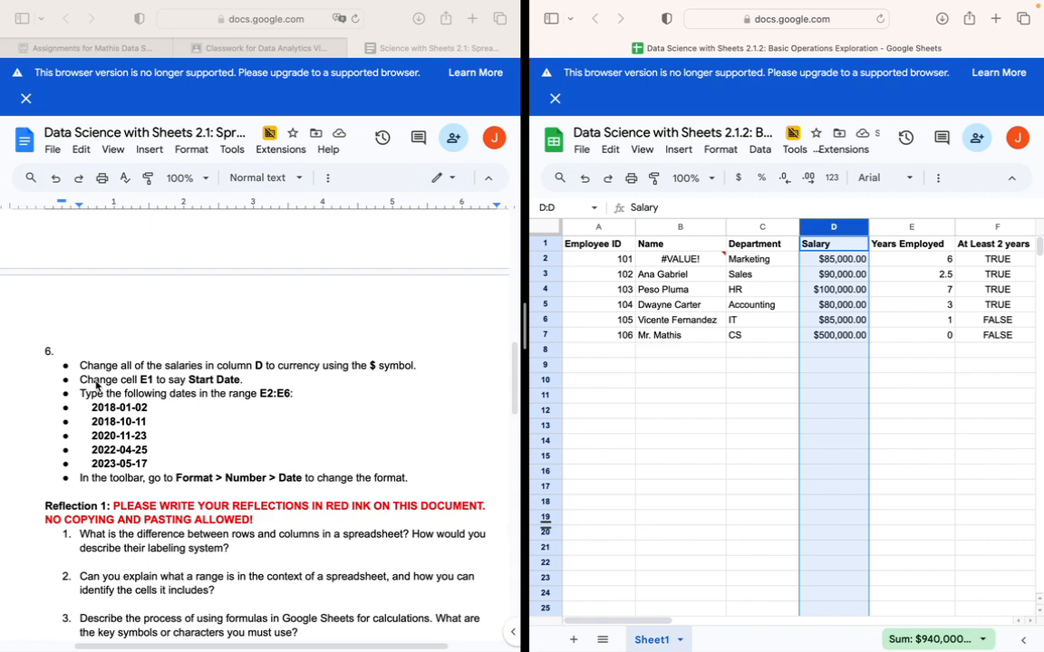
Replace the header in E1 with Start Date.
click(905, 246)
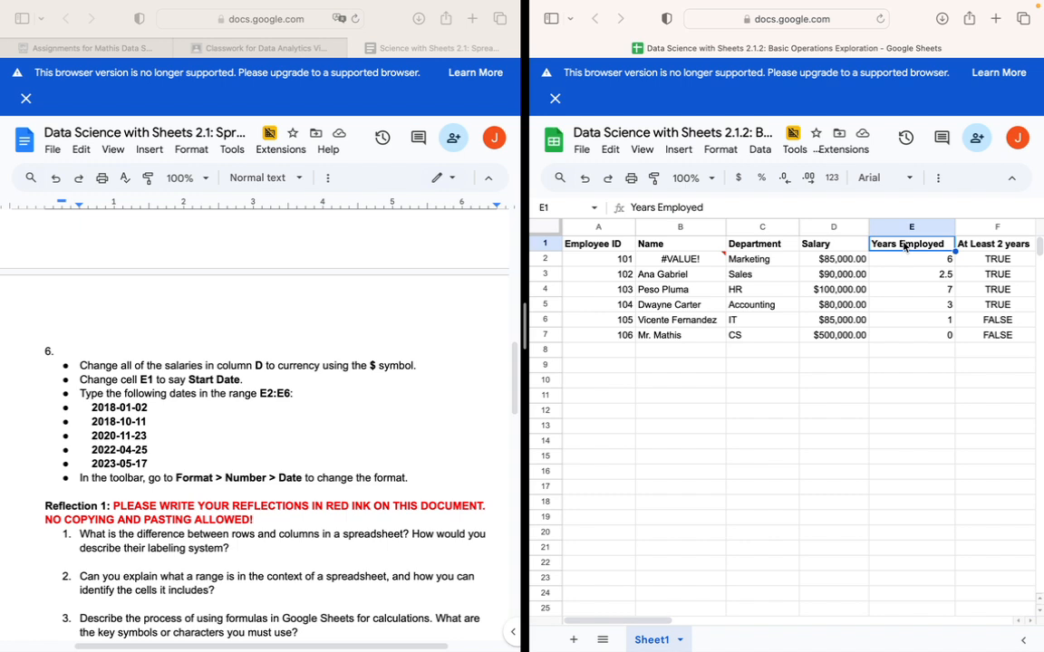
key(Delete)
text(Start)
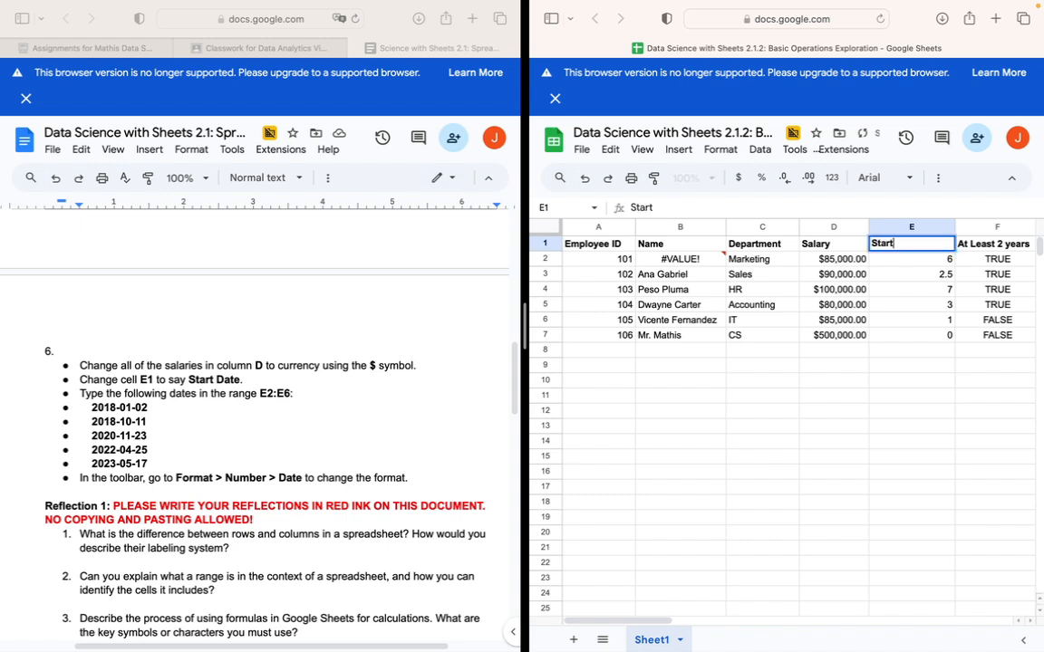
text( Date)
key(Return)
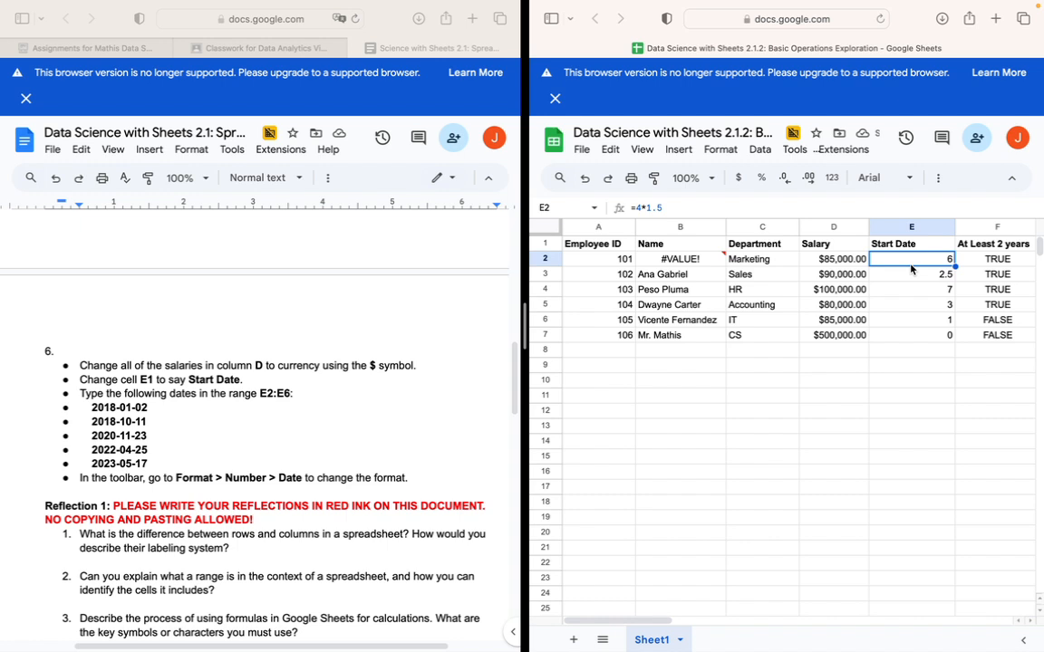
Enter the dates 2018-01-02, 2018-10-11, 2020-11-23, 2020-04-25 and 2023-05-17 in E2:E6.
text(2018-)
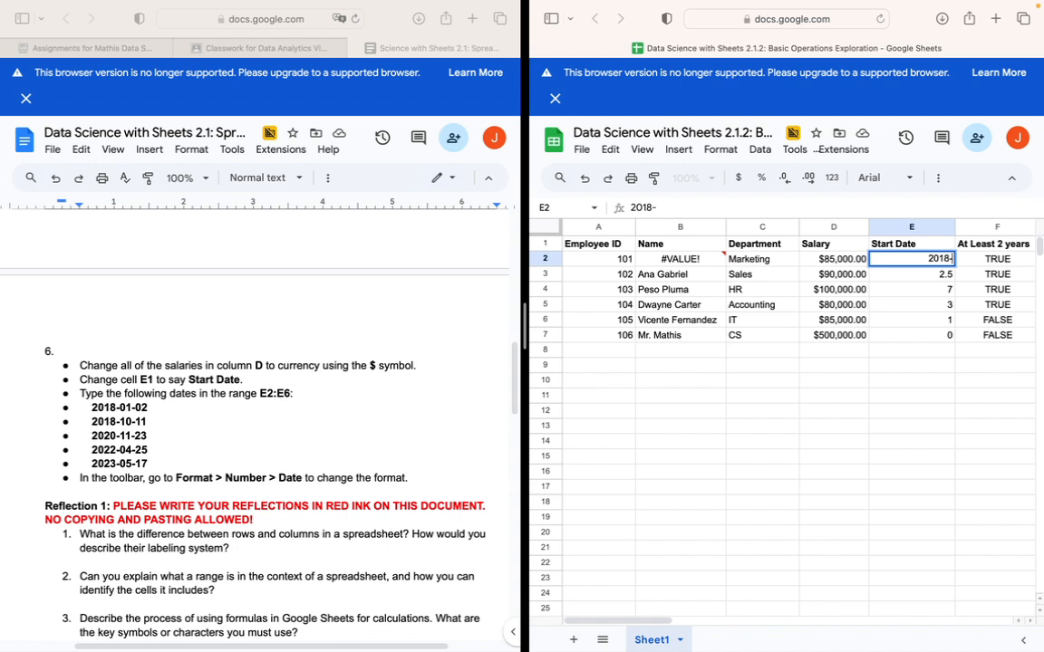
text(01-02)
click(912, 277)
text(2018)
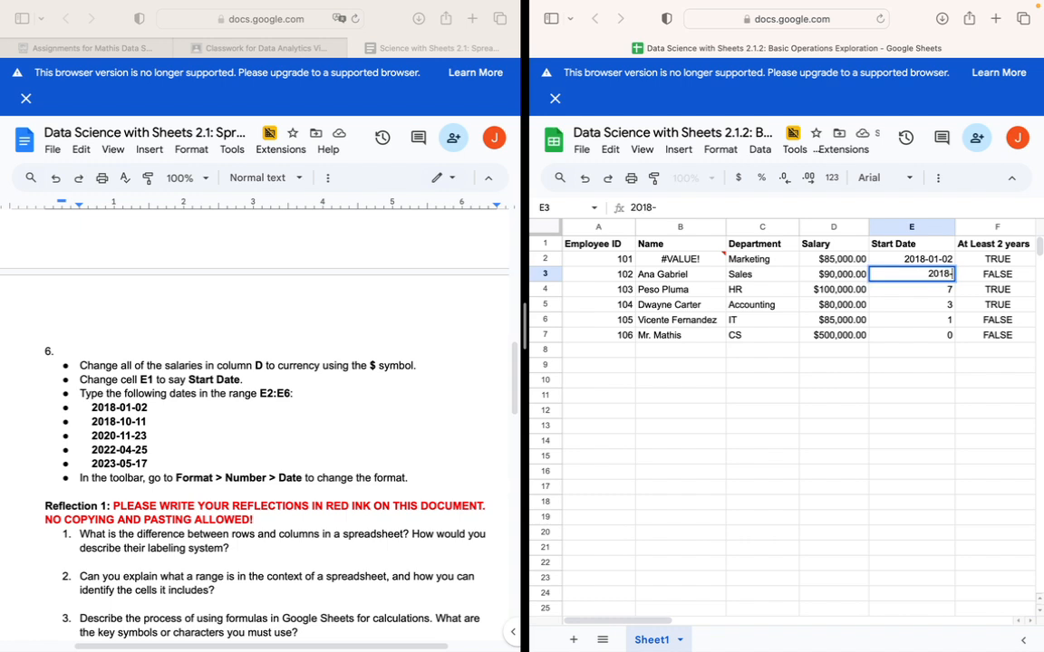
text(-10-11)
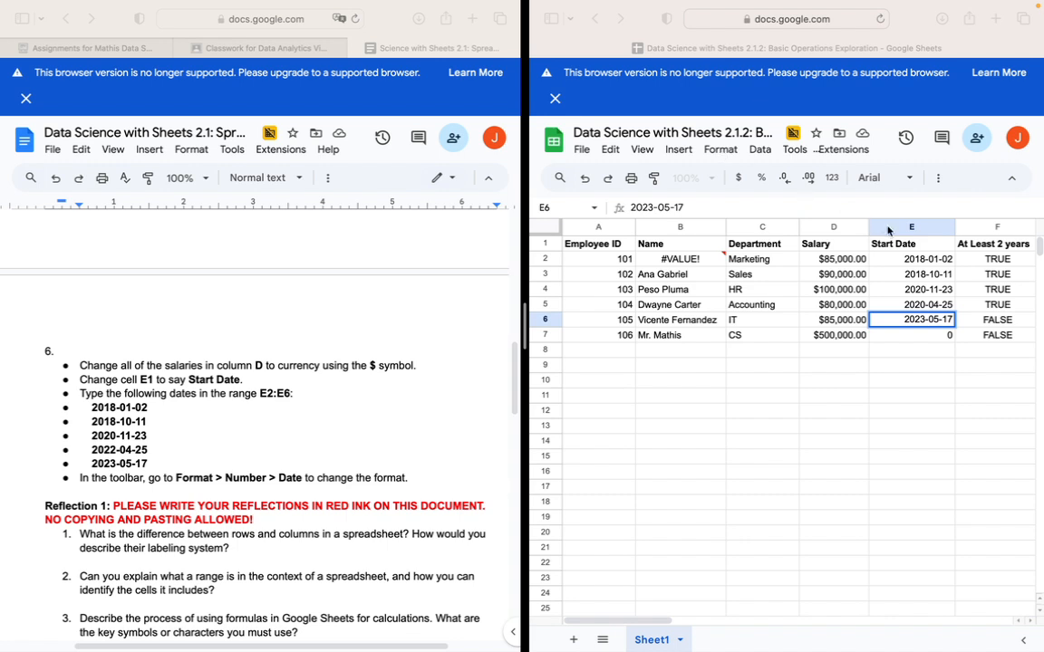
Apply the Date number format to cell E6.
click(719, 154)
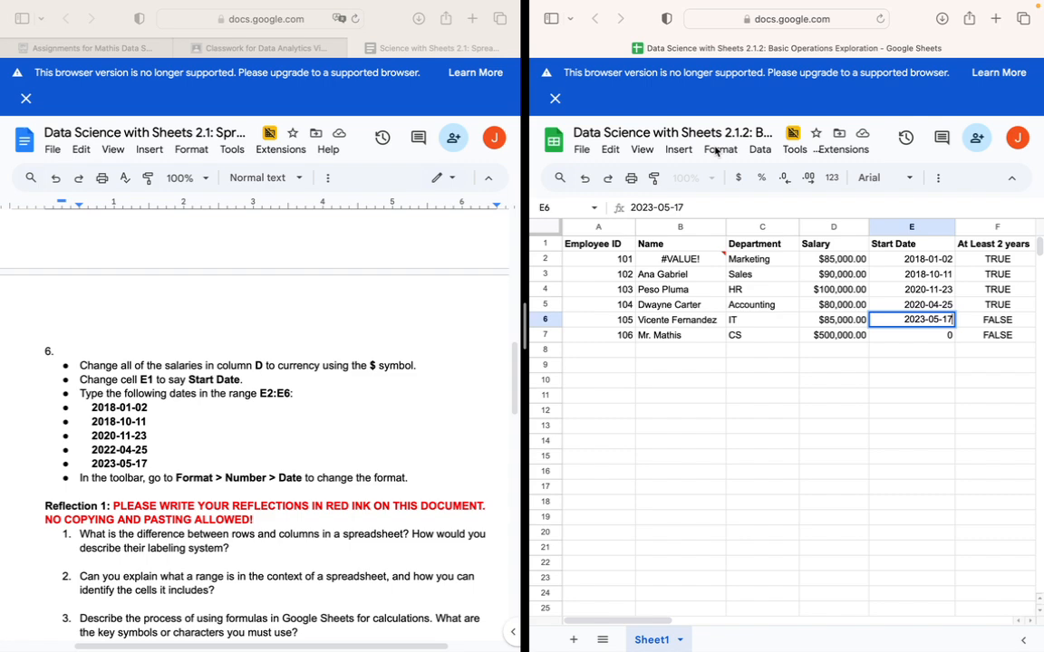
click(718, 150)
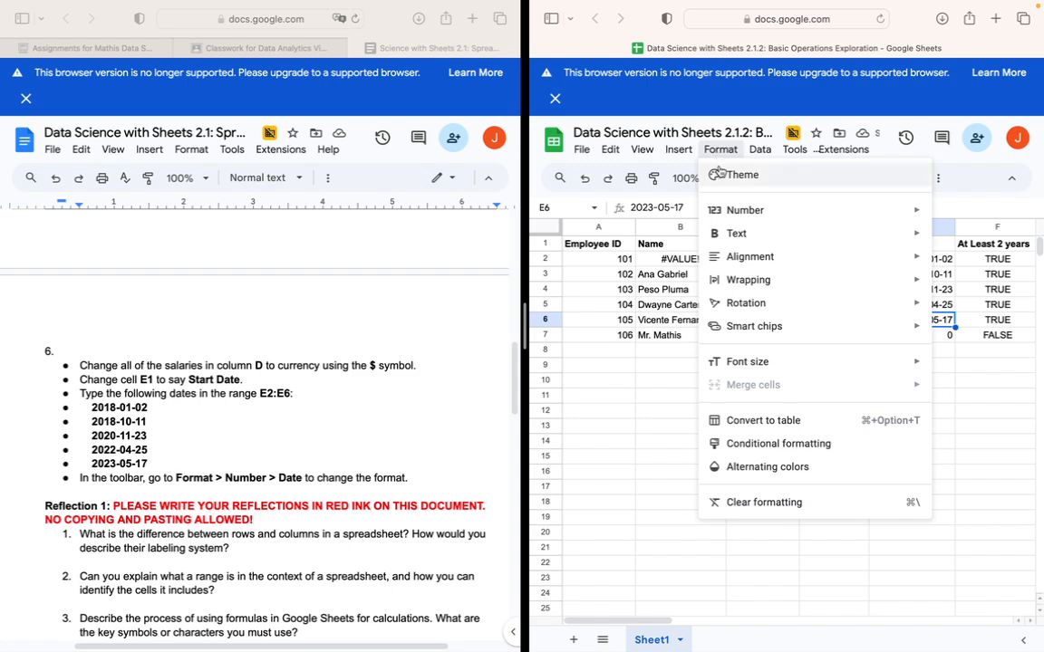
mouse_move(741, 212)
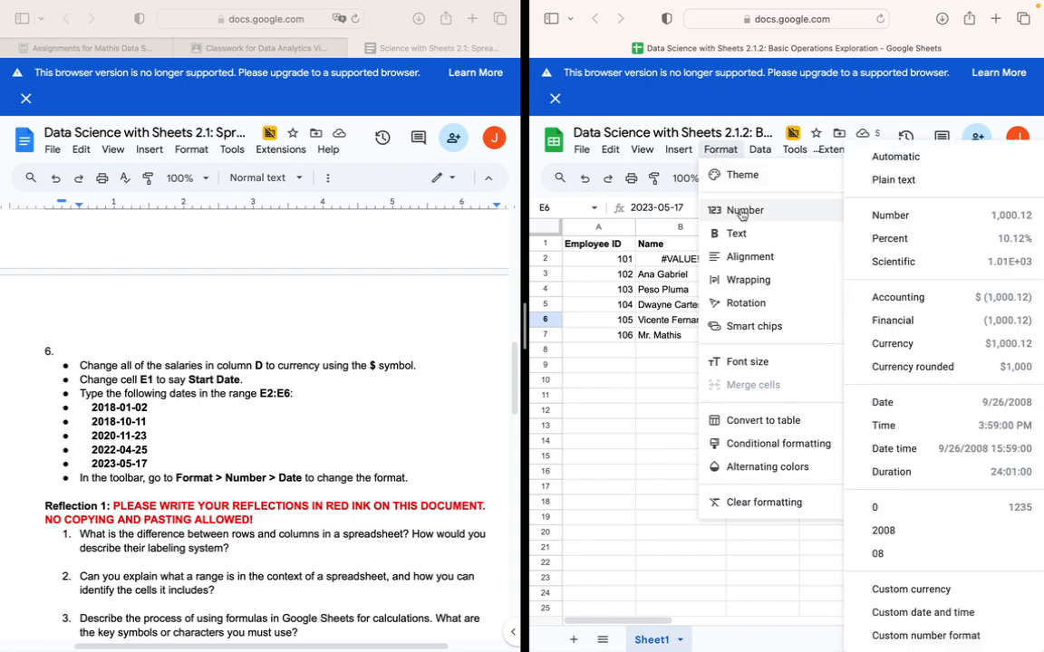
click(922, 404)
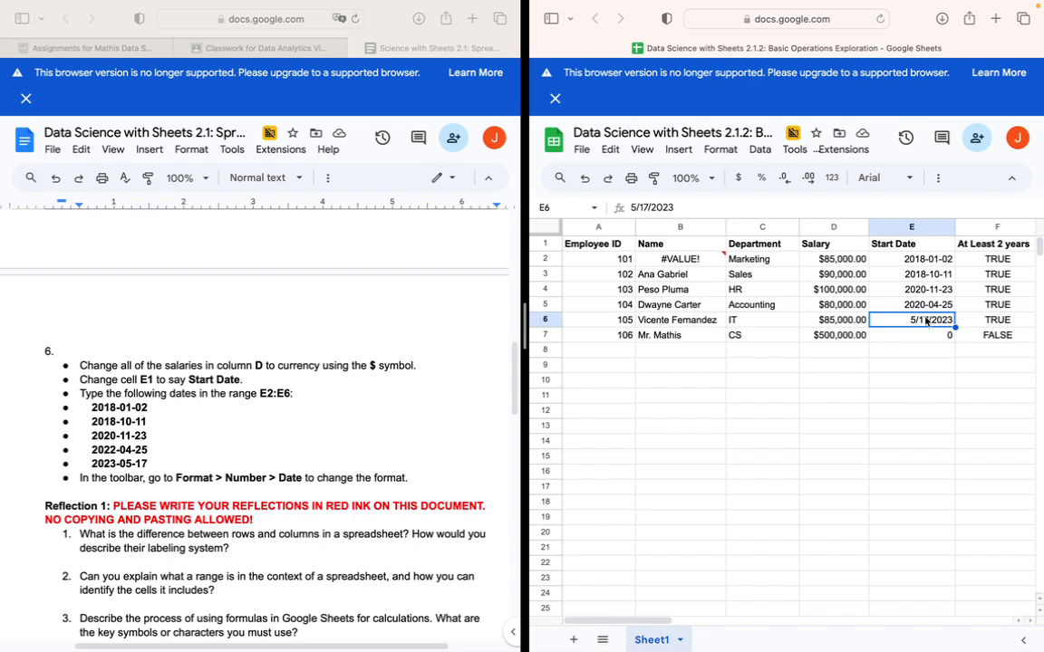
click(721, 149)
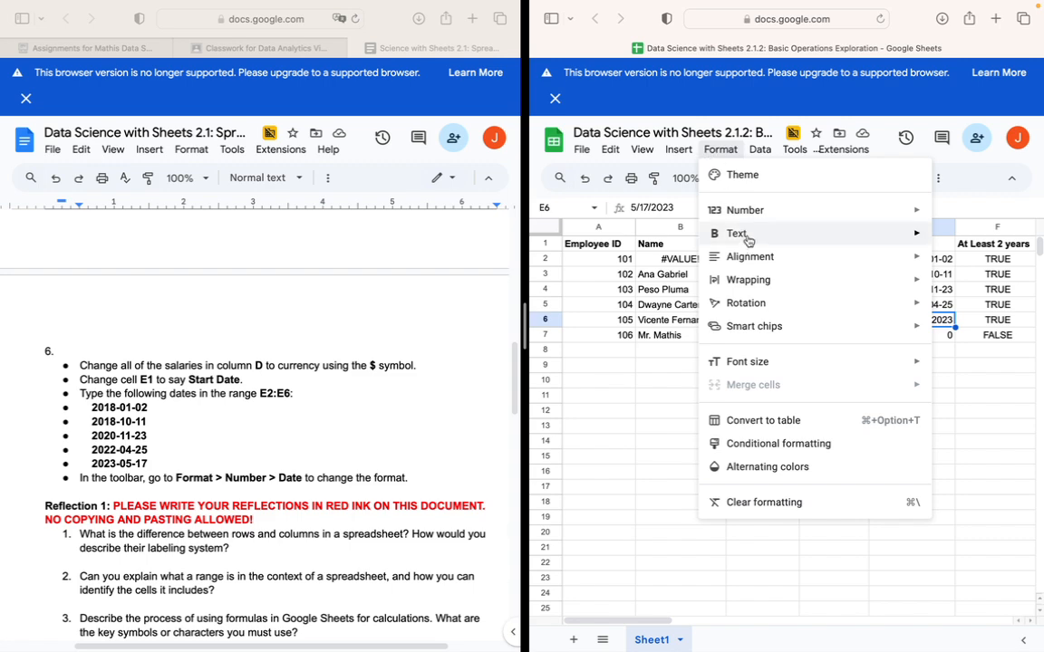
mouse_move(748, 210)
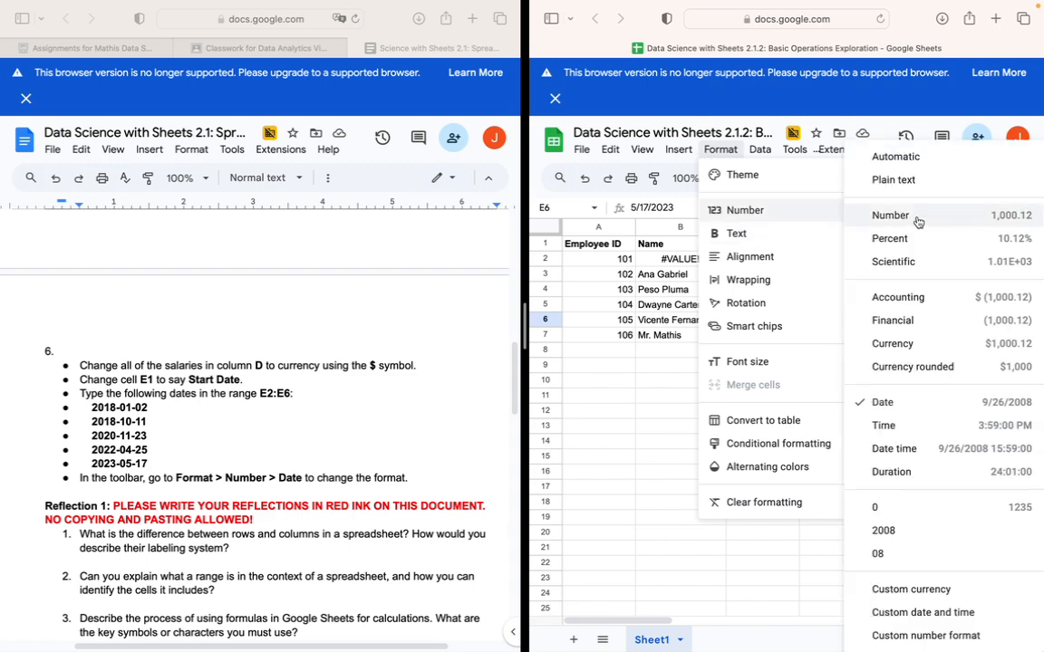
click(652, 456)
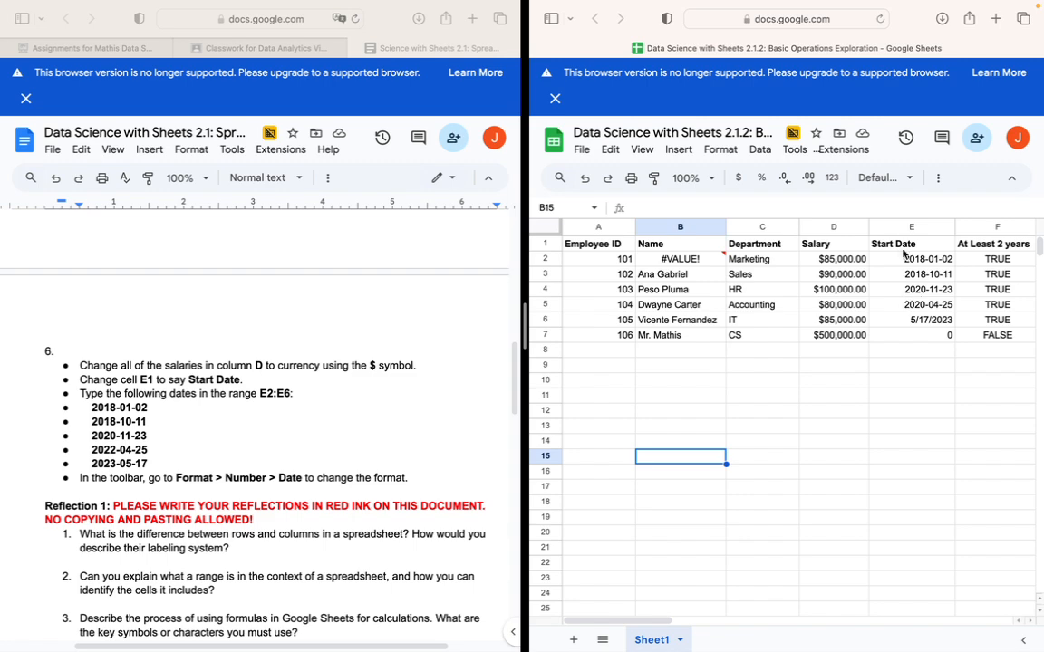
Apply the Date number format to the entire Start Date column.
click(890, 225)
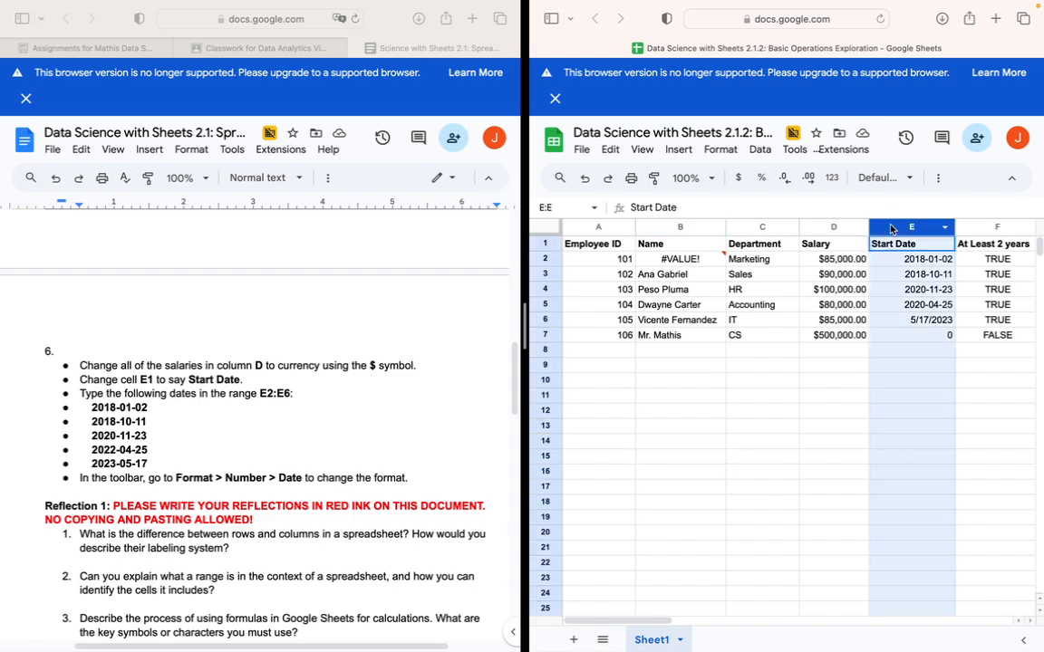
click(721, 150)
mouse_move(757, 210)
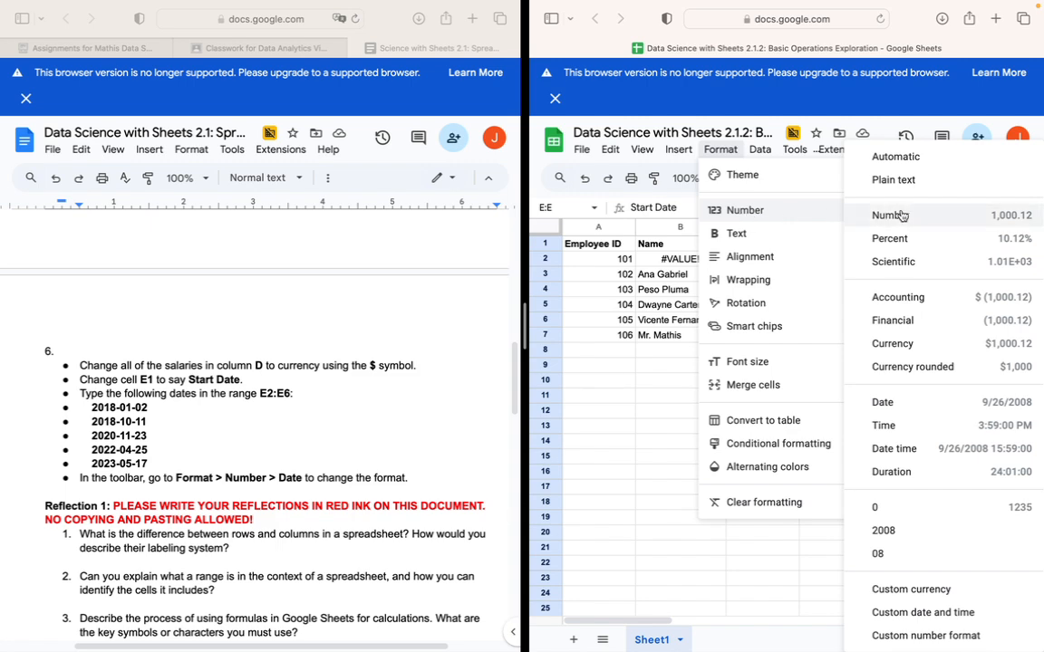
click(888, 402)
click(909, 382)
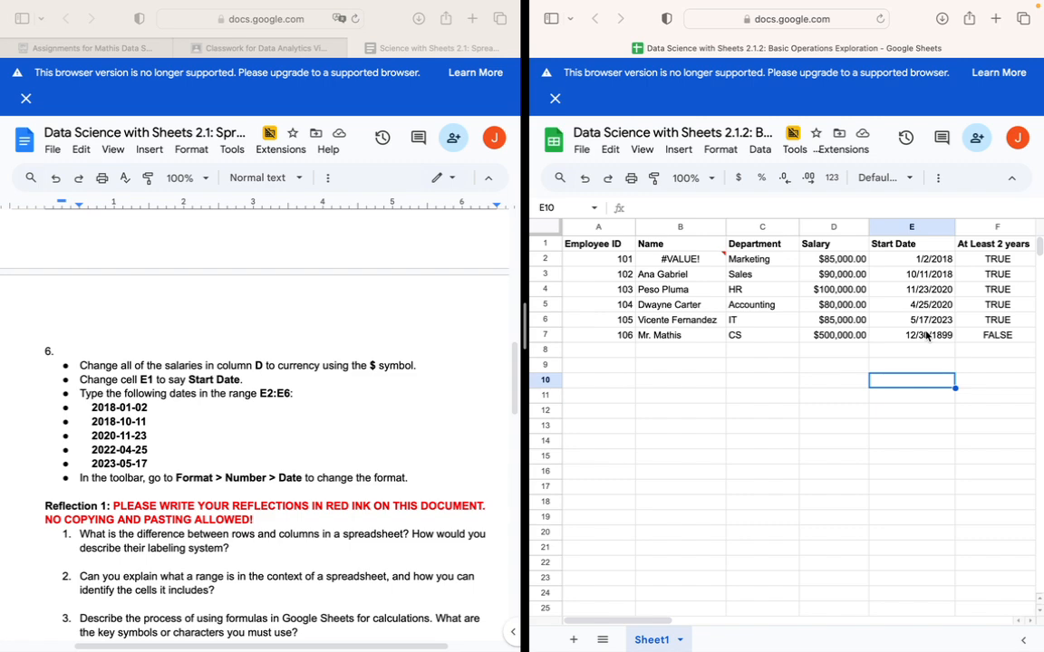
Replace the value in E7 with 0.
click(926, 336)
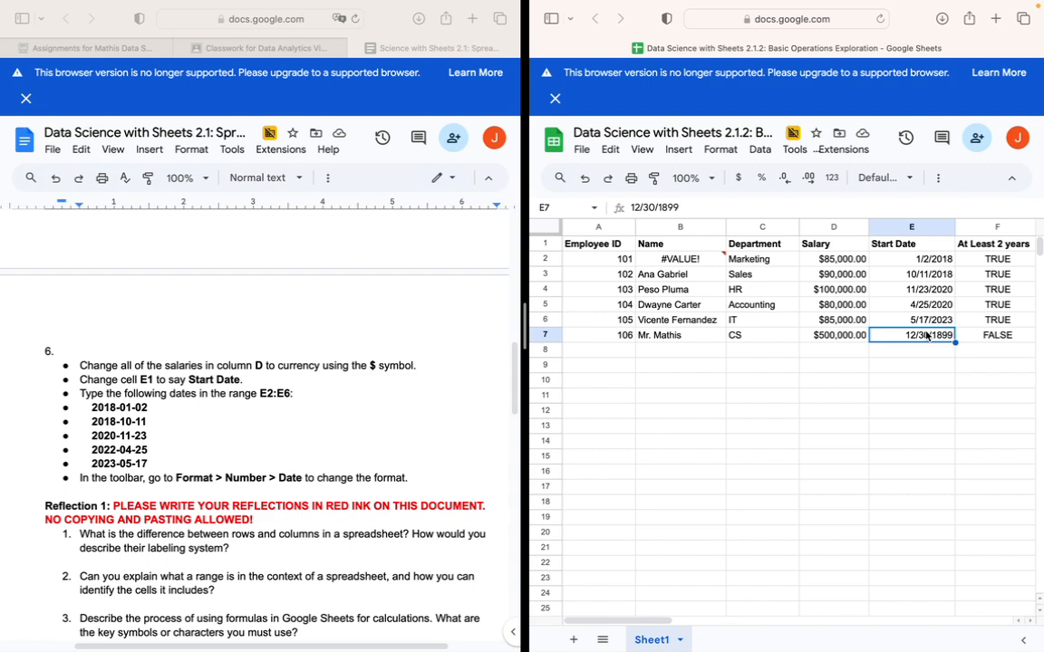
key(BackSpace)
text(0)
click(932, 395)
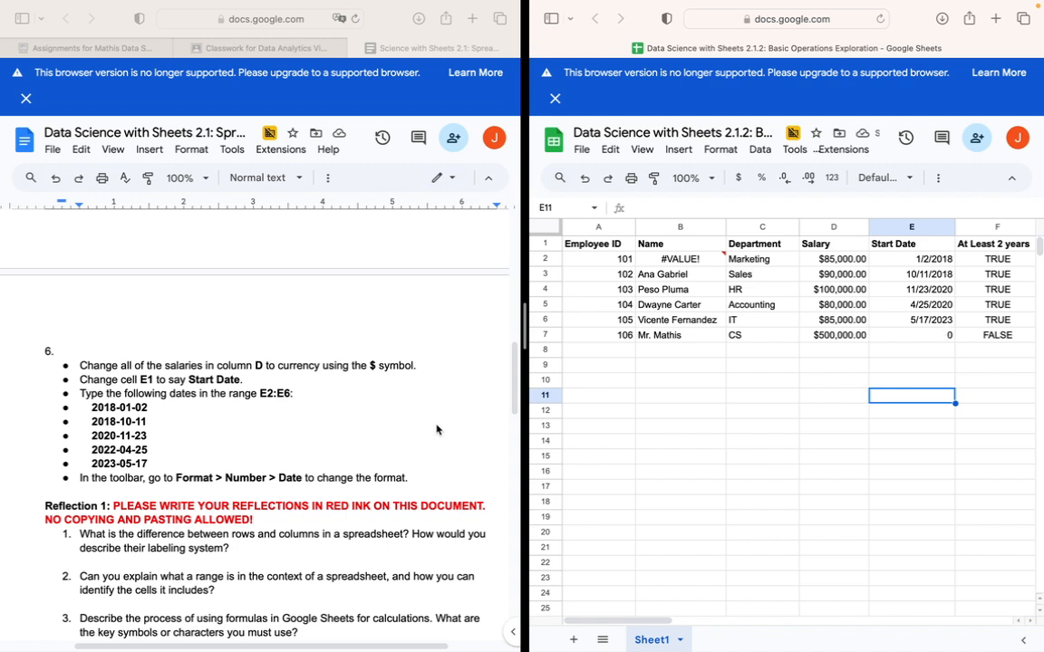
Correct the misspelled link text under Activity 2 in the assignment document to data.gov.
click(513, 369)
drag(515, 404, 515, 451)
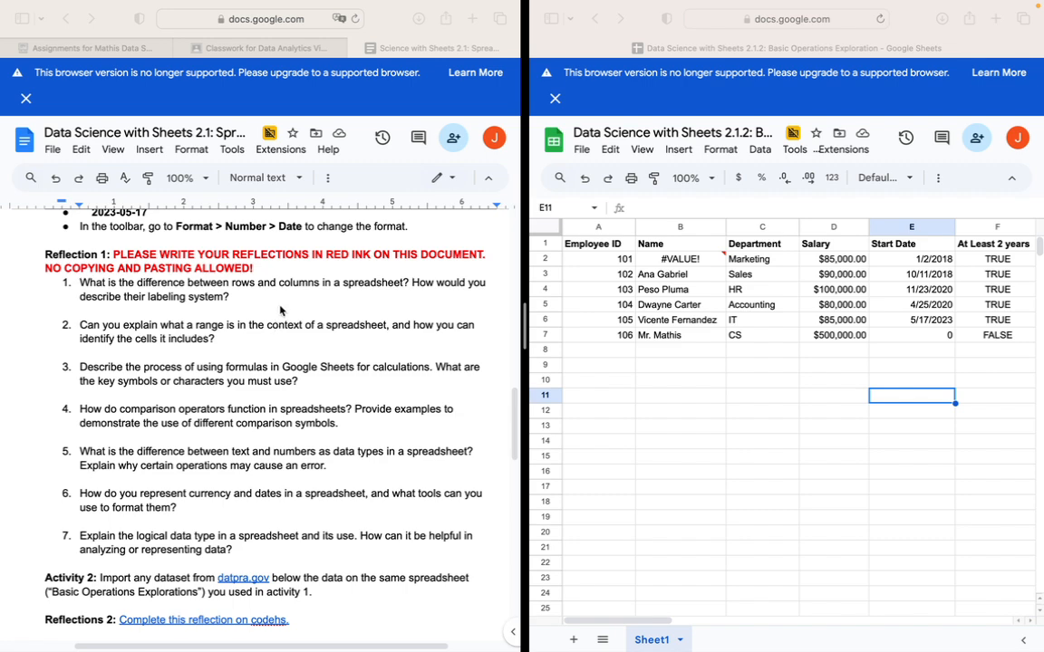
click(512, 423)
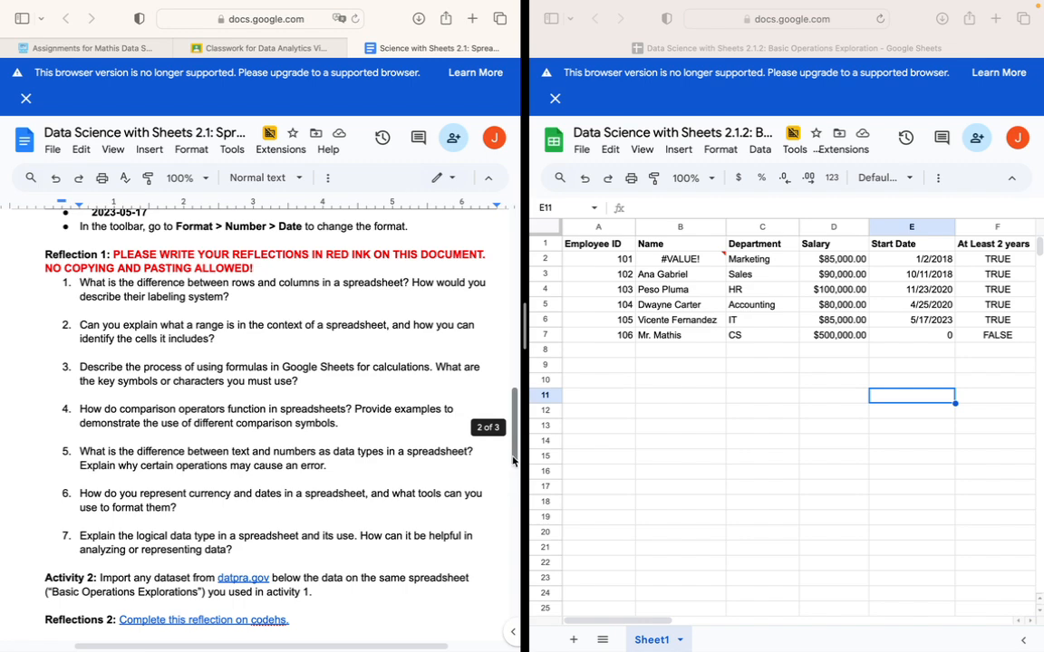
drag(513, 447, 514, 506)
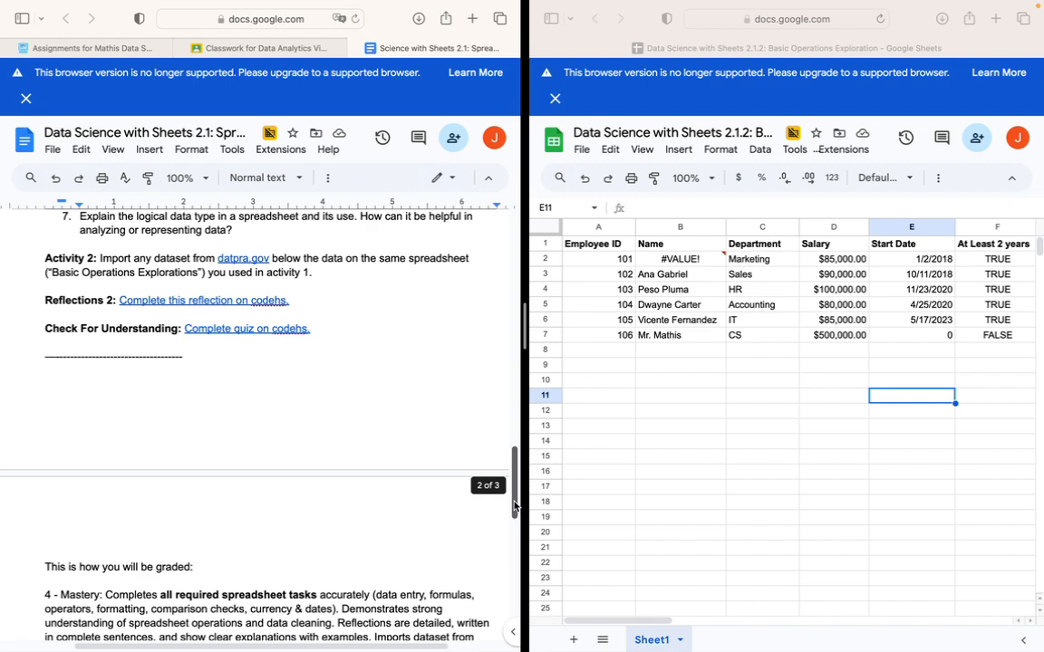
drag(514, 507, 518, 516)
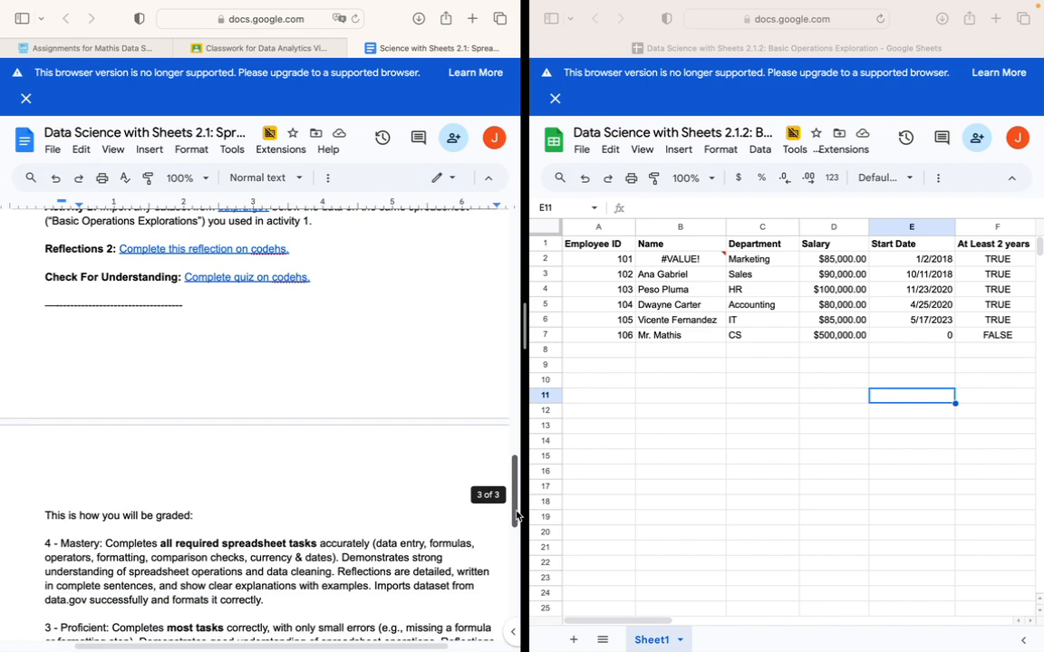
drag(518, 515, 517, 484)
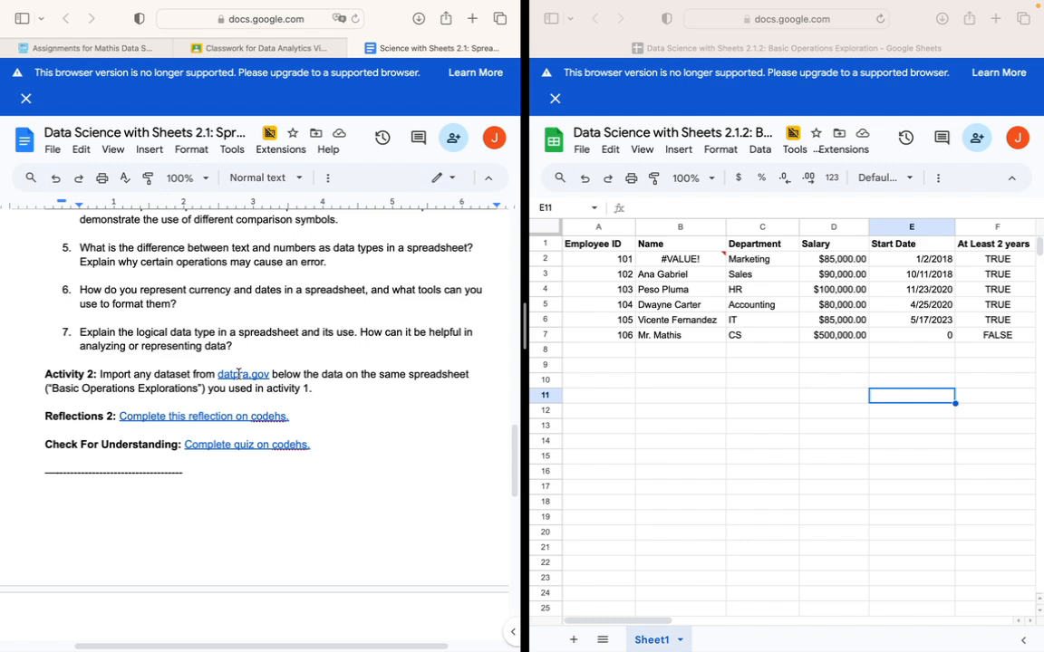
click(238, 374)
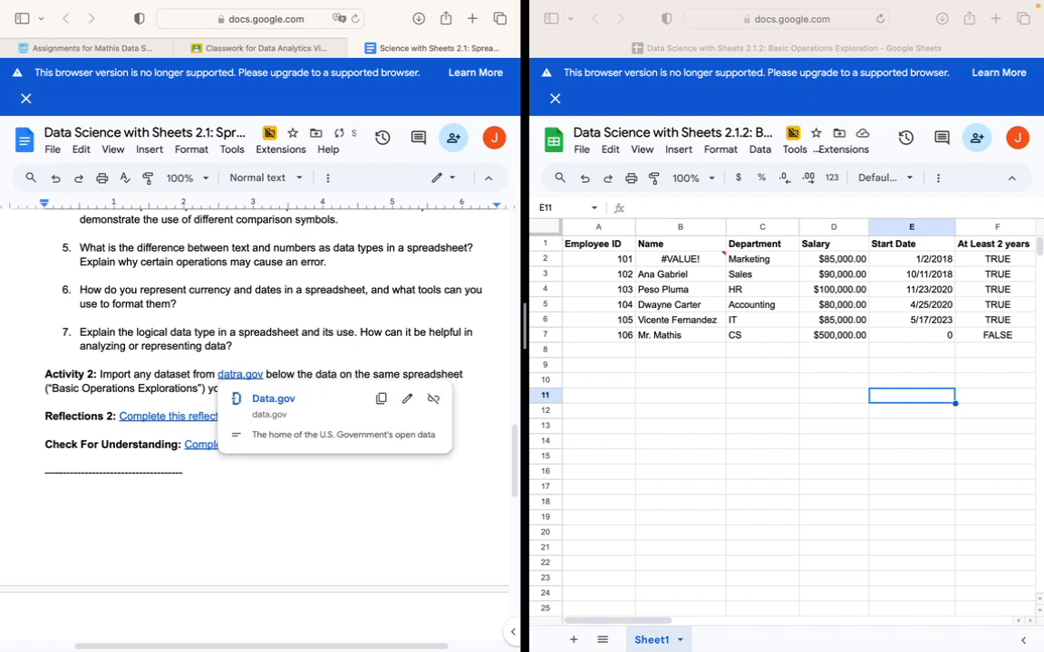
click(185, 361)
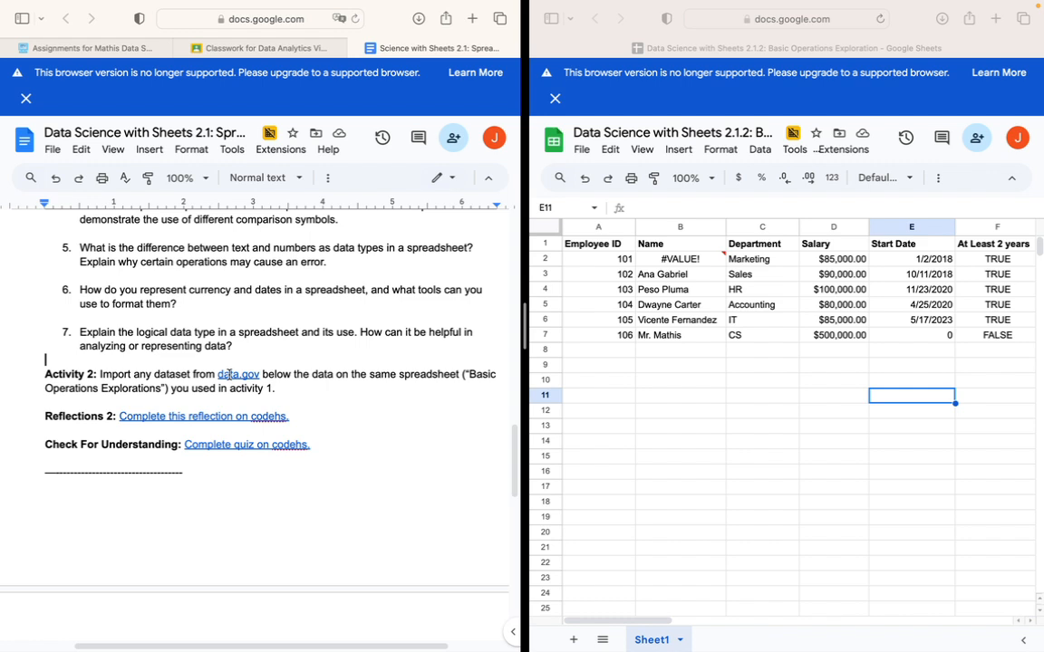
Open the most viewed datasets on Data.gov through the Activity 2 link and download Electric Vehicle Population Data as CSV.
click(228, 375)
click(268, 404)
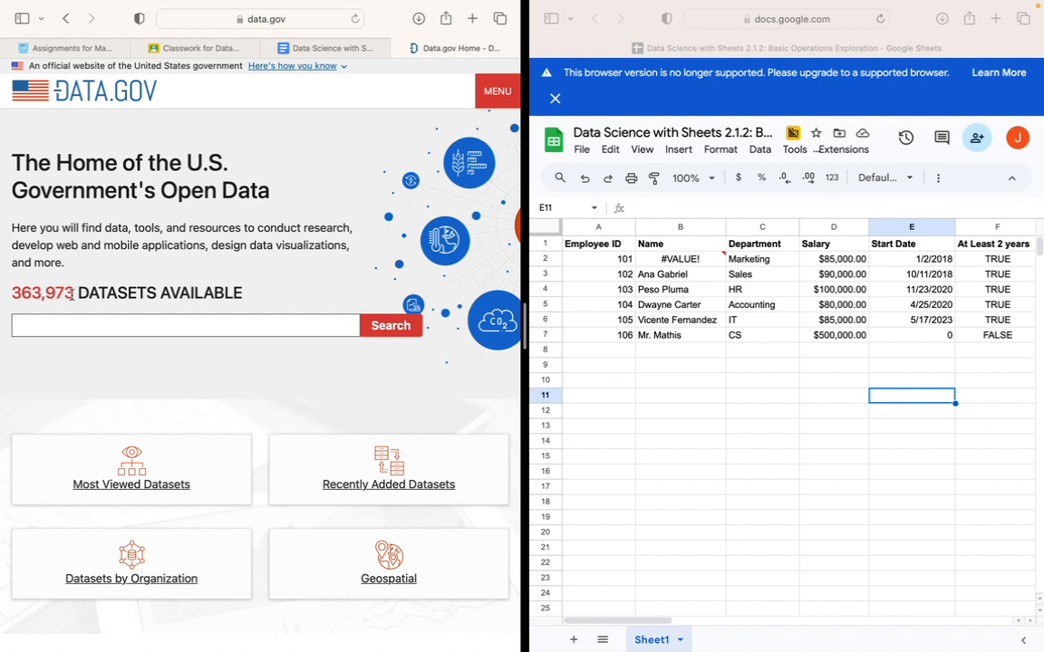
drag(71, 295, 14, 292)
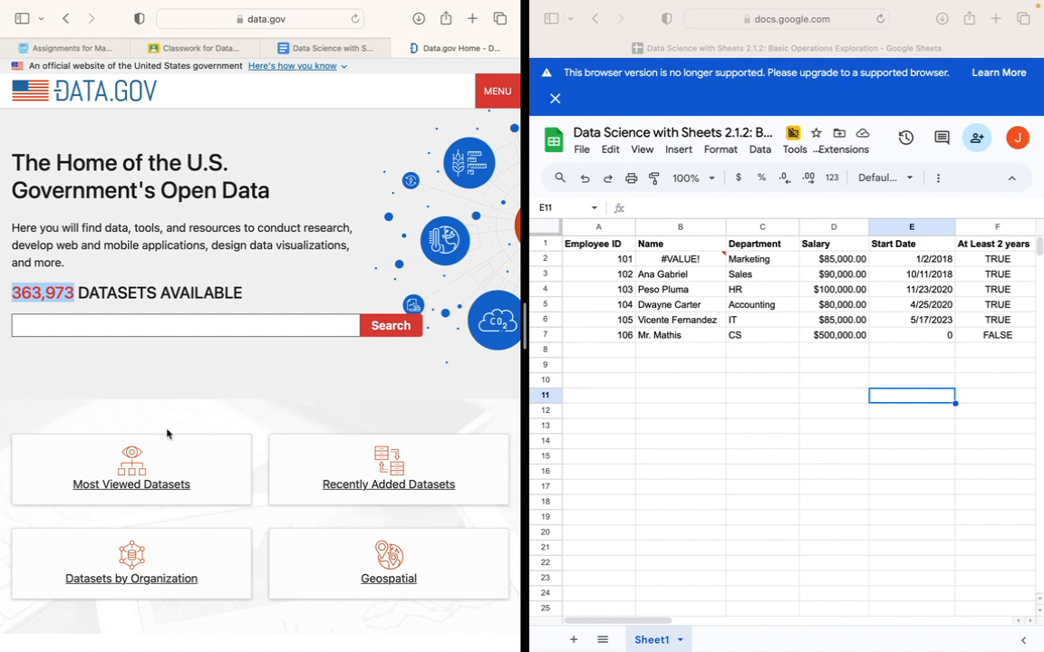
click(140, 486)
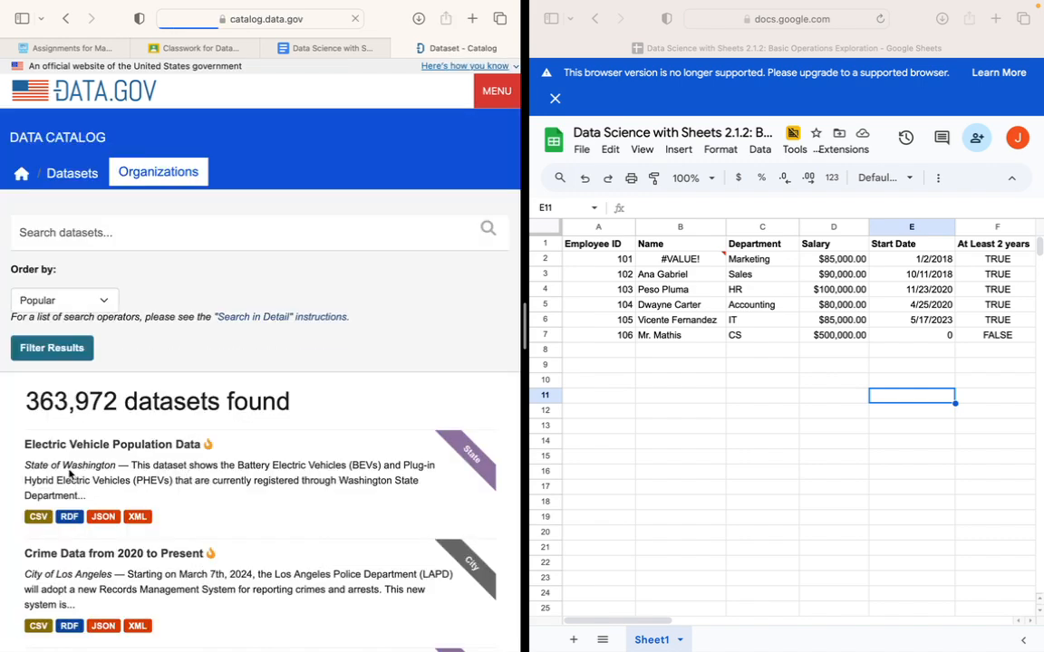
click(39, 518)
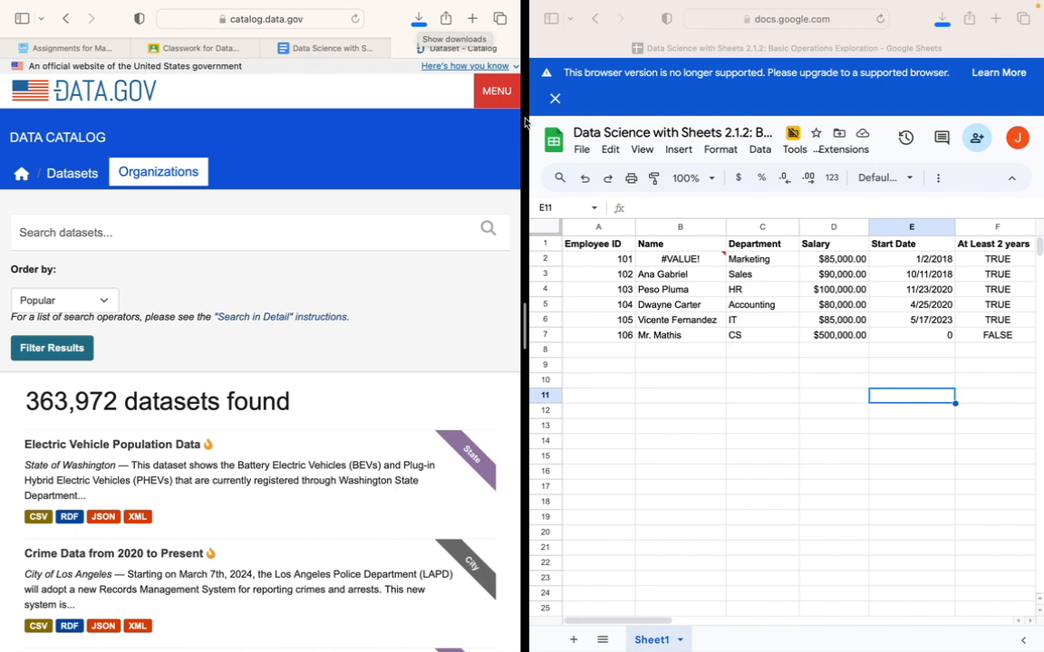
Upload Electric_Vehicle_Population_Data.csv from the Downloads folder as the file to import into the employee spreadsheet.
click(585, 403)
click(584, 404)
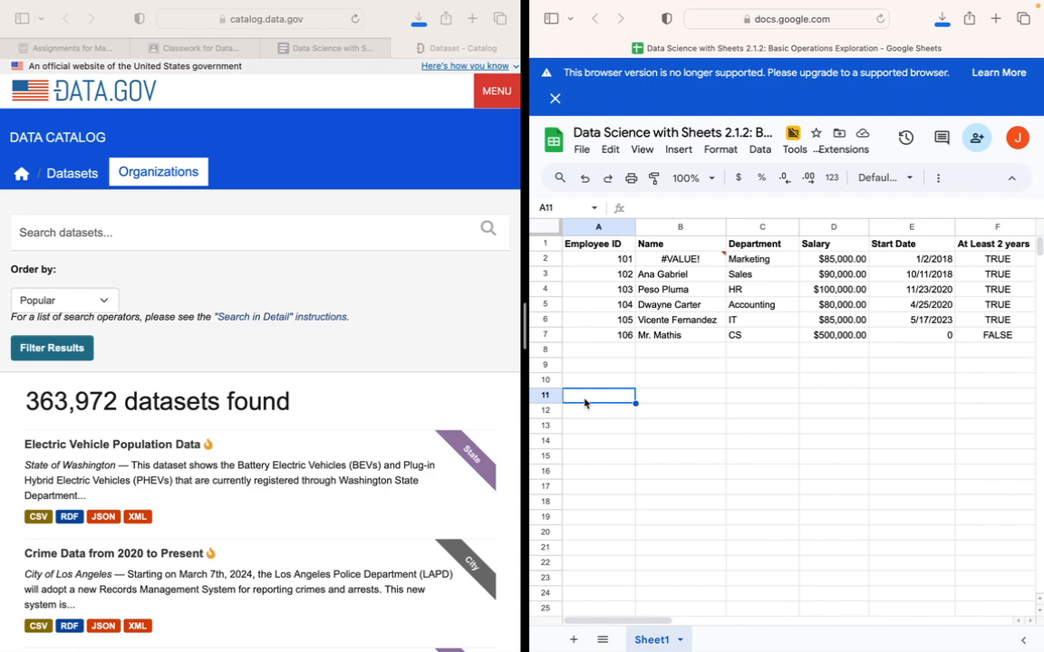
click(583, 150)
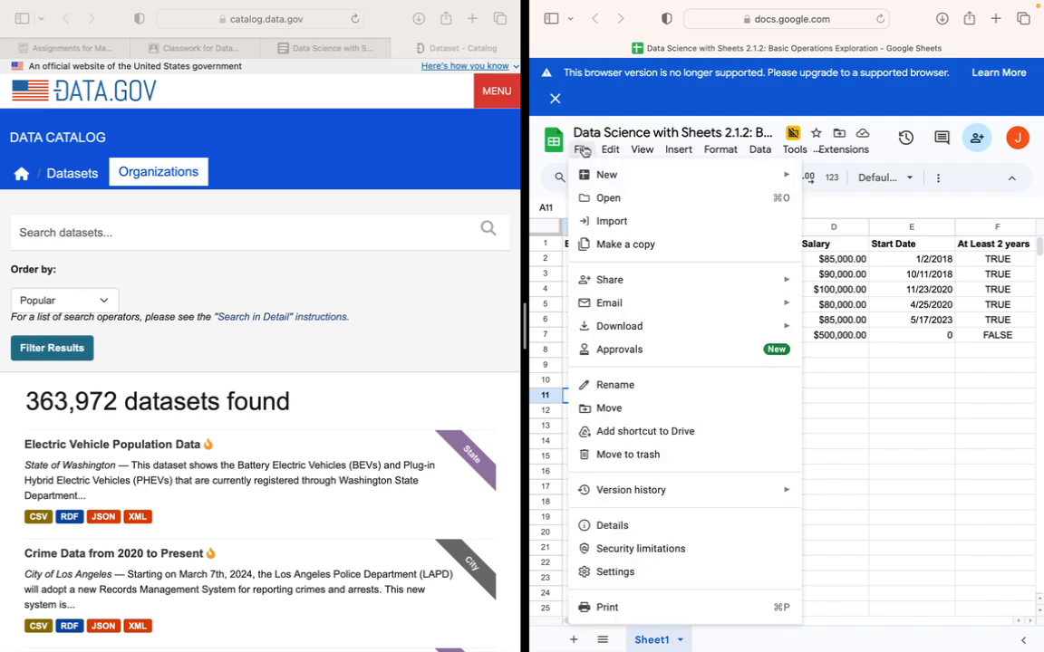
click(596, 227)
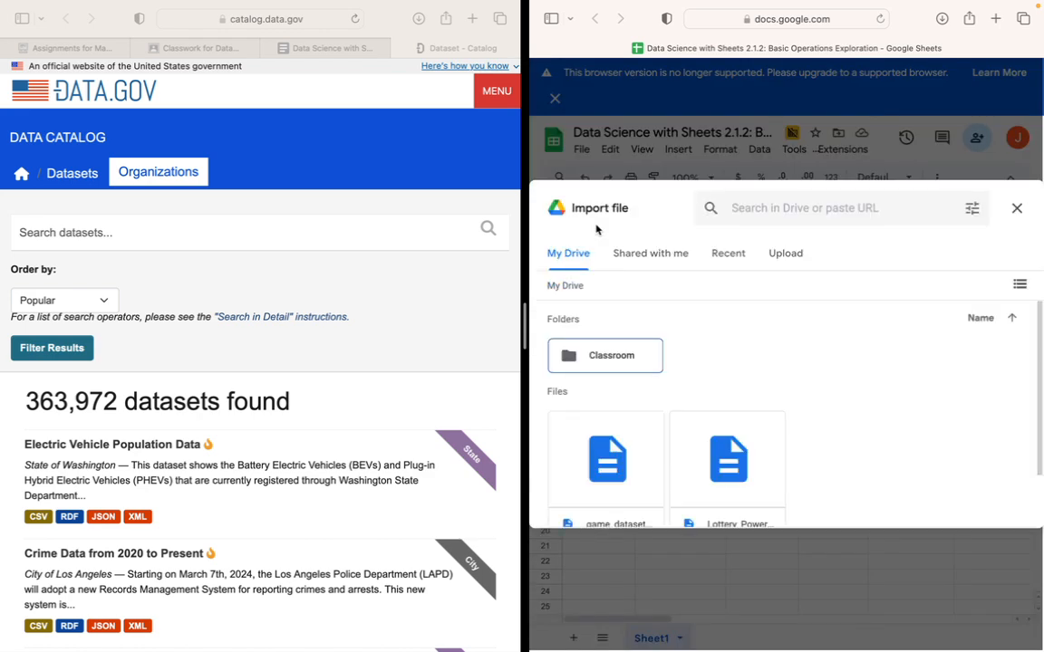
click(733, 259)
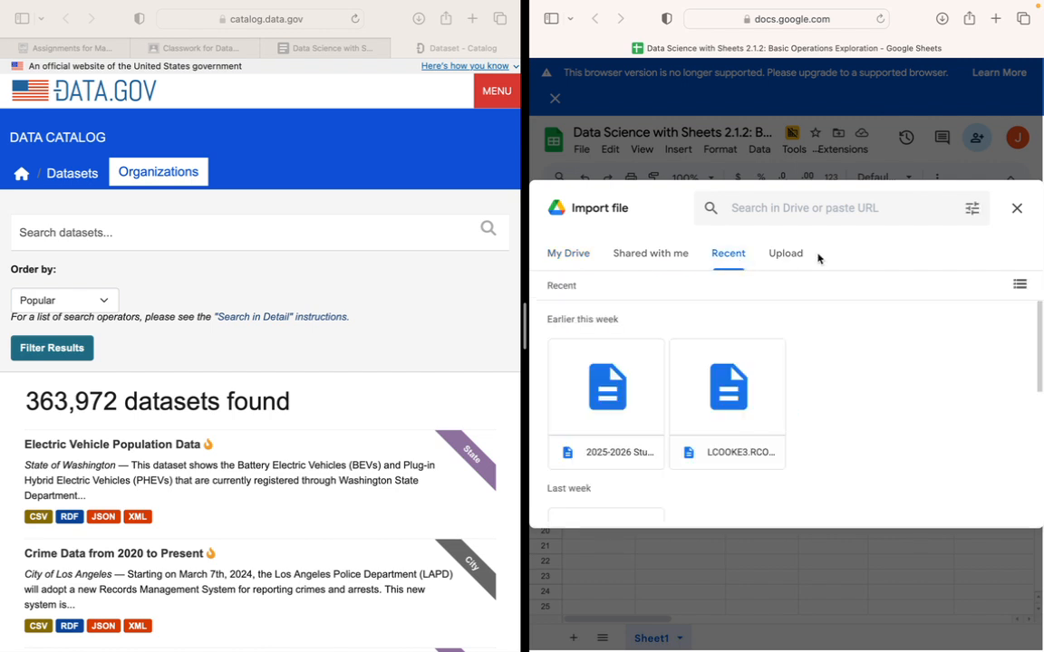
click(788, 259)
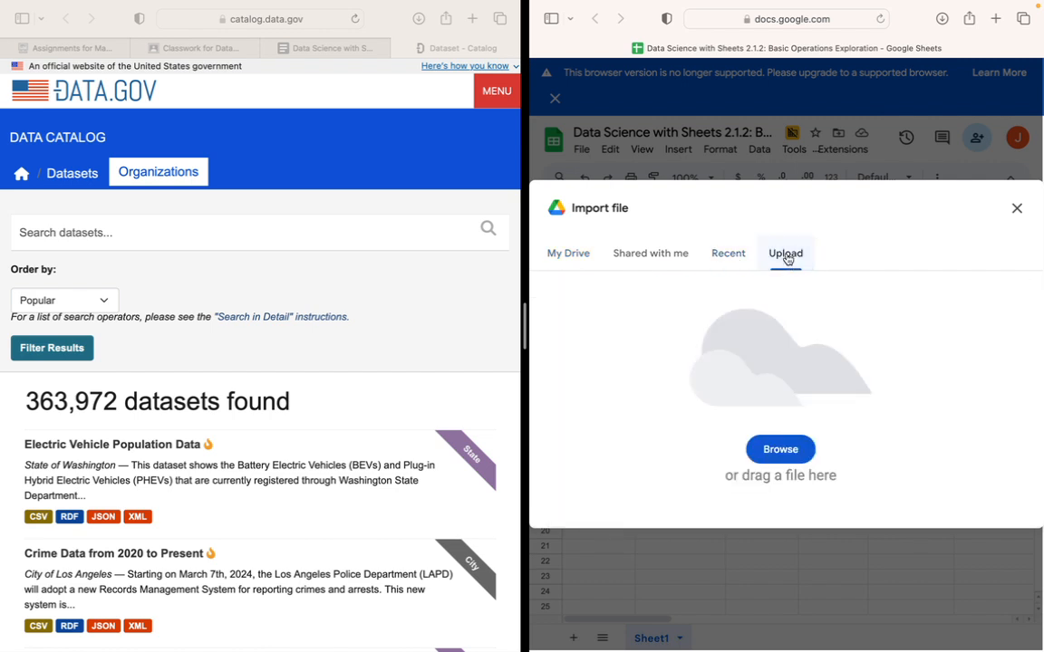
click(769, 460)
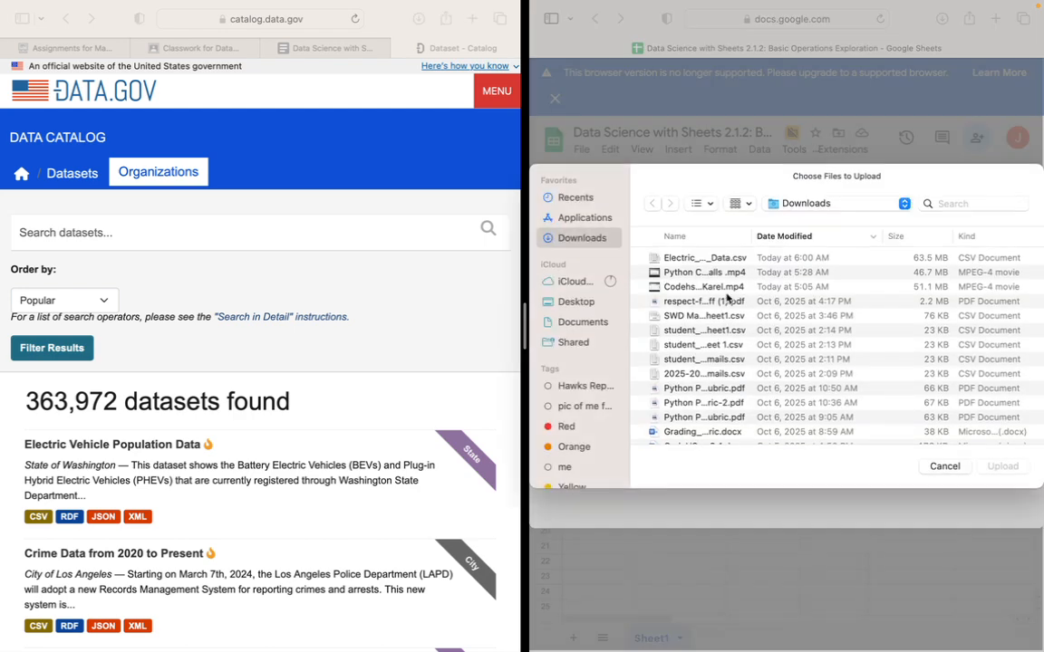
click(724, 259)
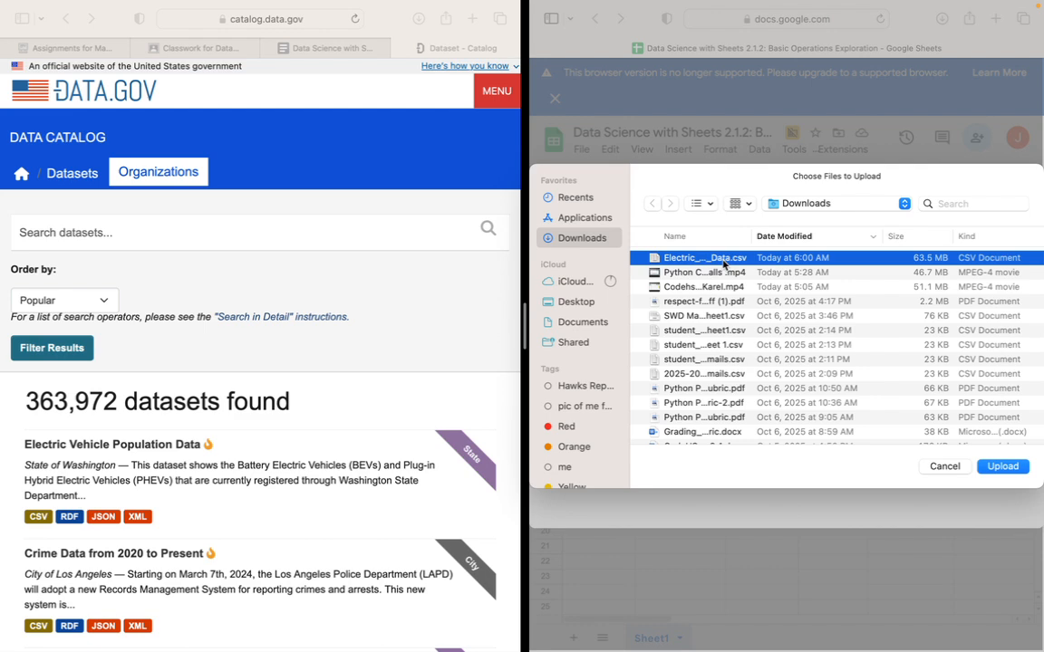
click(1000, 467)
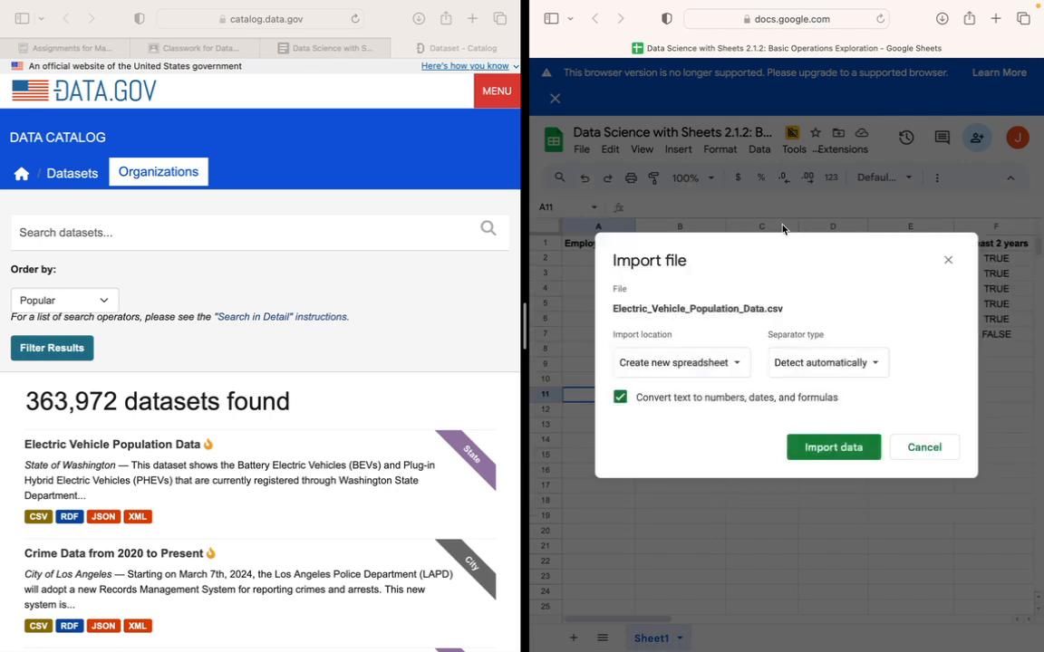
Import the CSV data with the location set to Append to current sheet and the separator detected automatically.
click(737, 365)
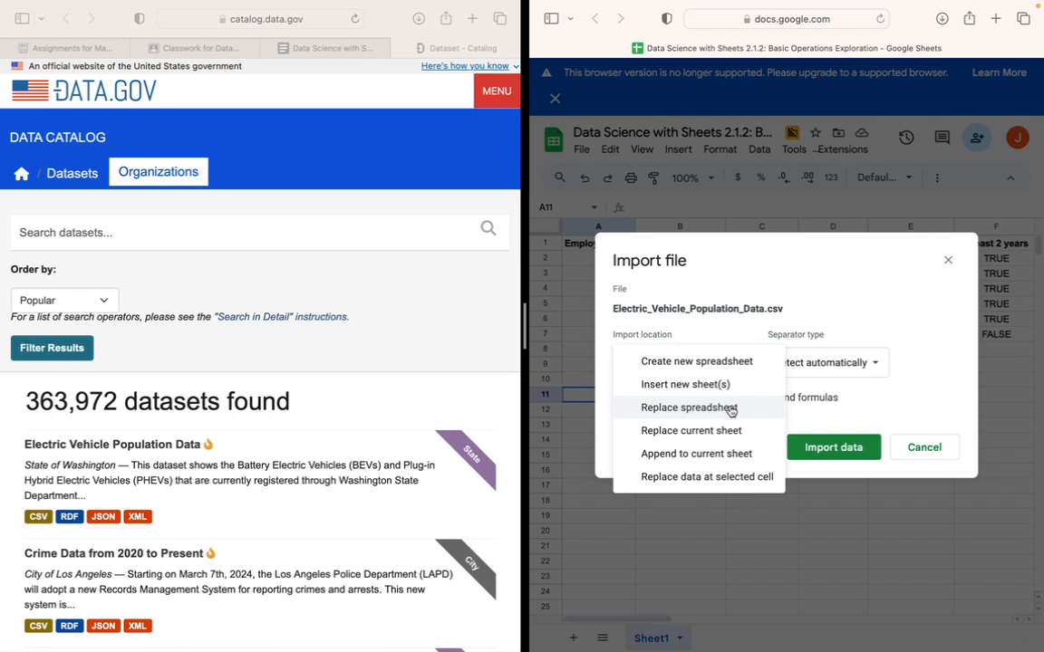
click(727, 456)
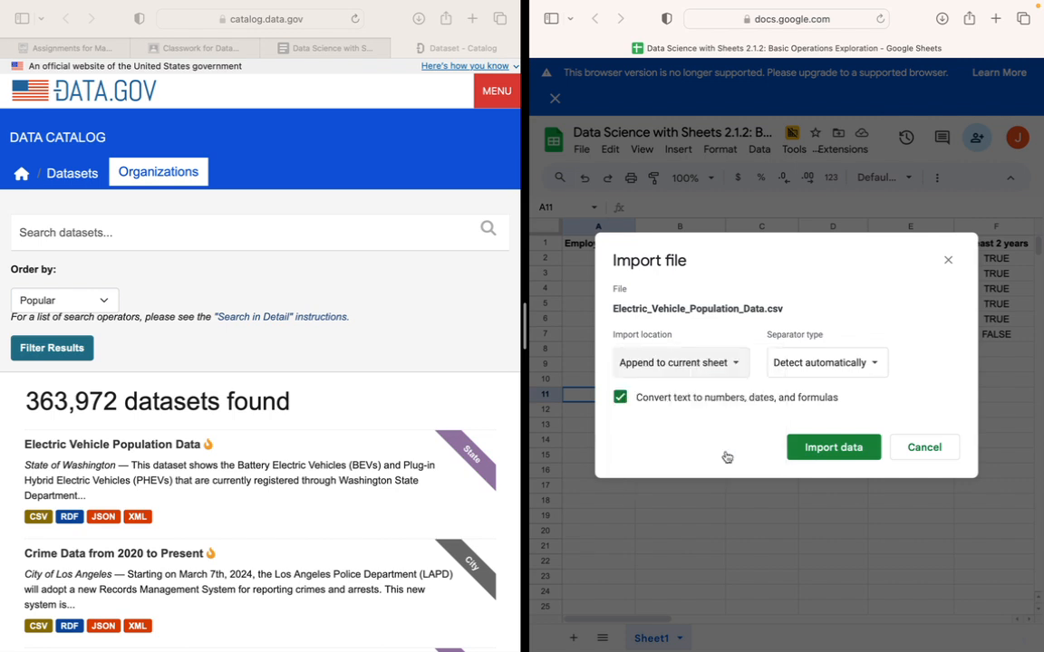
click(876, 366)
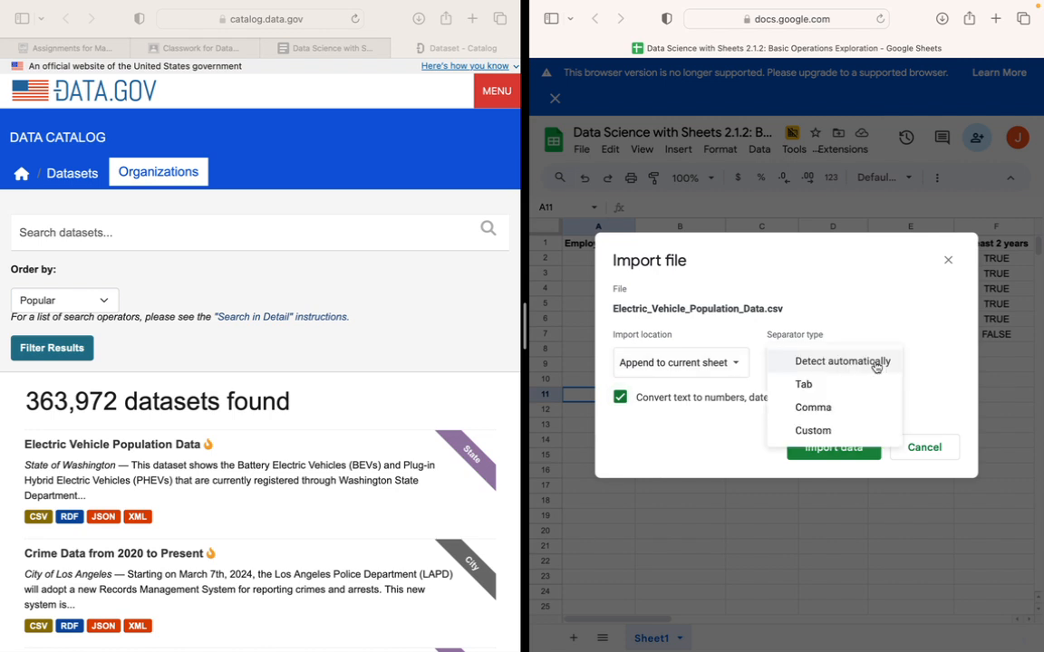
click(877, 366)
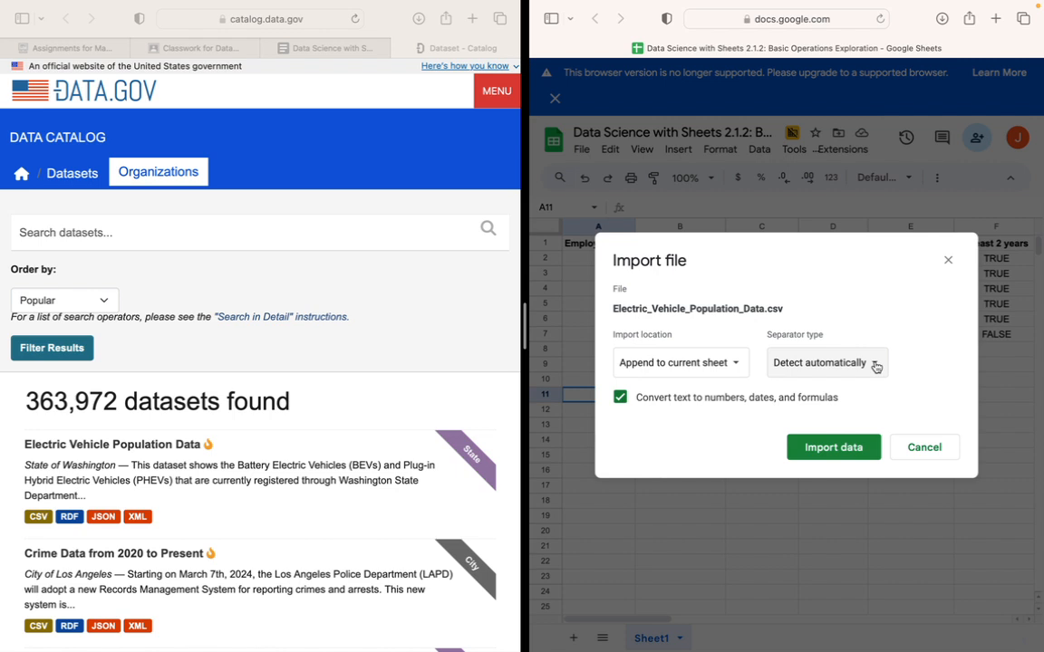
click(834, 449)
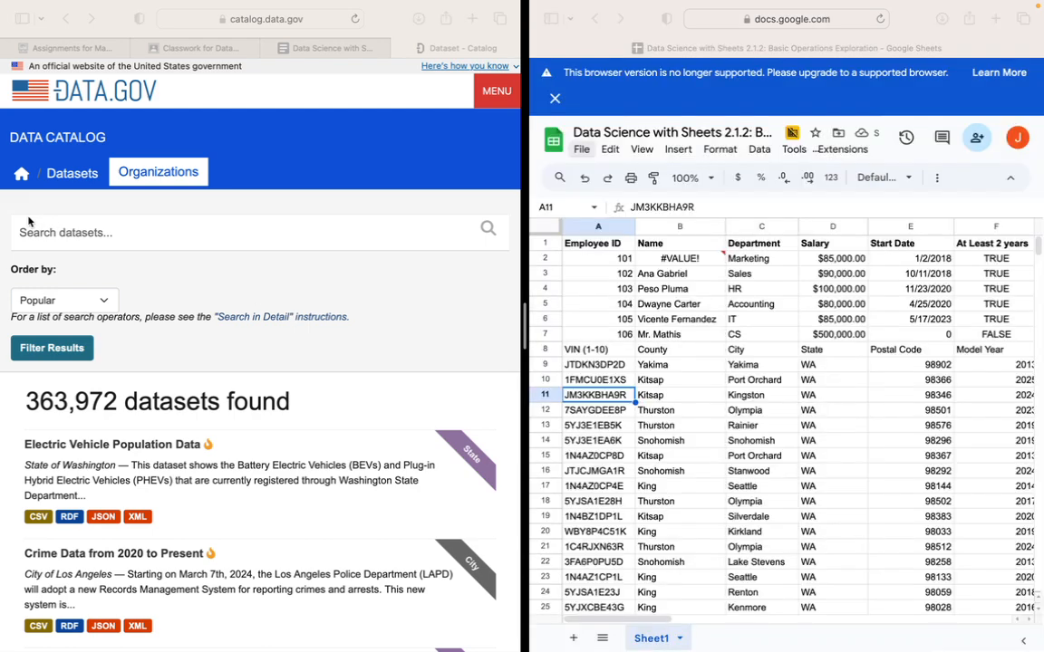
click(546, 351)
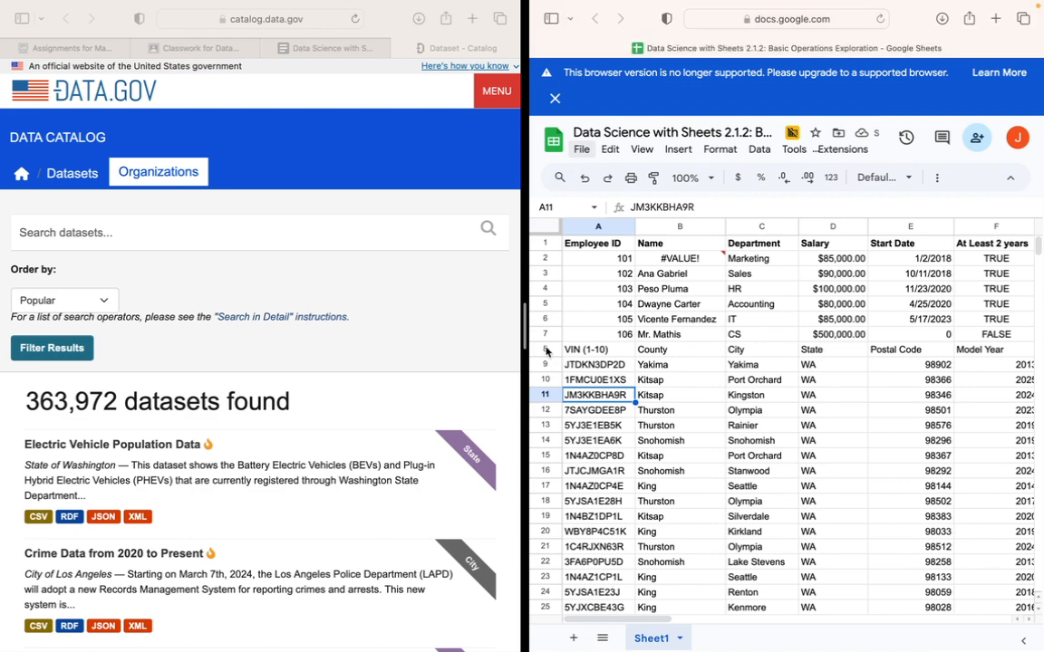
key(ctrl+alt+f)
key(Escape)
click(546, 351)
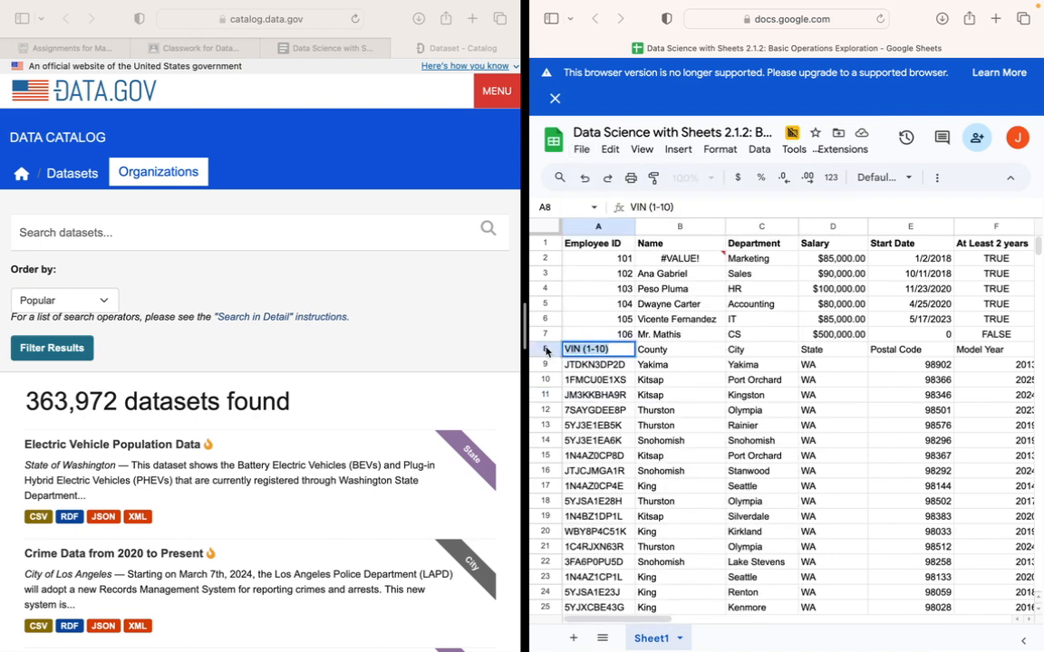
right_click(547, 351)
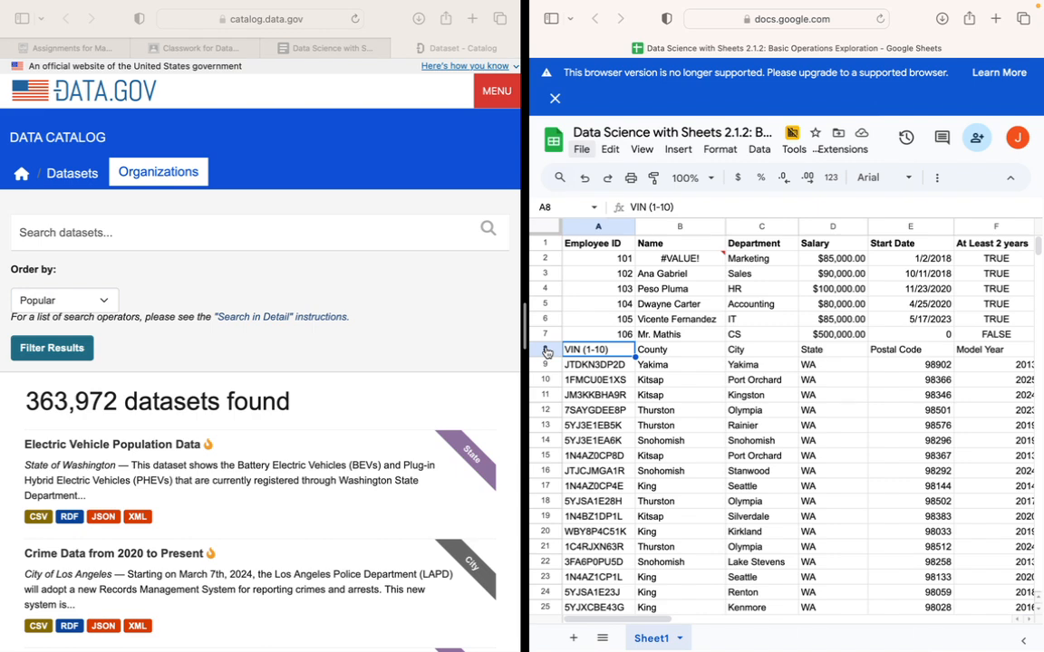
key(super+z)
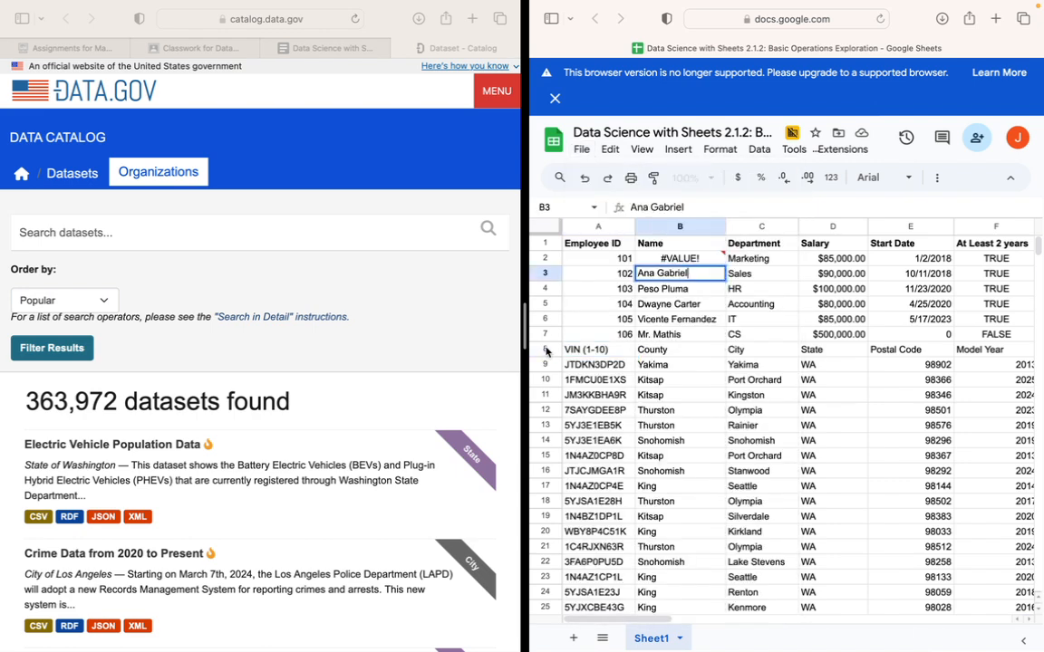
key(super+z)
key(super+z)
Insert one blank row above row 8 to separate the employee records from the imported vehicle data.
right_click(547, 352)
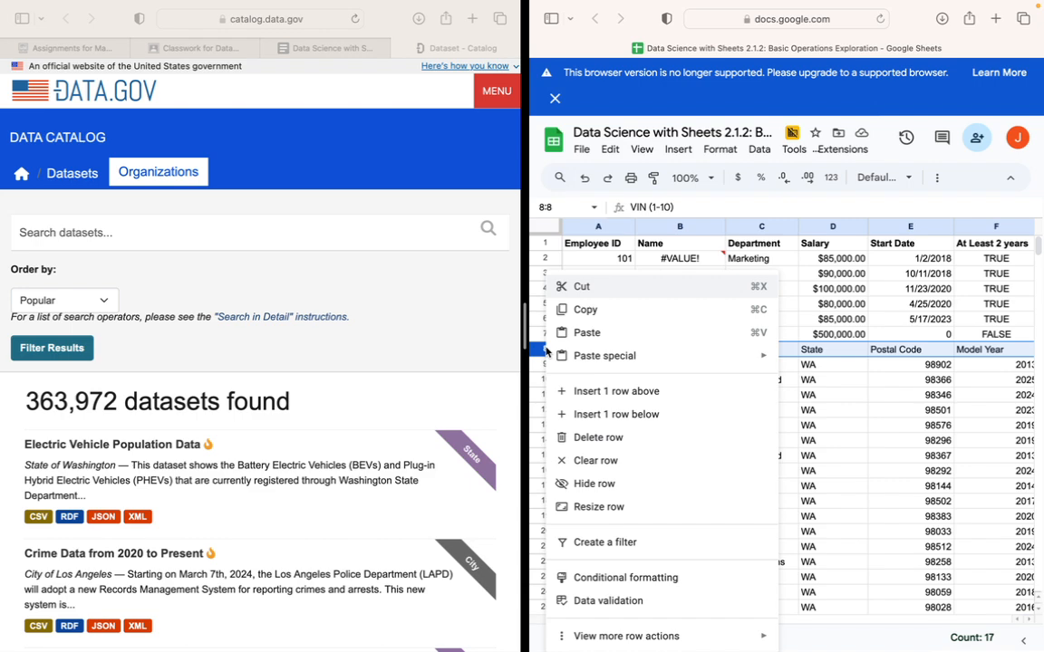
click(613, 395)
click(27, 219)
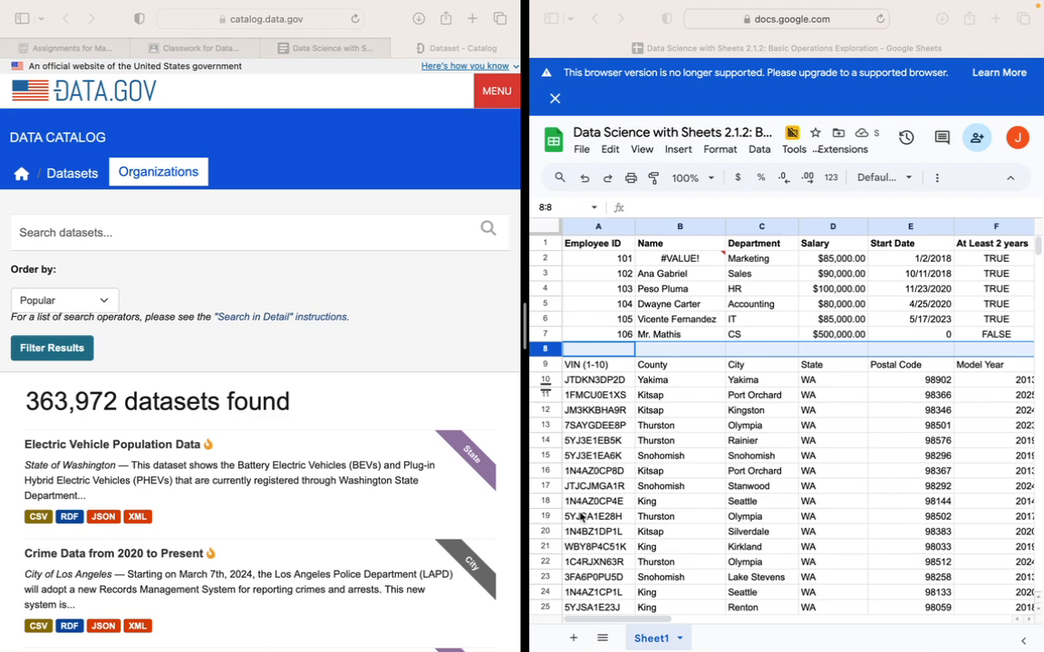
click(601, 619)
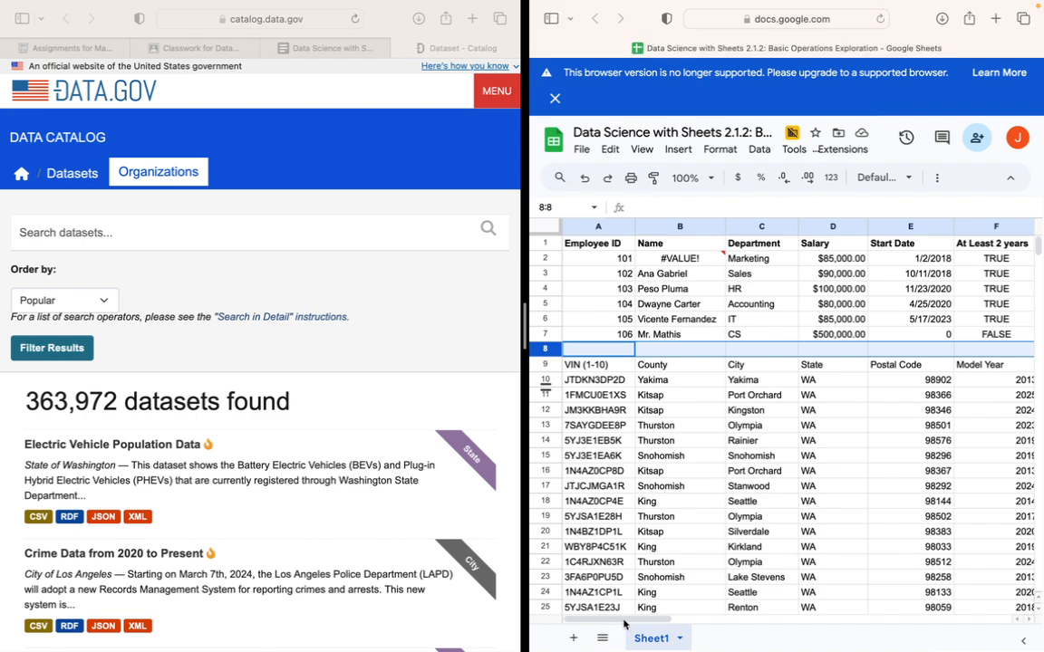
drag(649, 624, 912, 627)
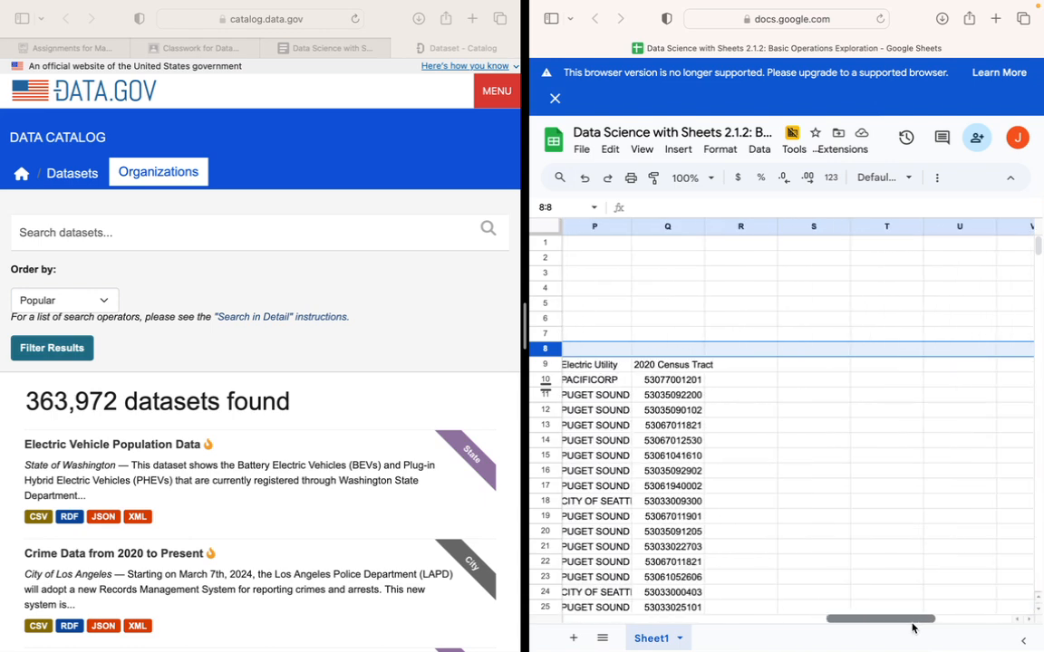
drag(810, 631, 745, 631)
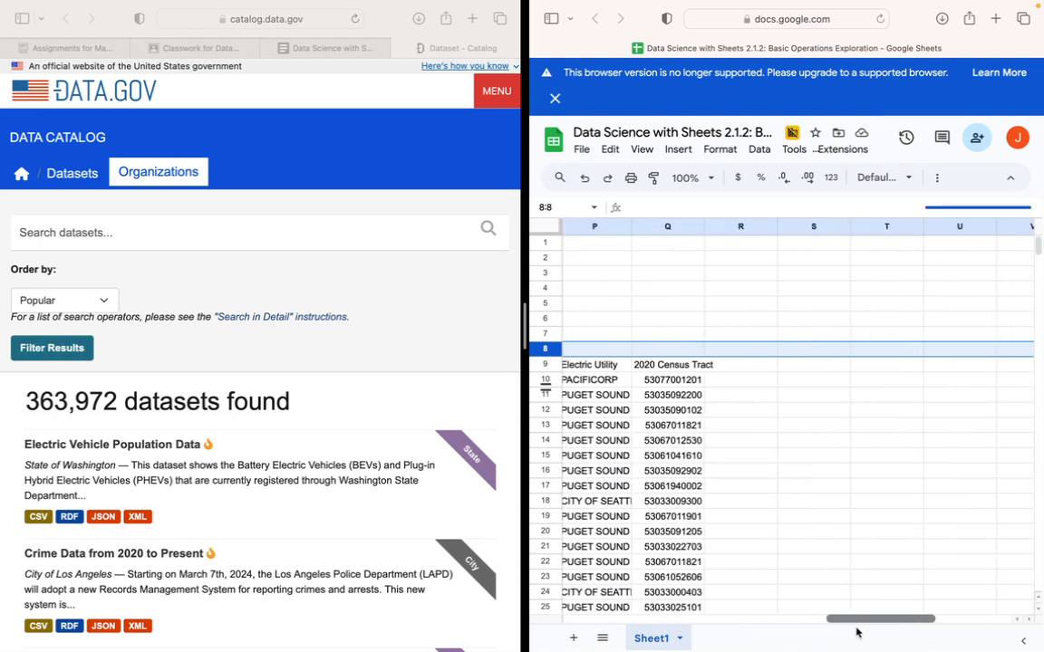
drag(715, 624, 570, 619)
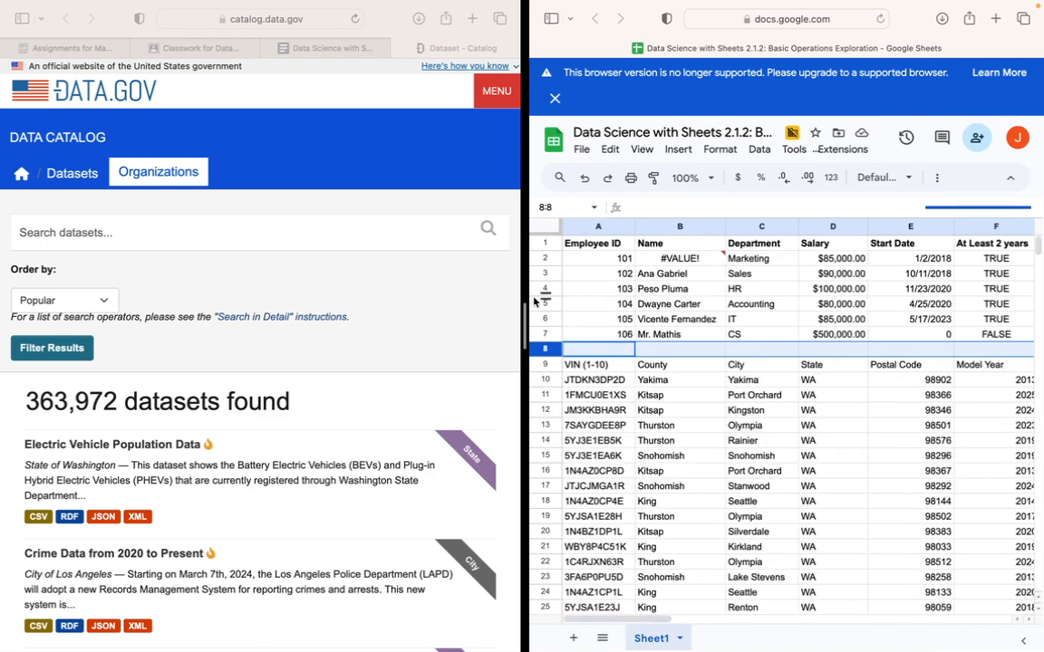
Return to the assignment document and open the Reflections 2 link to the CodeHS reflection.
click(327, 51)
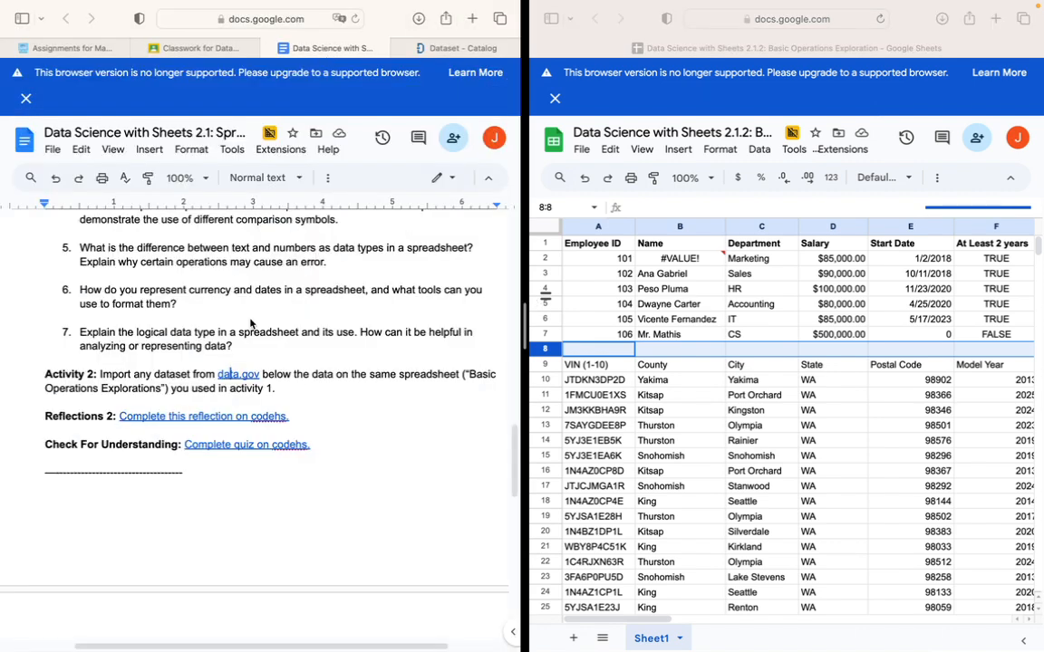
click(214, 417)
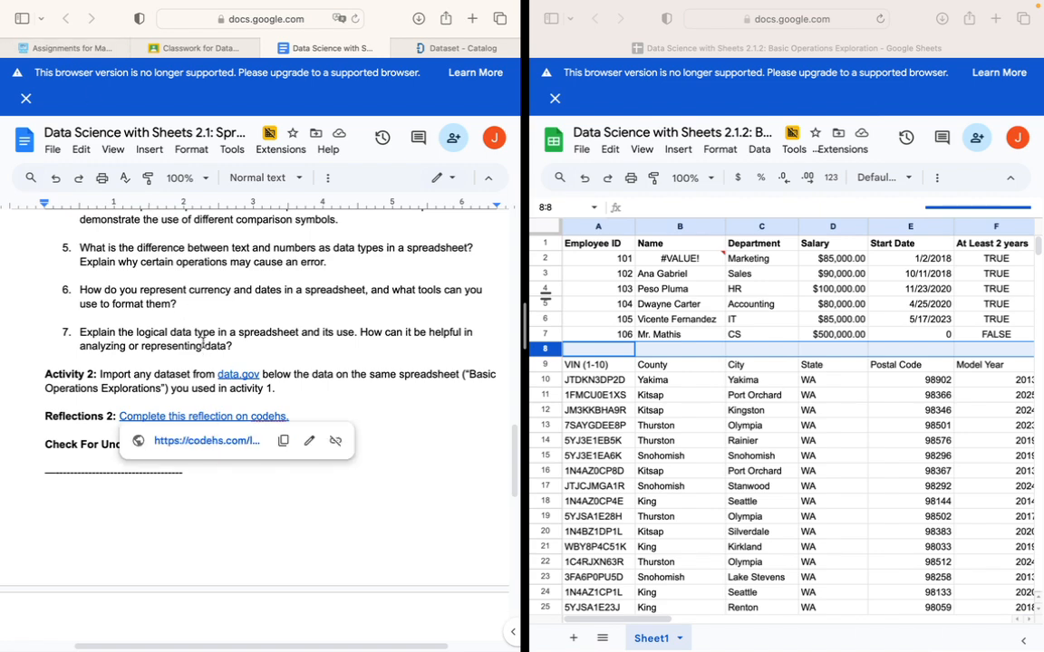
click(206, 442)
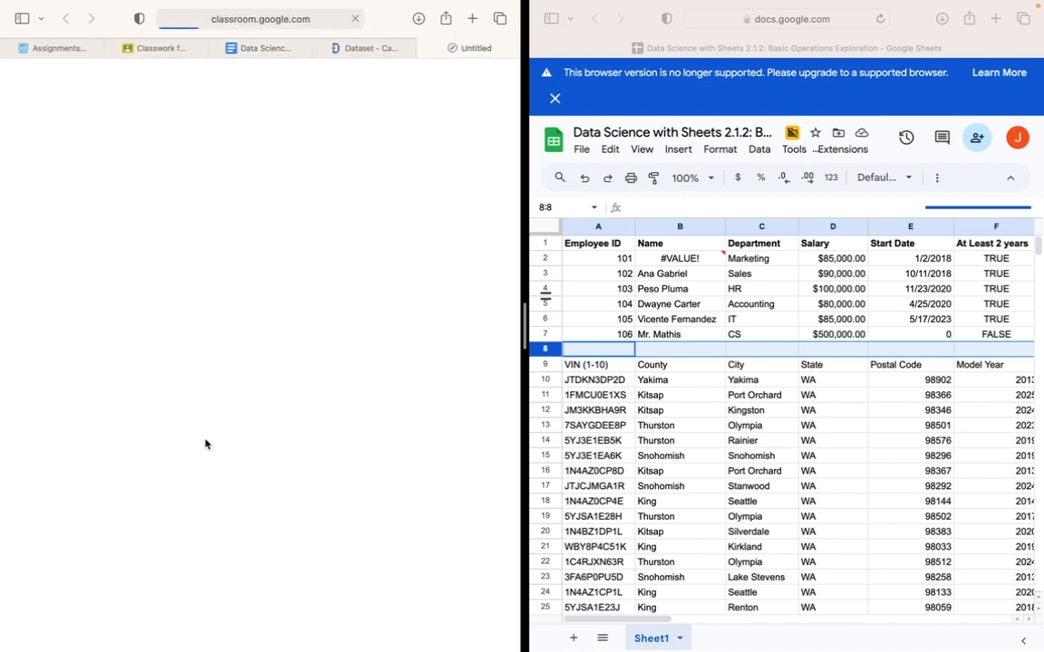